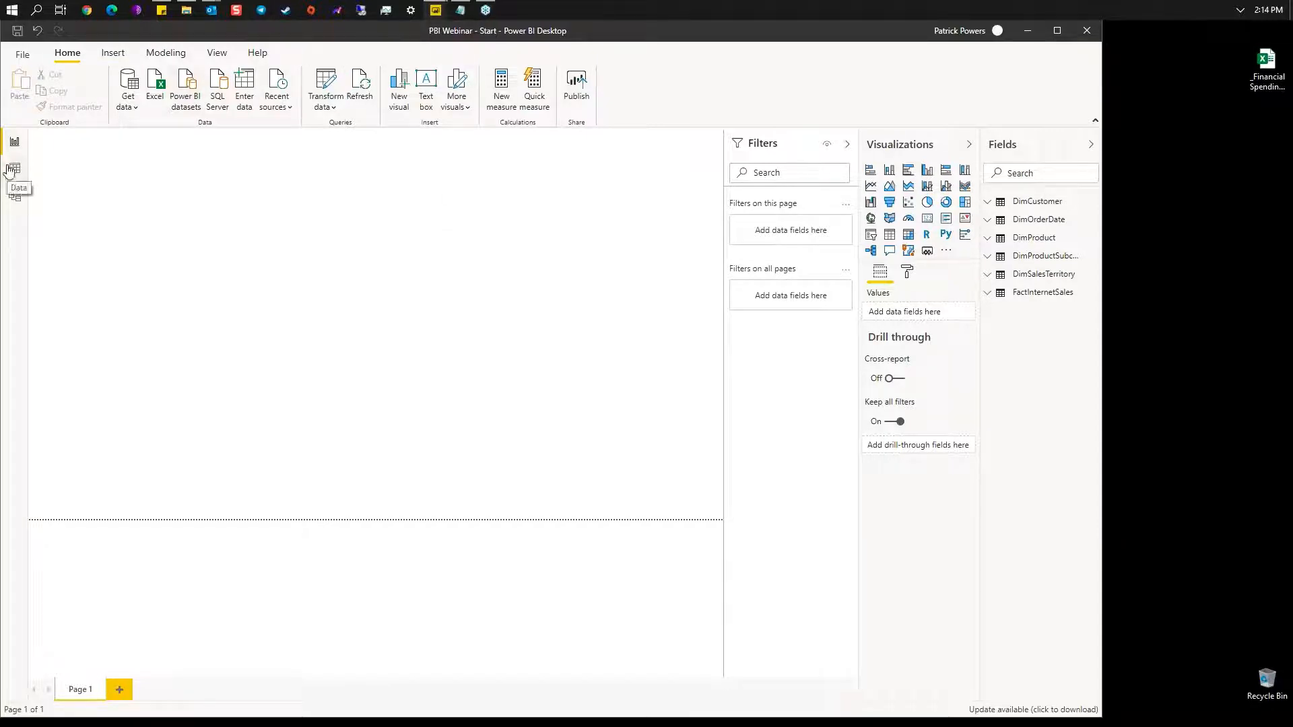
Step: Create a calculated table from the Dynamic Measure DATATABLE formula copied out of the PBI Webinar Formula file in Notepad
{"action": "left_click", "coordinate": [166, 53]}
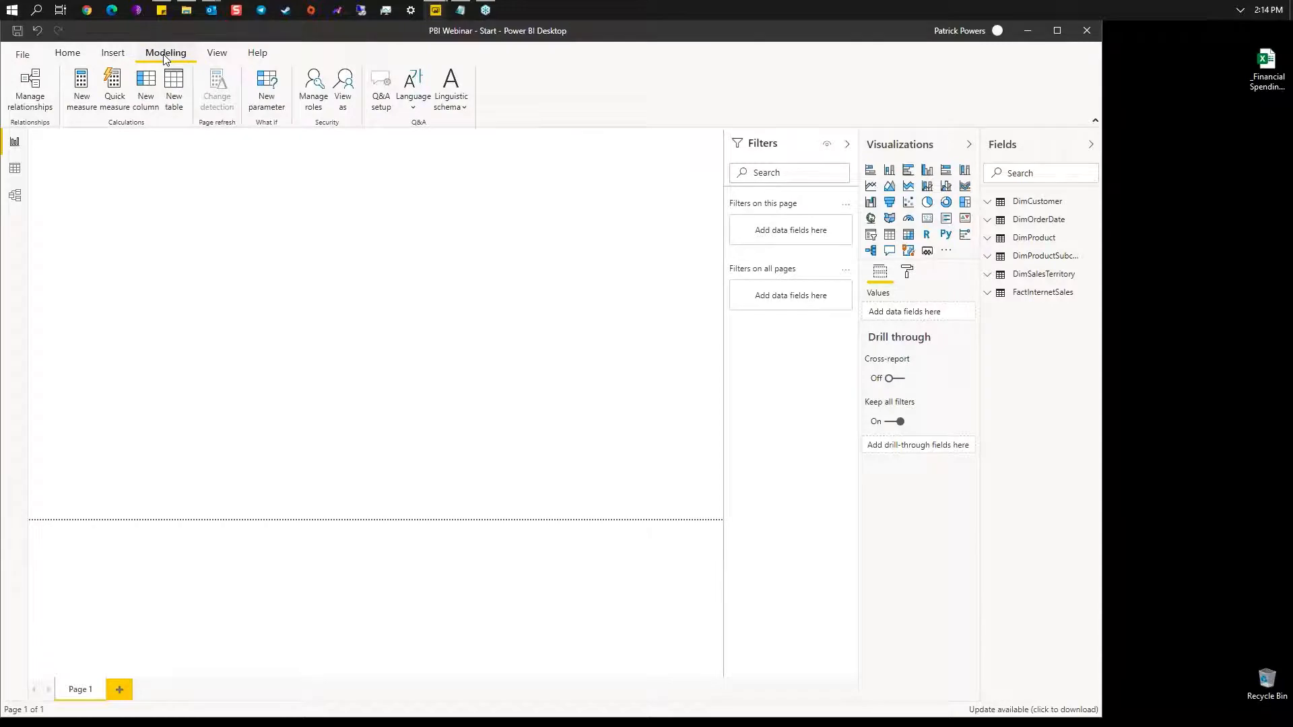
{"action": "left_click", "coordinate": [460, 10]}
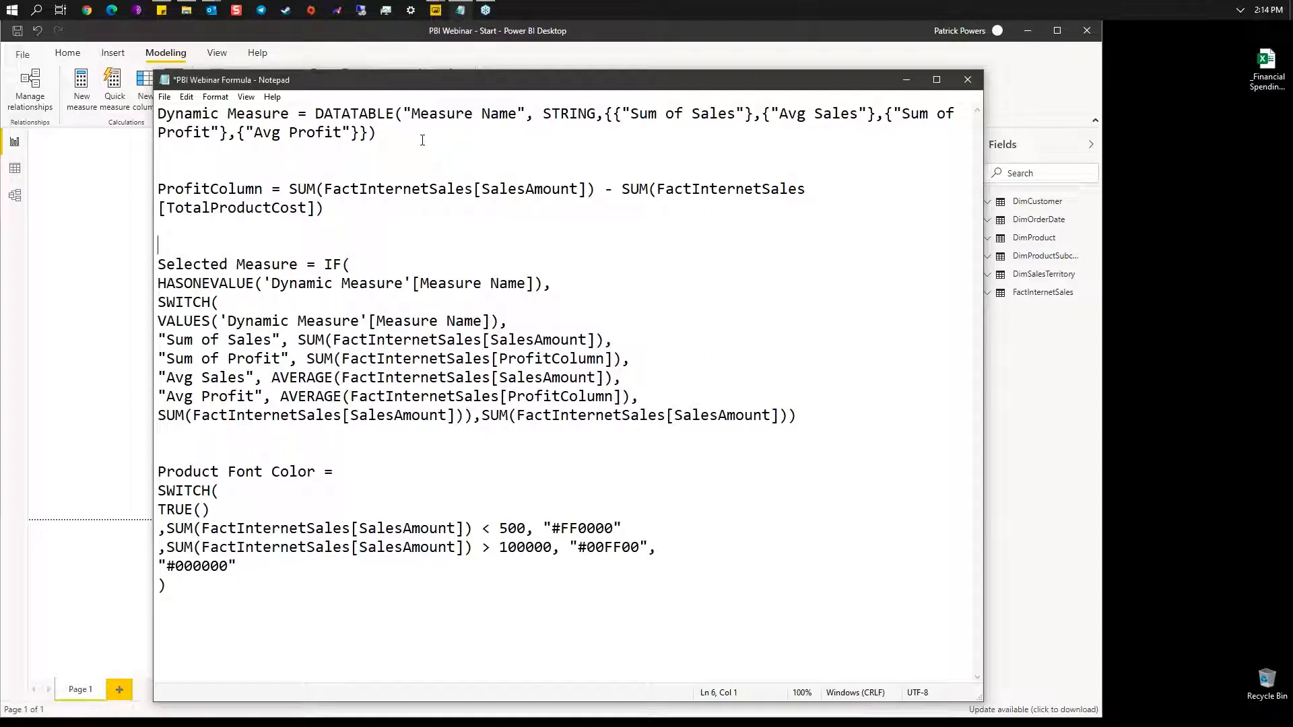
{"action": "left_click_drag", "start_coordinate": [378, 133], "coordinate": [162, 114]}
{"action": "key", "text": "ctrl+c"}
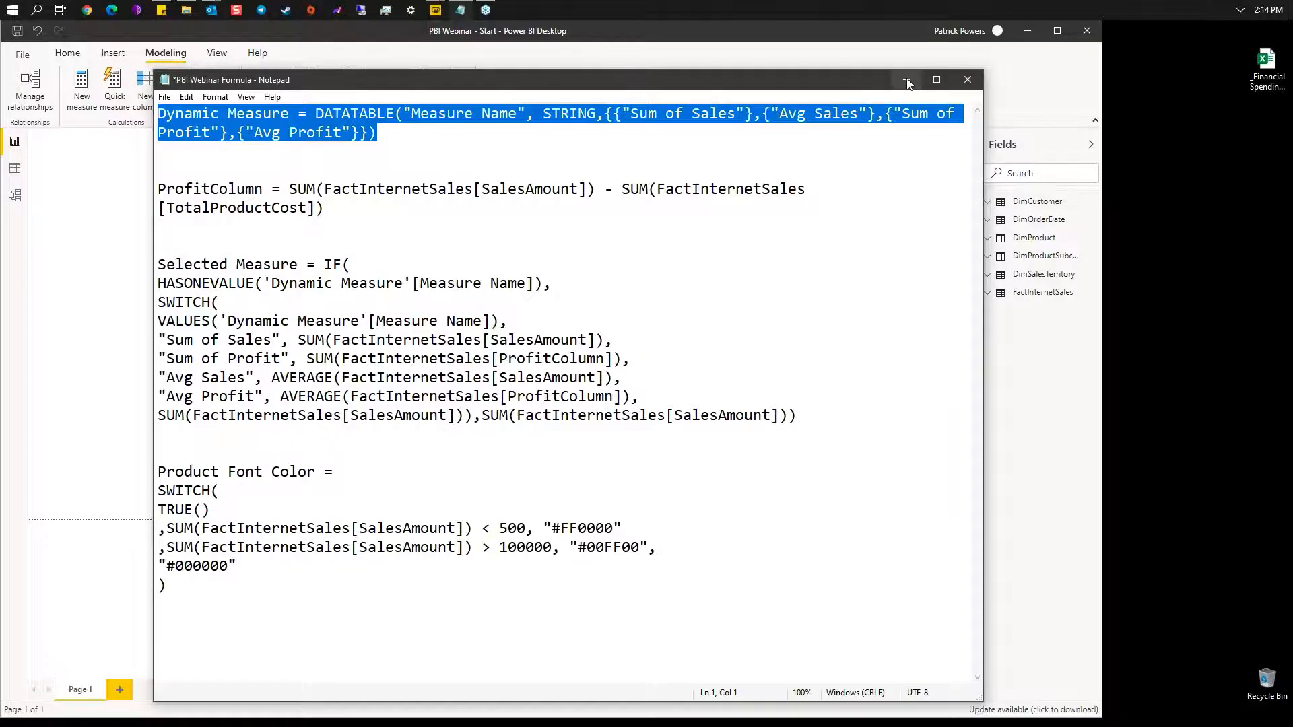
{"action": "left_click", "coordinate": [75, 133]}
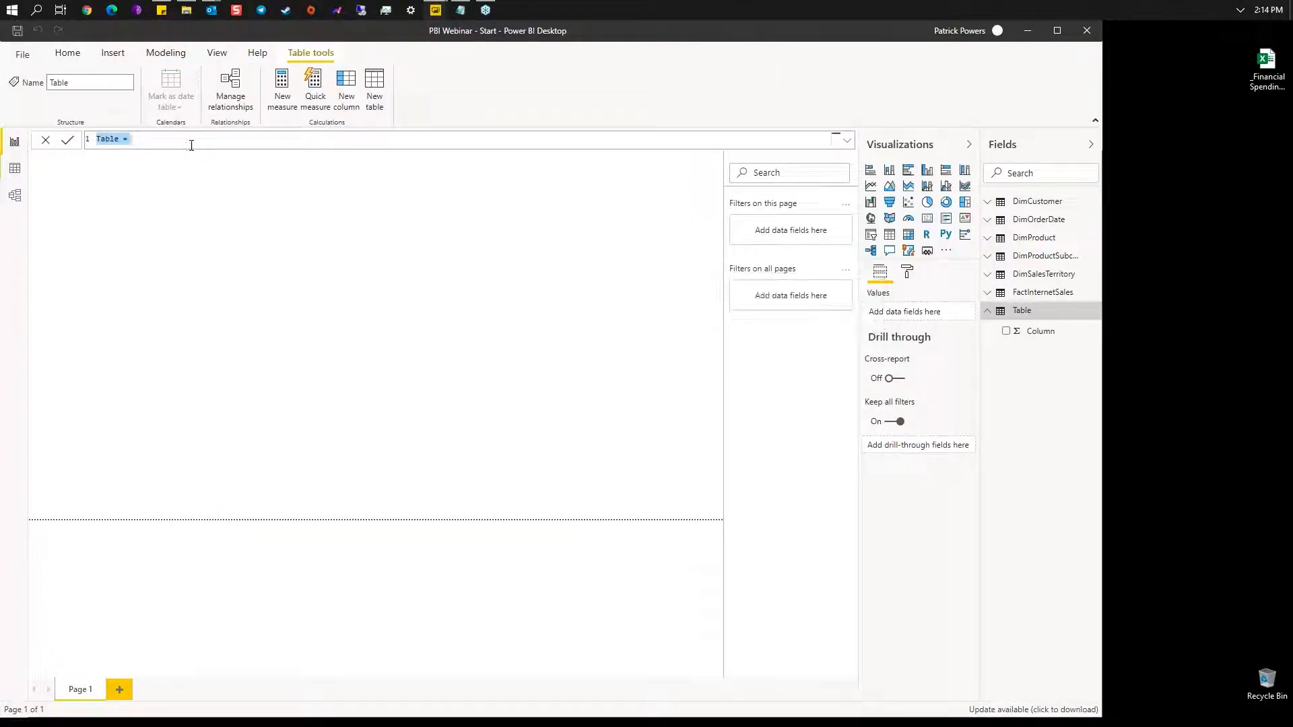
{"action": "key", "text": "ctrl+v"}
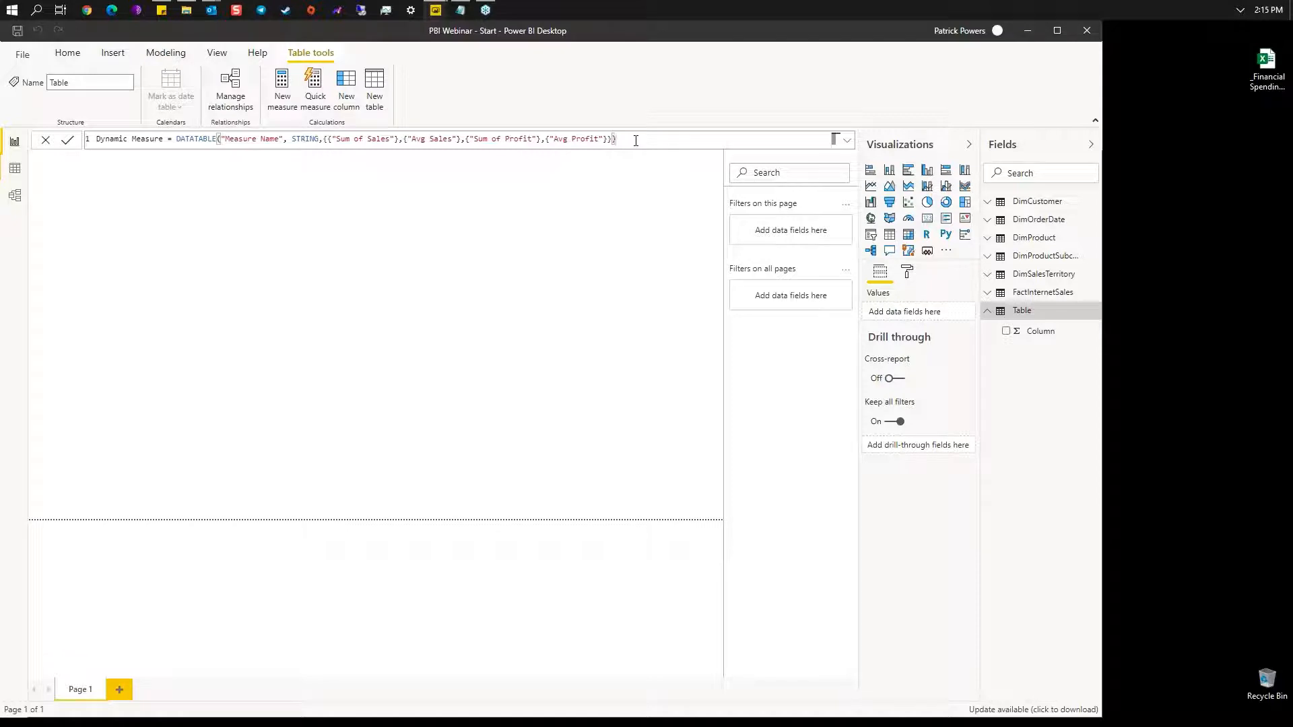
{"action": "key", "text": "Return"}
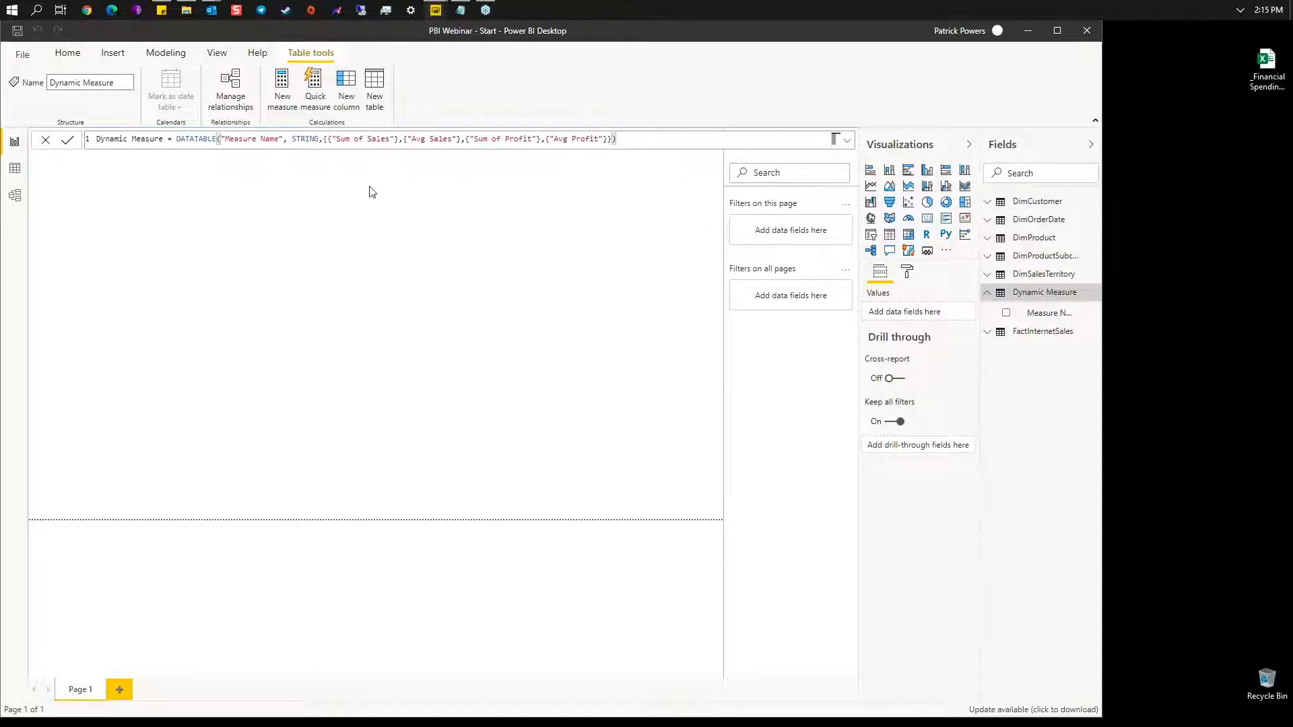
Step: Check the ProfitColumn formula in FactInternetSales and add a measure to the Dynamic Measure table using the Selected Measure formula from Notepad
{"action": "left_click", "coordinate": [988, 337]}
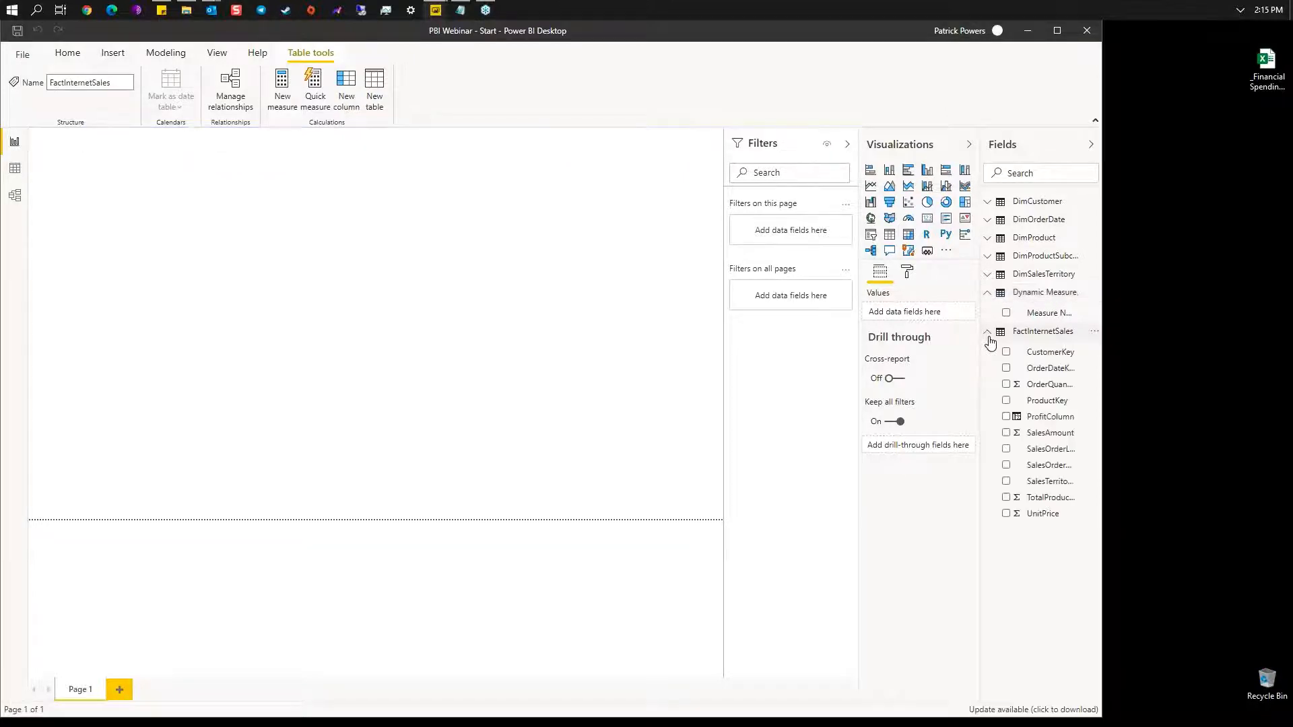
{"action": "left_click", "coordinate": [1038, 419]}
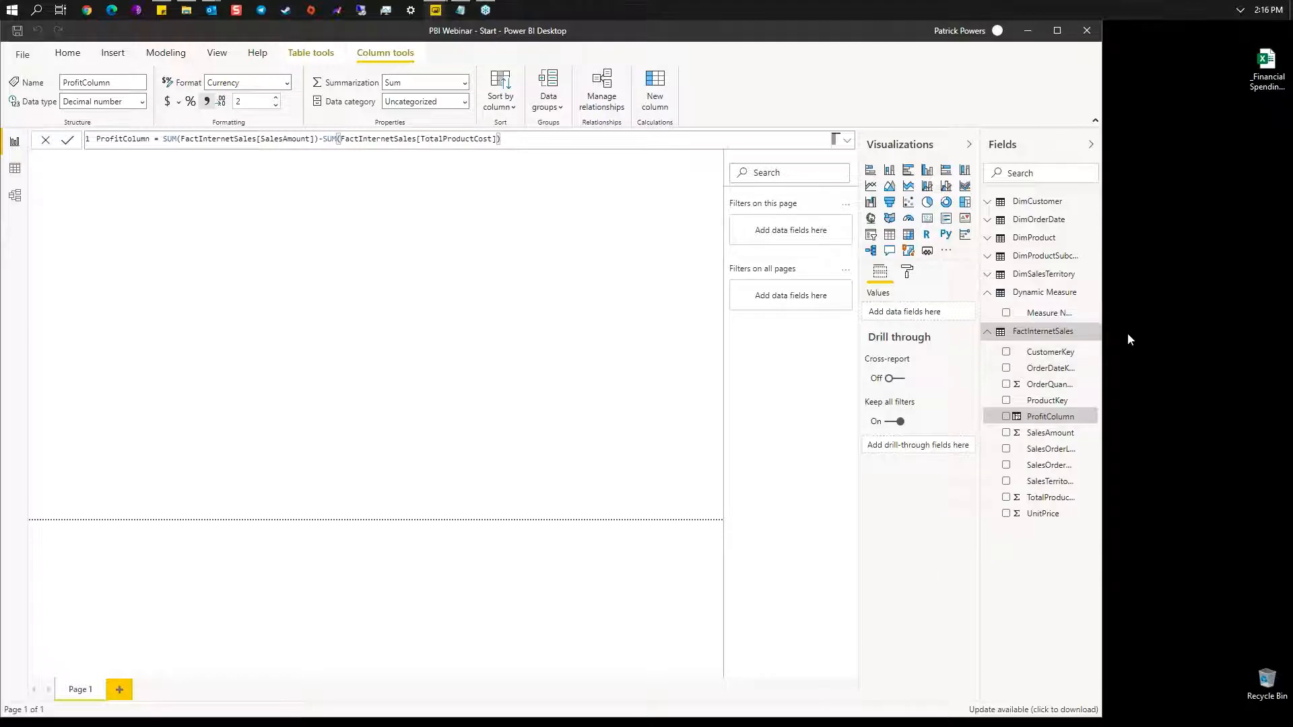
{"action": "left_click", "coordinate": [1029, 294]}
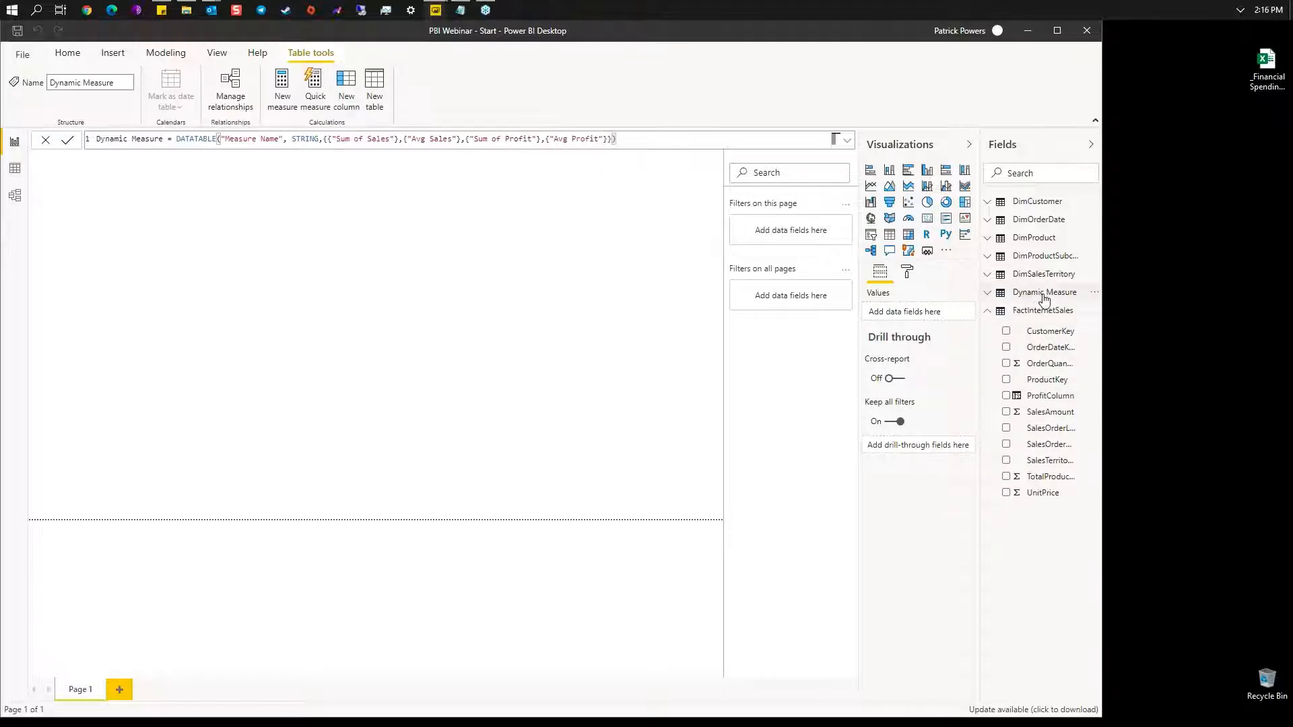
{"action": "left_click", "coordinate": [285, 106]}
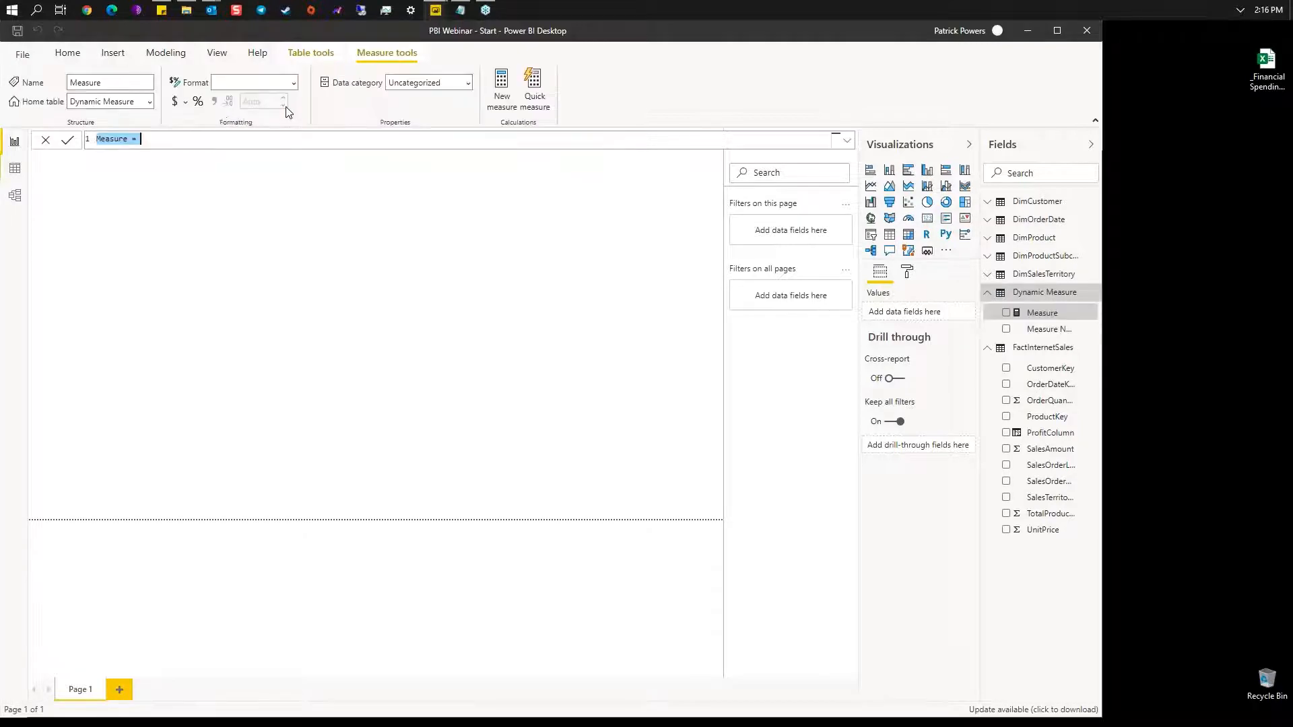
{"action": "left_click", "coordinate": [460, 10]}
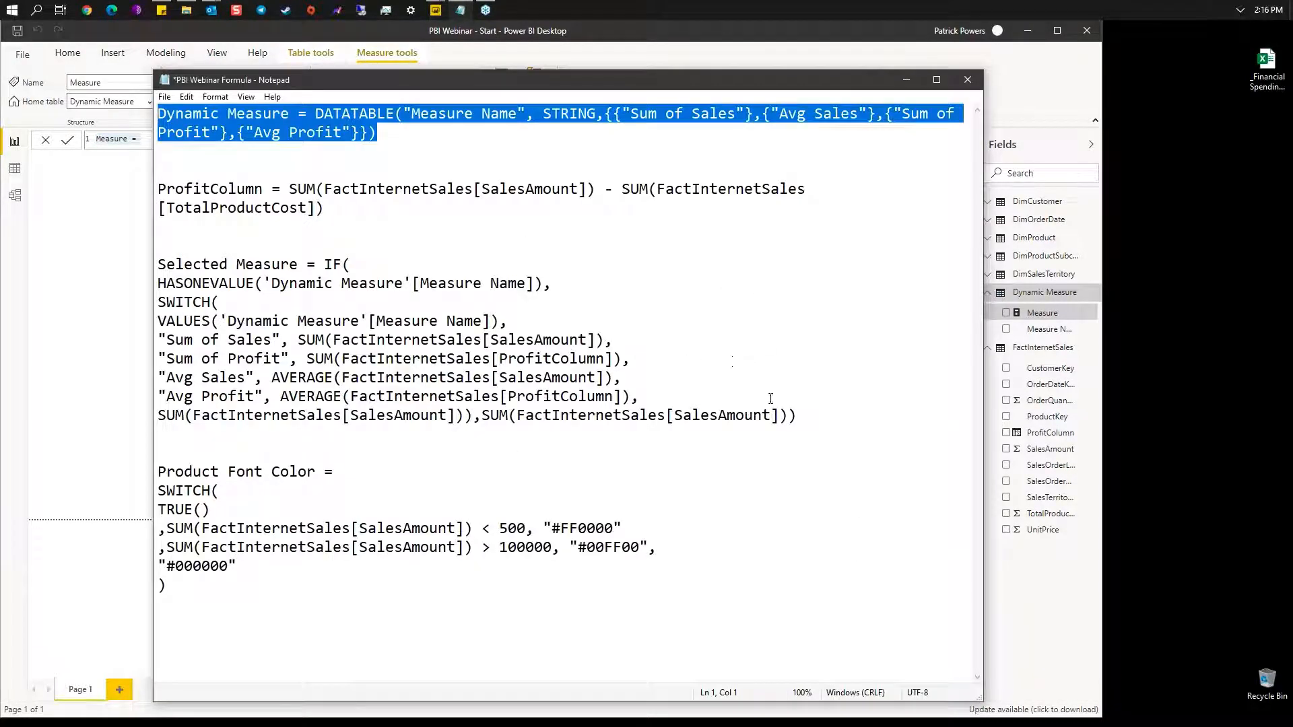
{"action": "left_click_drag", "start_coordinate": [805, 415], "coordinate": [135, 272]}
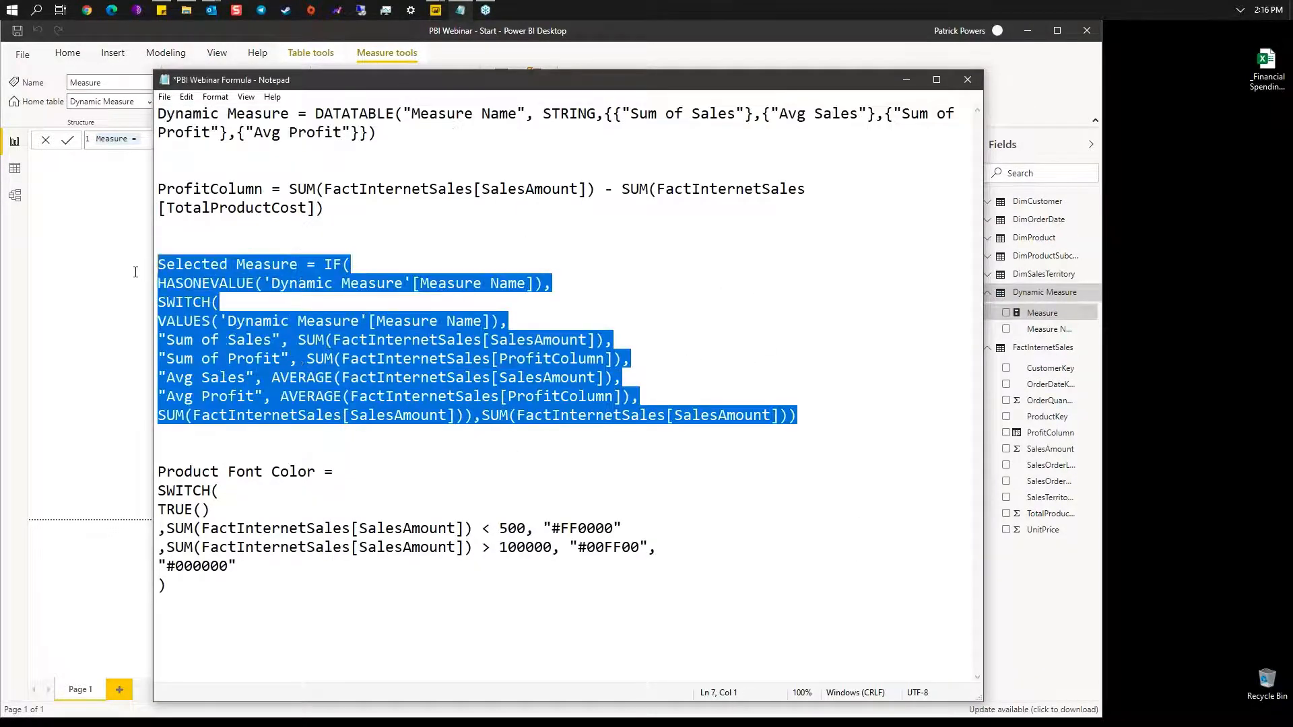
{"action": "key", "text": "ctrl+c"}
{"action": "left_click", "coordinate": [140, 172]}
{"action": "key", "text": "ctrl+v"}
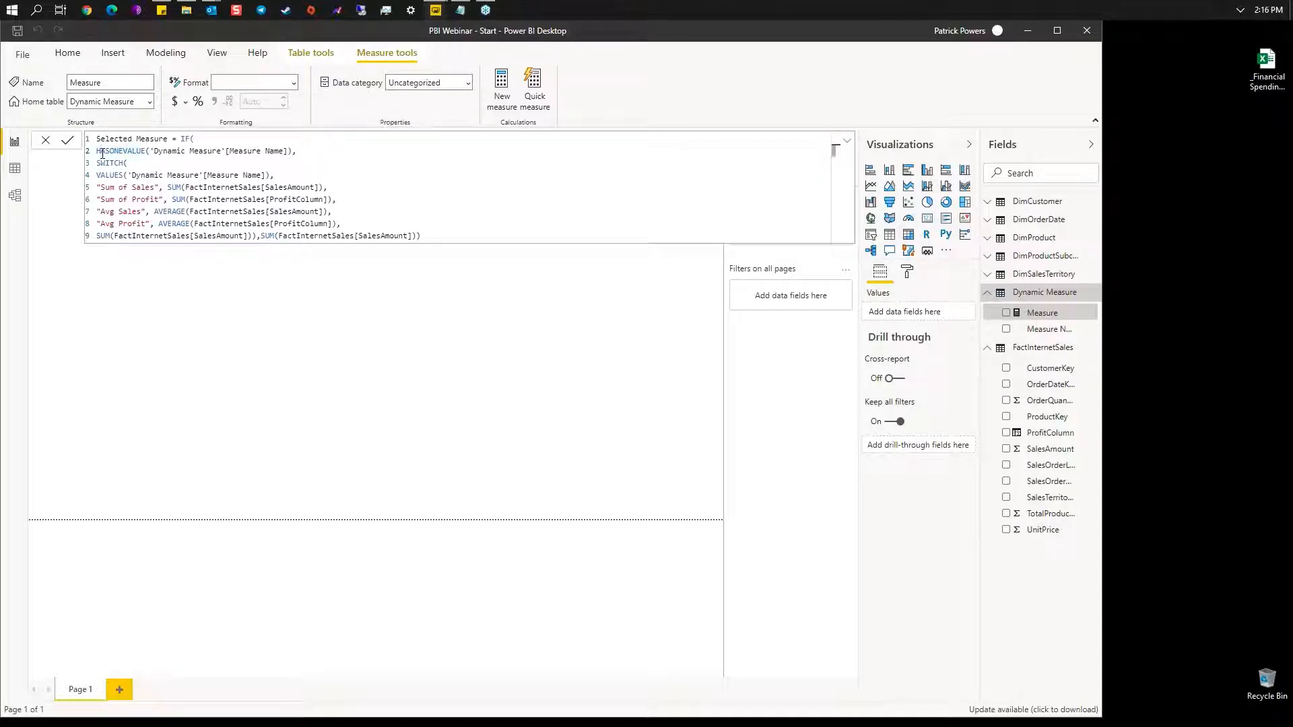
Step: Review the HASONEVALUE, SWITCH, VALUES and sum lines of the Selected Measure formula and commit the measure
{"action": "left_click_drag", "start_coordinate": [99, 153], "coordinate": [141, 154]}
{"action": "left_click", "coordinate": [111, 166]}
{"action": "left_click", "coordinate": [111, 175]}
{"action": "left_click", "coordinate": [149, 188]}
{"action": "left_click", "coordinate": [144, 201]}
{"action": "key", "text": "Return"}
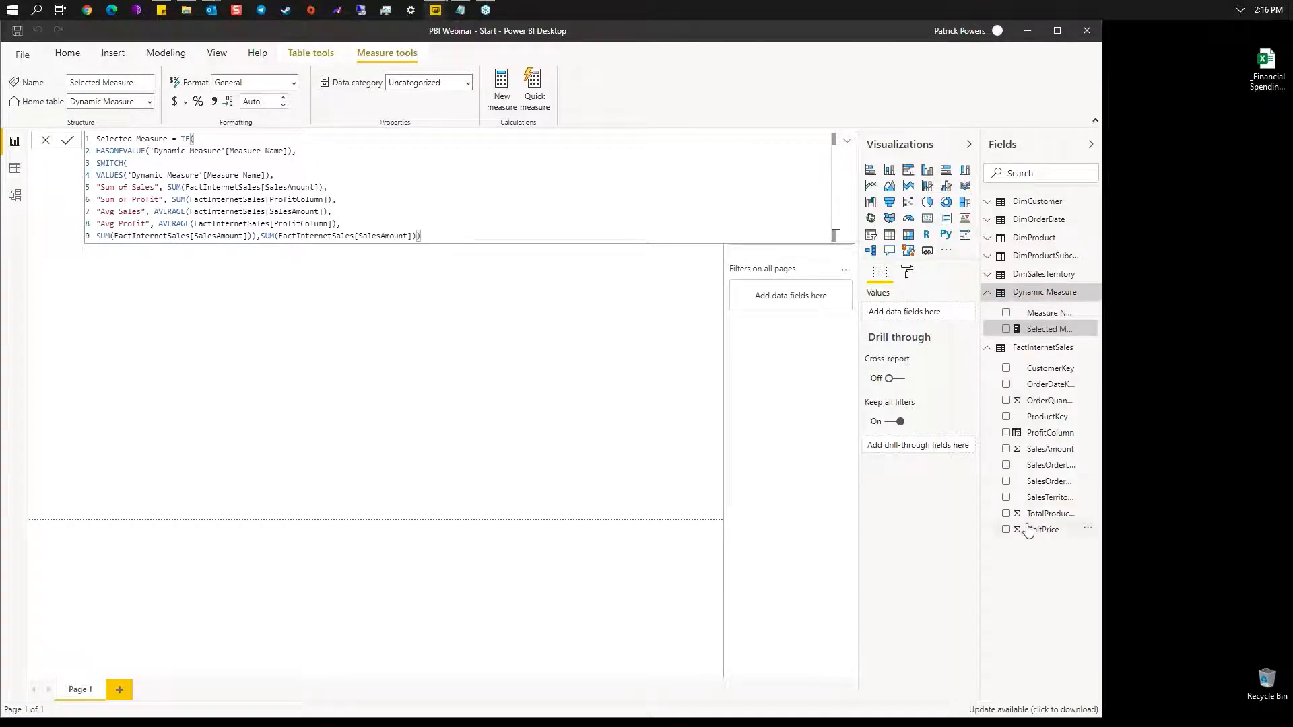
{"action": "left_click", "coordinate": [1025, 352]}
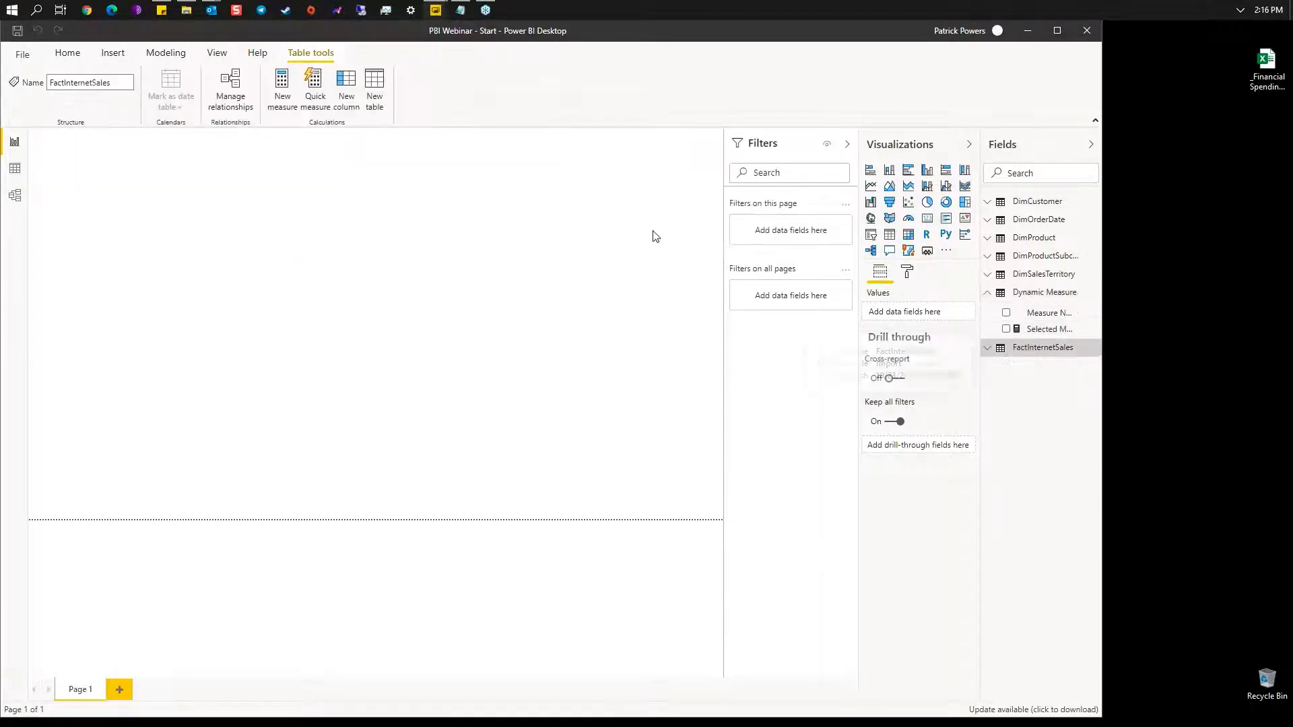
Step: Add a line chart and enlarge it to the full page height, leaving a narrow free strip along the page's right edge
{"action": "left_click", "coordinate": [870, 186]}
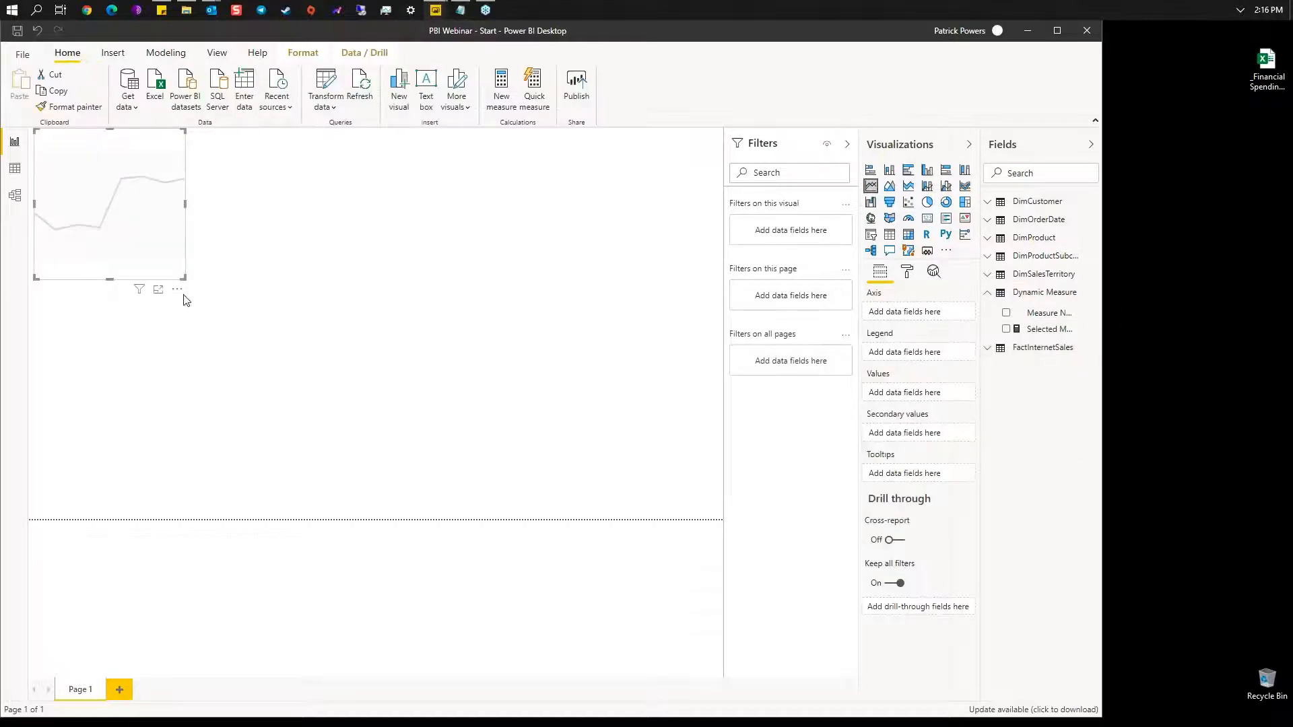
{"action": "left_click_drag", "start_coordinate": [185, 277], "coordinate": [763, 591]}
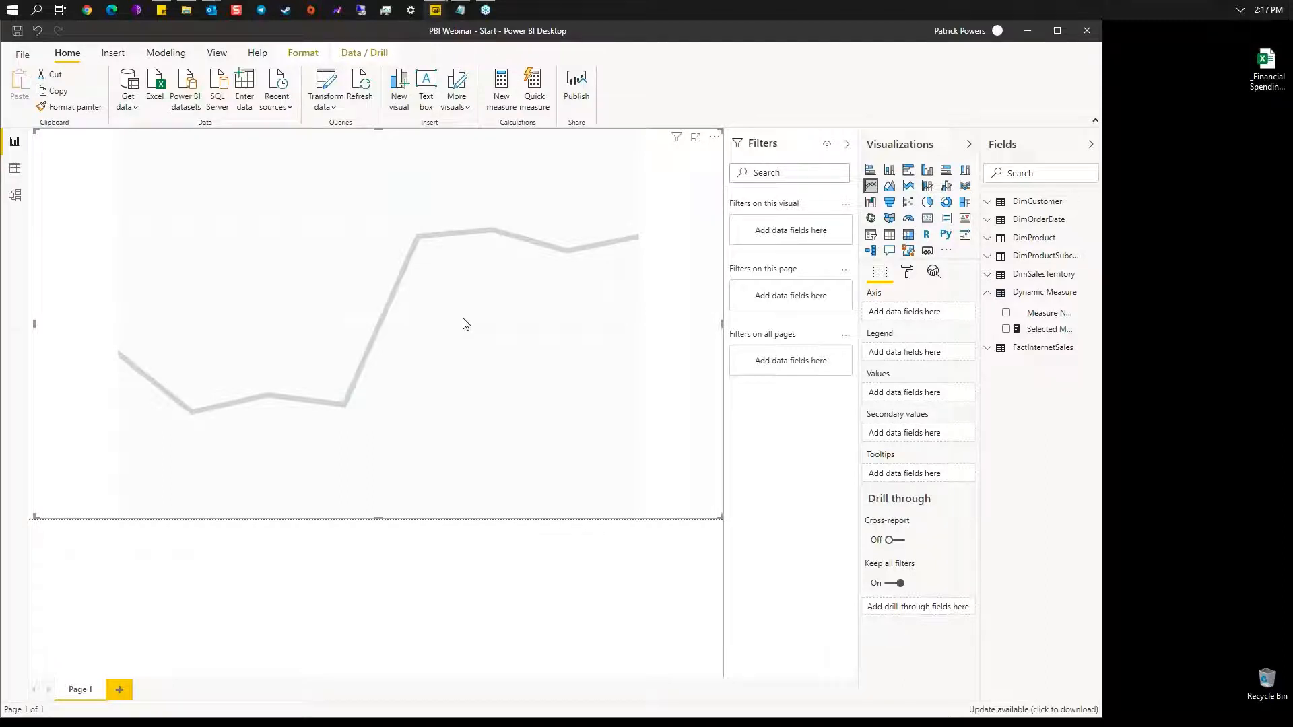
{"action": "left_click_drag", "start_coordinate": [721, 519], "coordinate": [609, 523]}
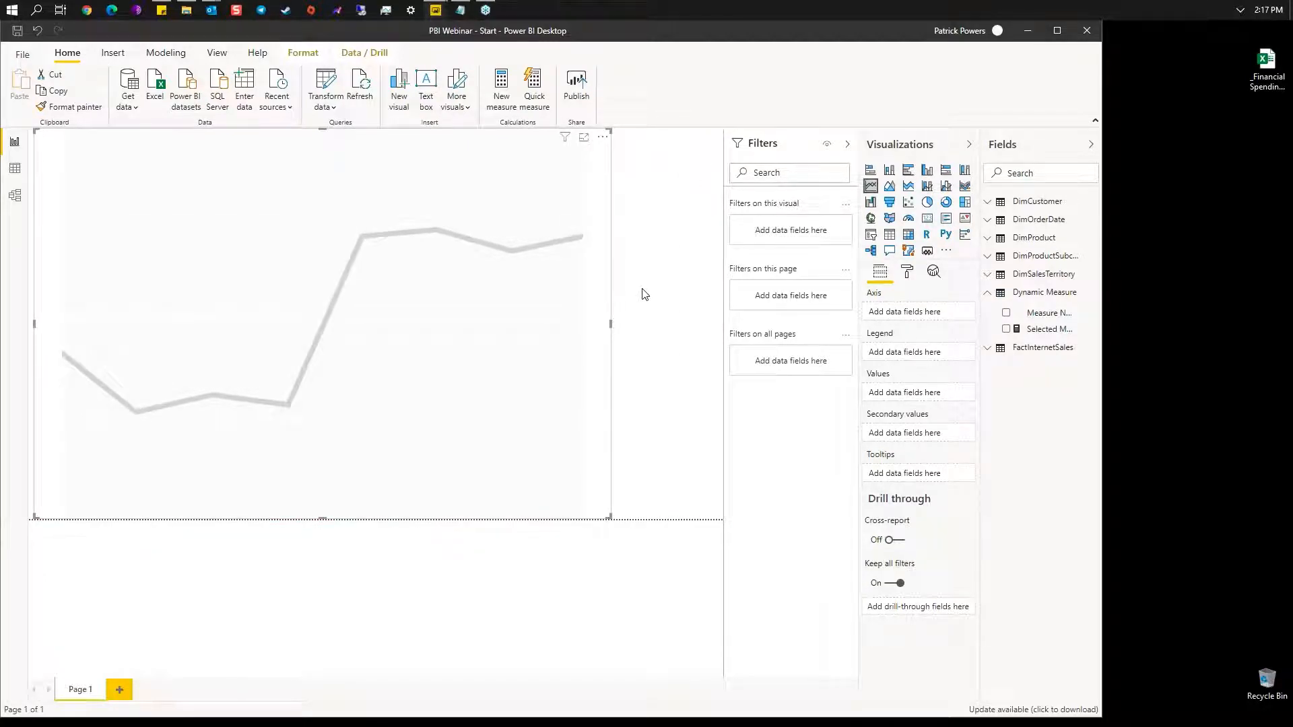
Step: Set the line chart's axis to Year and Month from the OrderDate hierarchy and its values to Selected Measure
{"action": "left_click", "coordinate": [993, 222]}
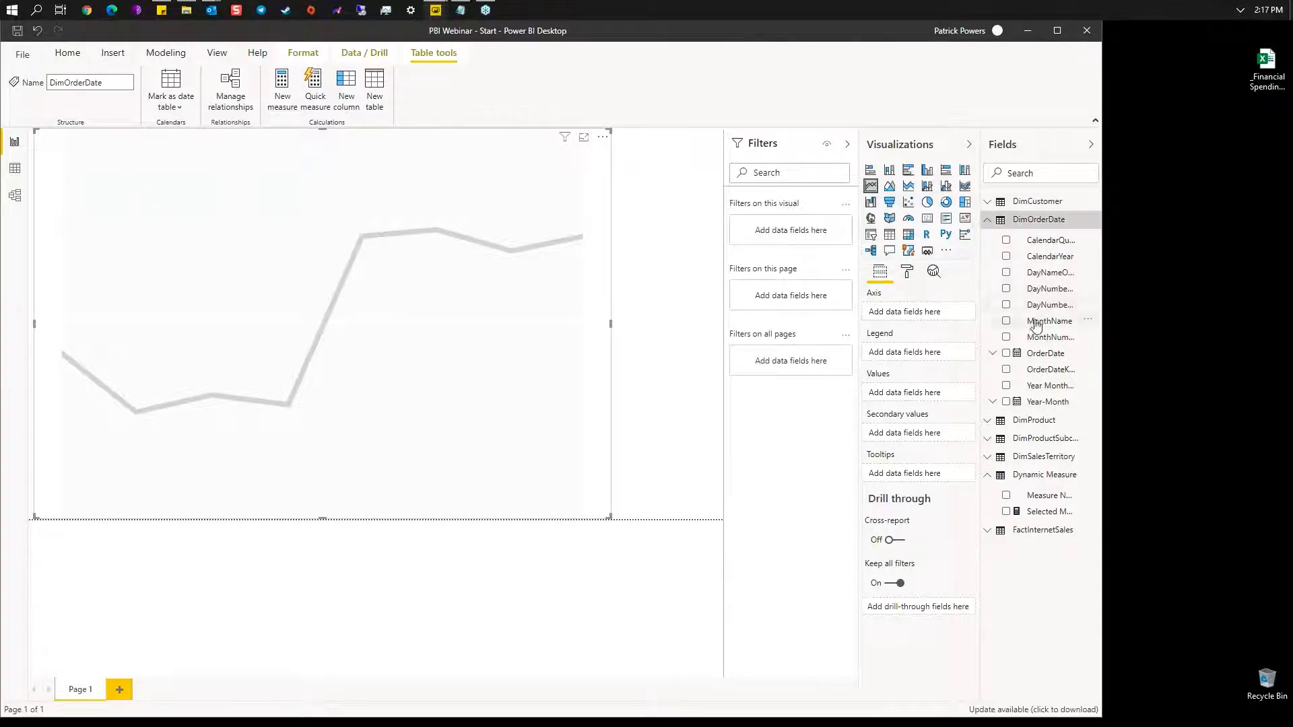
{"action": "left_click", "coordinate": [992, 358]}
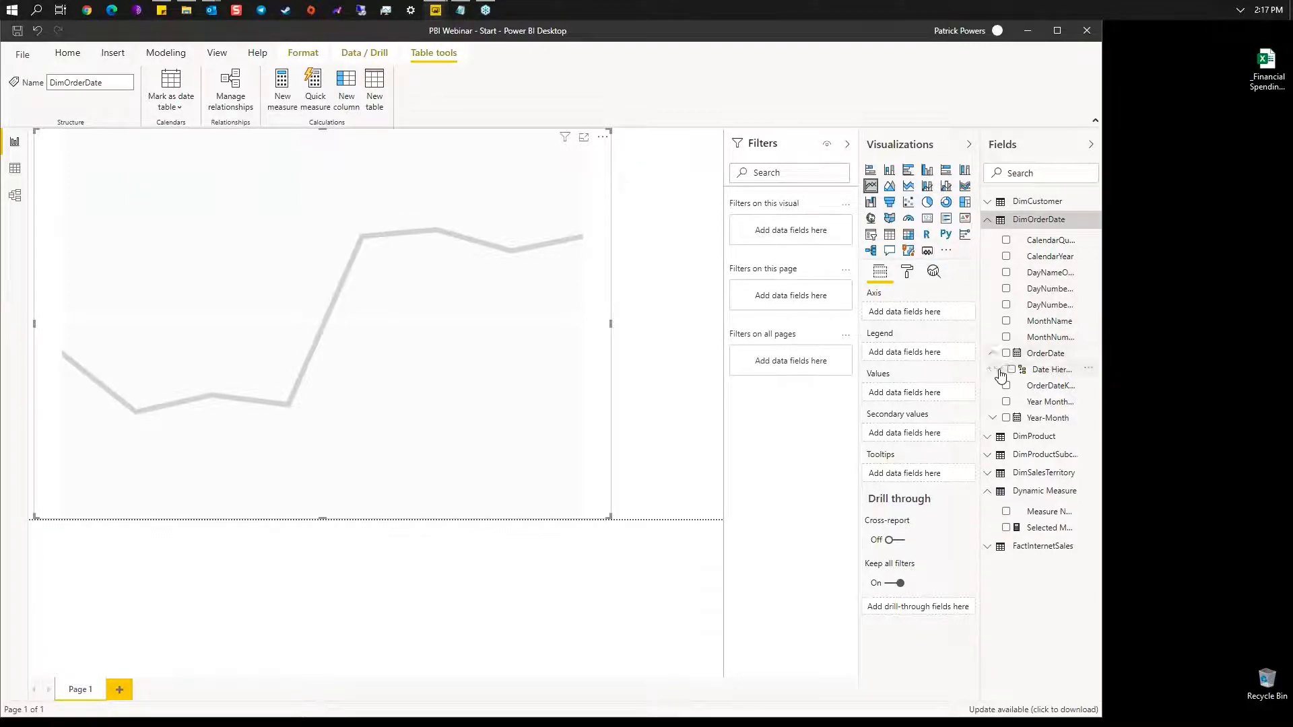
{"action": "left_click", "coordinate": [999, 370]}
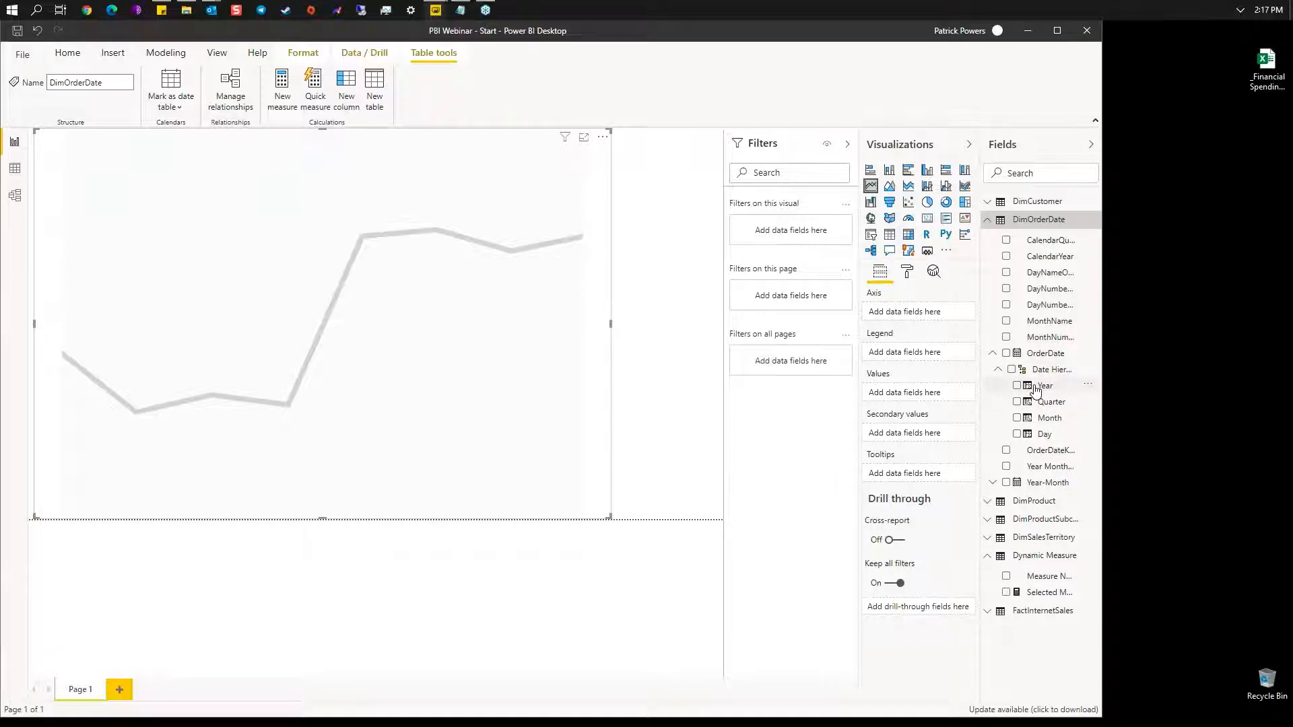
{"action": "left_click_drag", "start_coordinate": [1036, 391], "coordinate": [902, 317]}
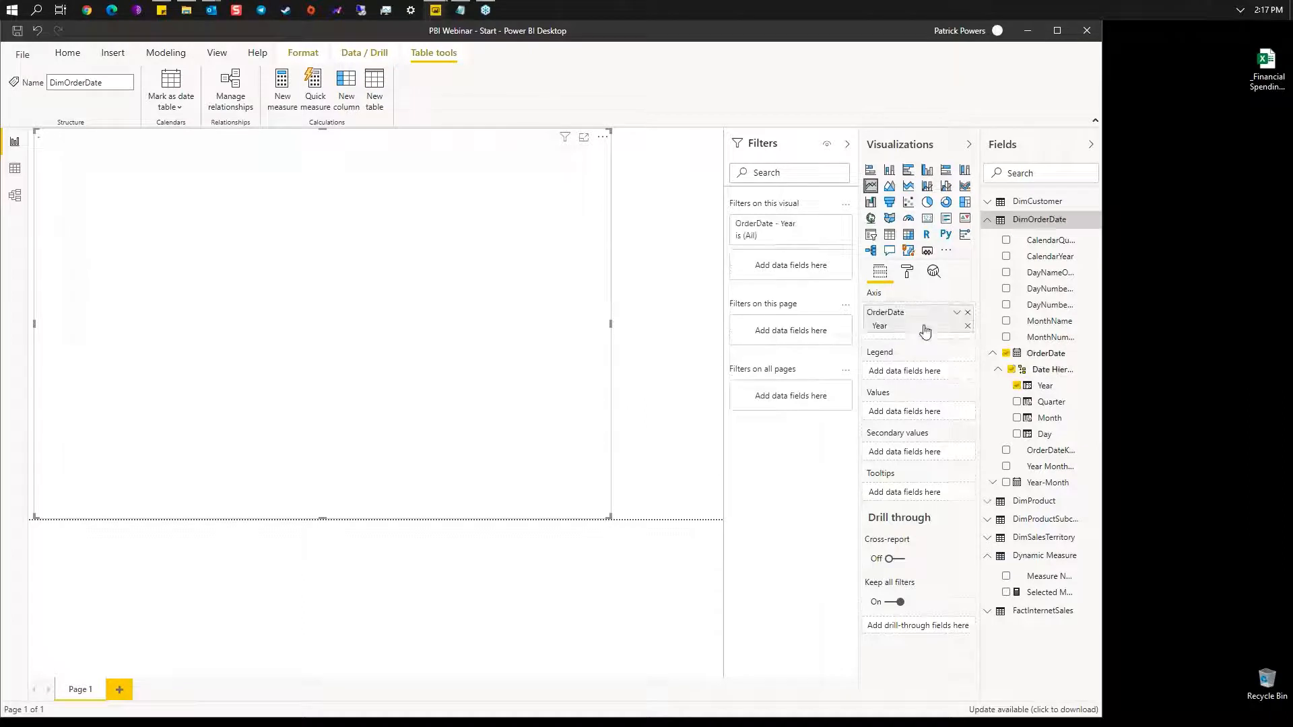
{"action": "left_click_drag", "start_coordinate": [1047, 418], "coordinate": [918, 340]}
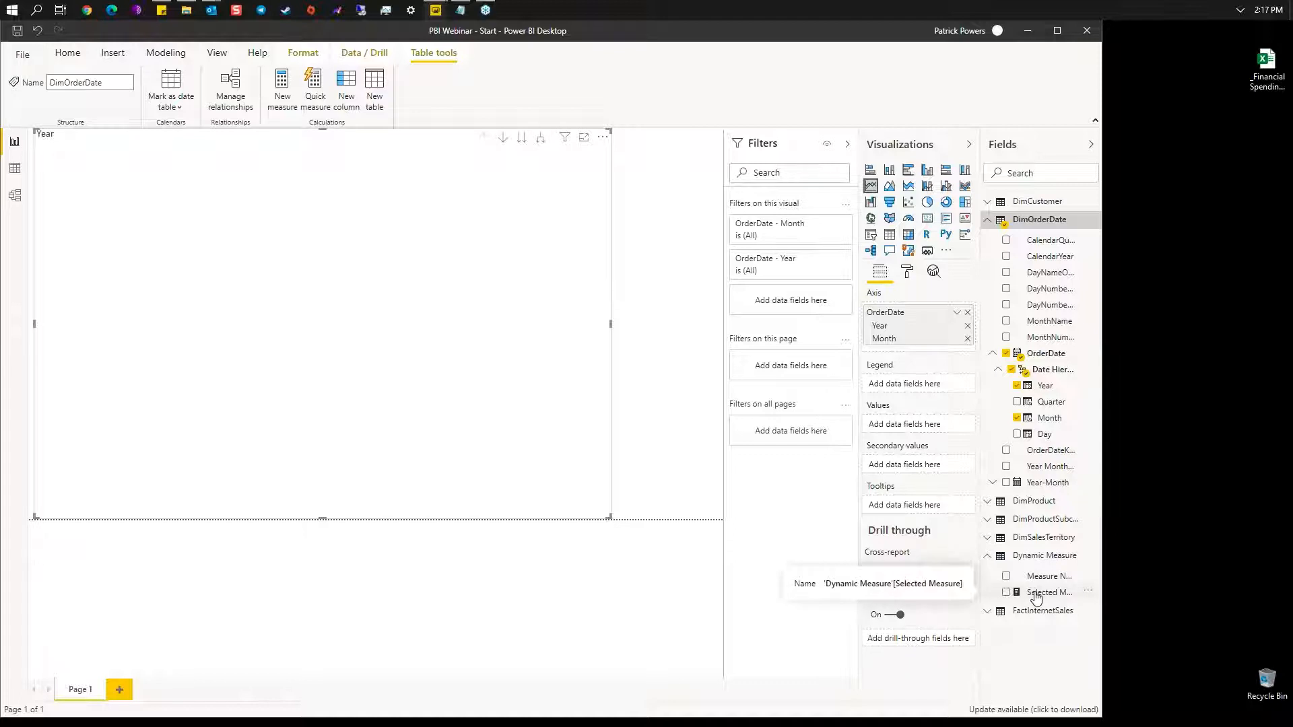
{"action": "left_click_drag", "start_coordinate": [1036, 597], "coordinate": [904, 428]}
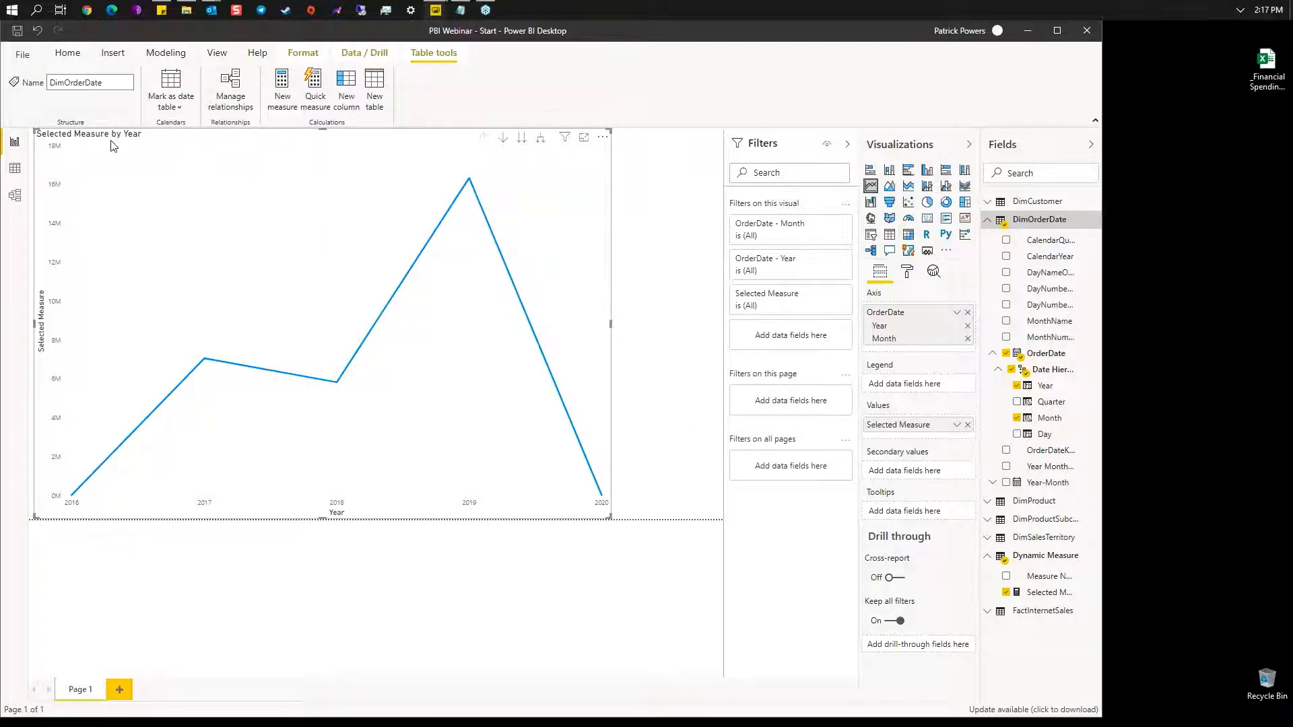
Step: Expand the line chart's axis to the next hierarchy level so it plots by year and month
{"action": "right_click", "coordinate": [338, 513]}
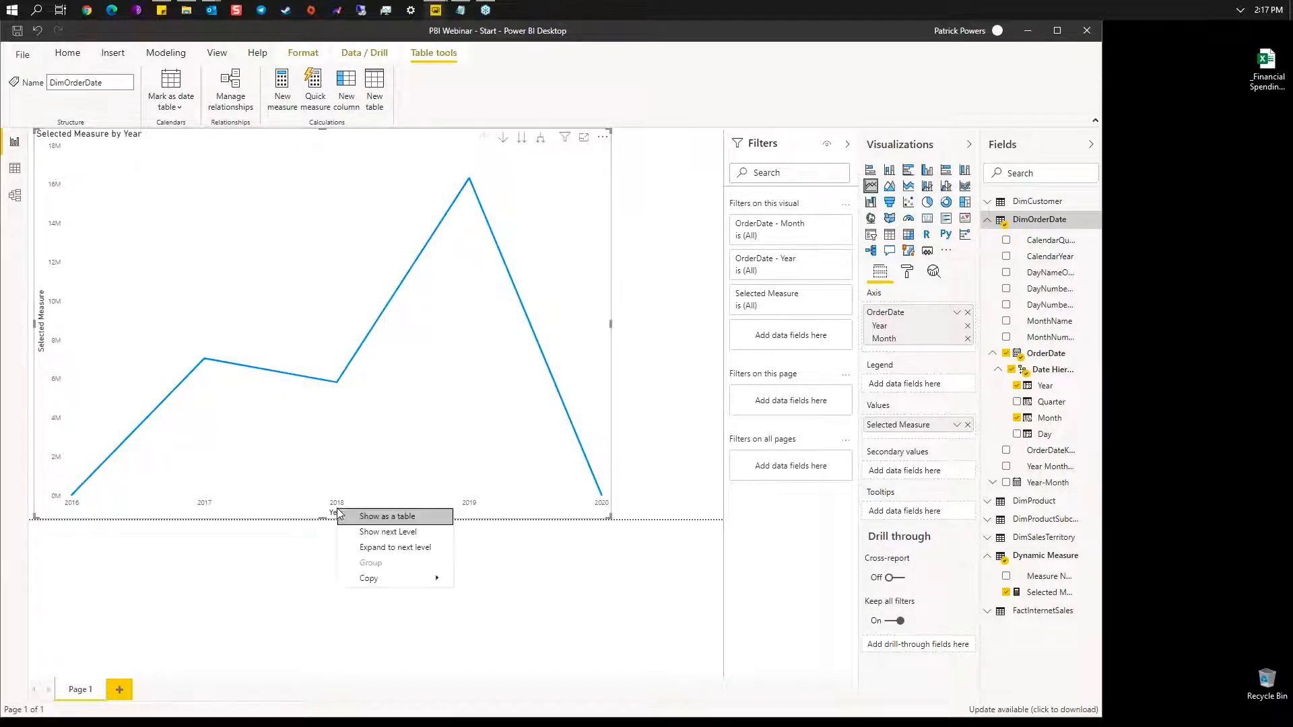
{"action": "left_click", "coordinate": [365, 548]}
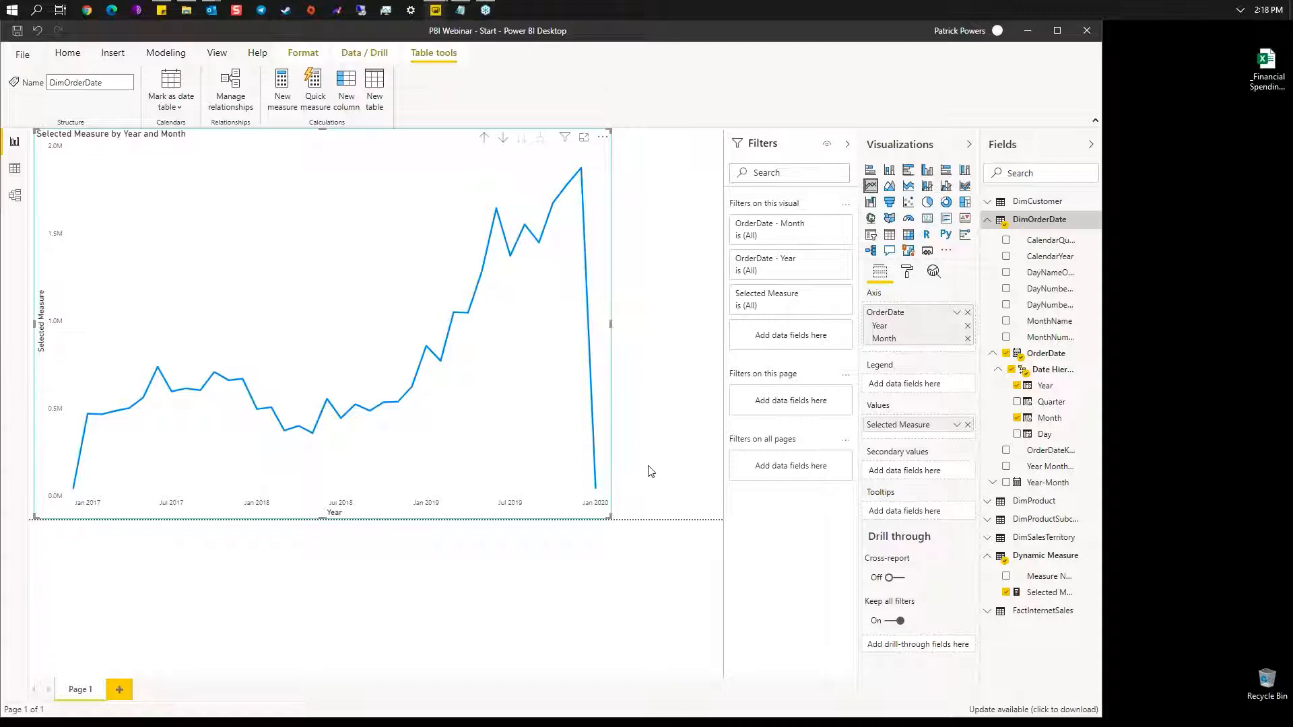
{"action": "left_click", "coordinate": [652, 423]}
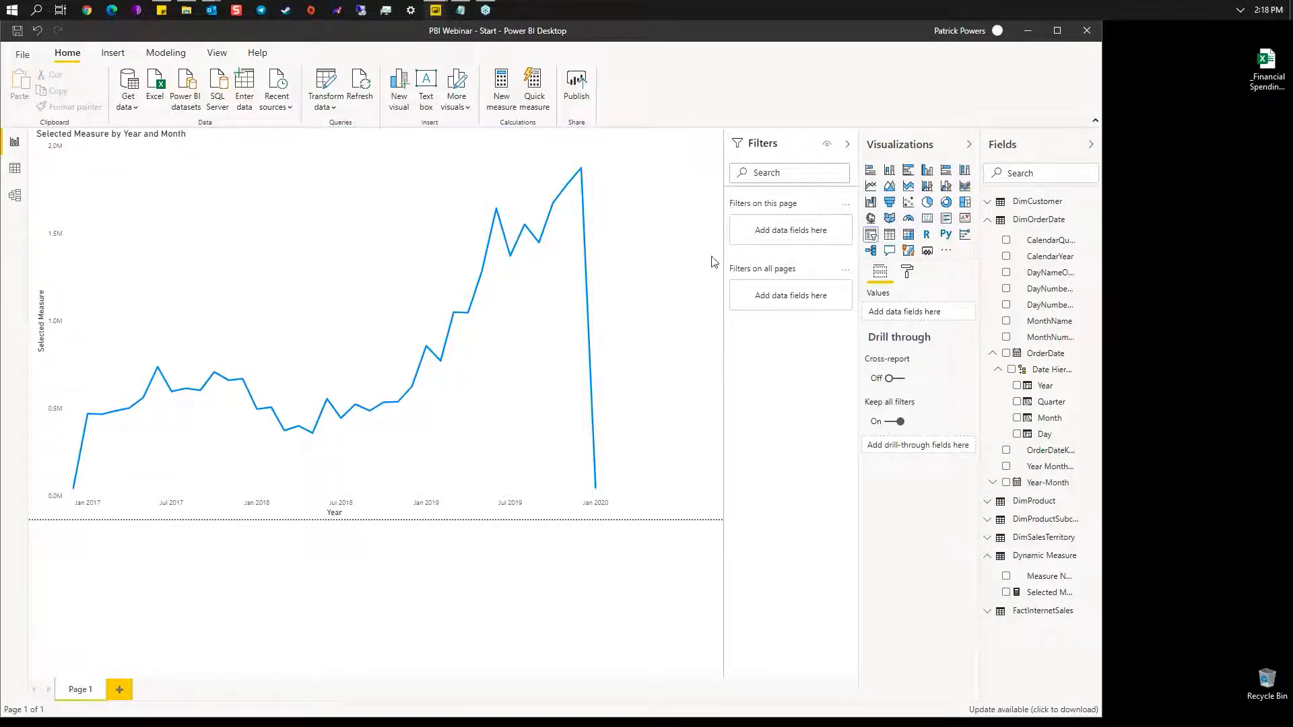
Step: Add a slicer on Measure Name beside the line chart and shorten it to fit its four options
{"action": "left_click", "coordinate": [871, 234]}
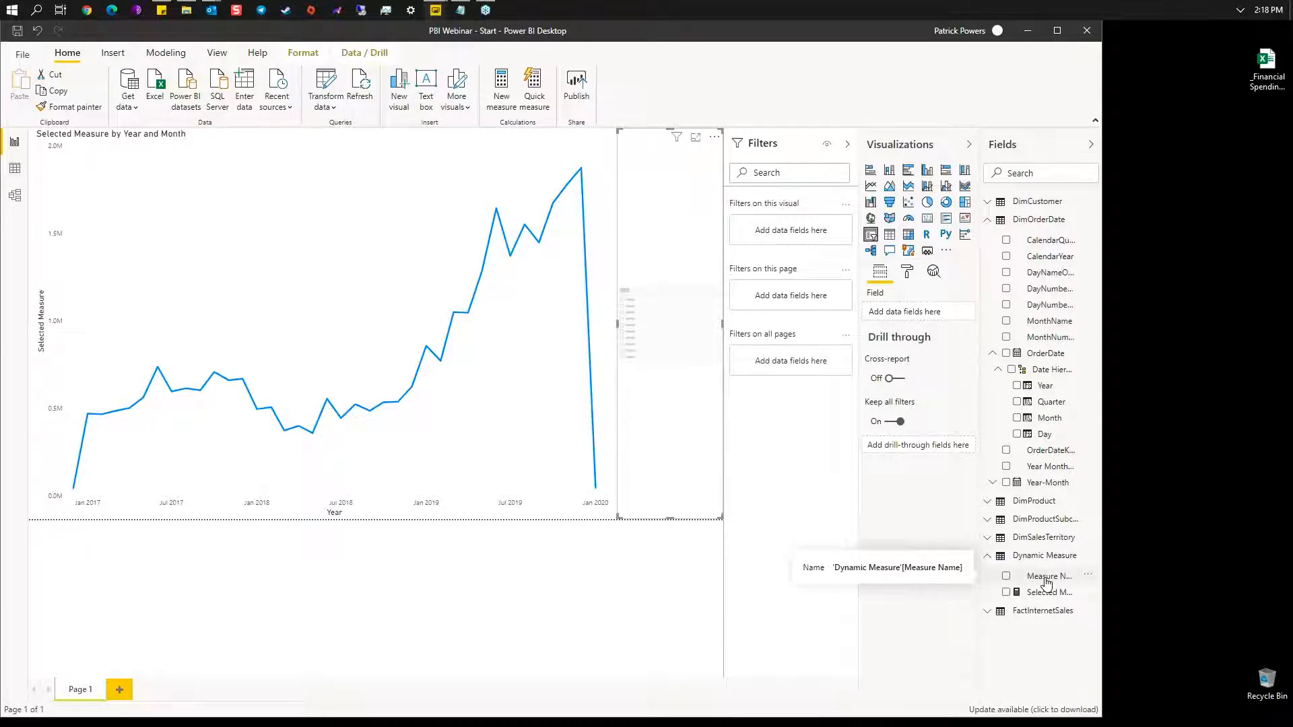
{"action": "left_click_drag", "start_coordinate": [1045, 581], "coordinate": [662, 297]}
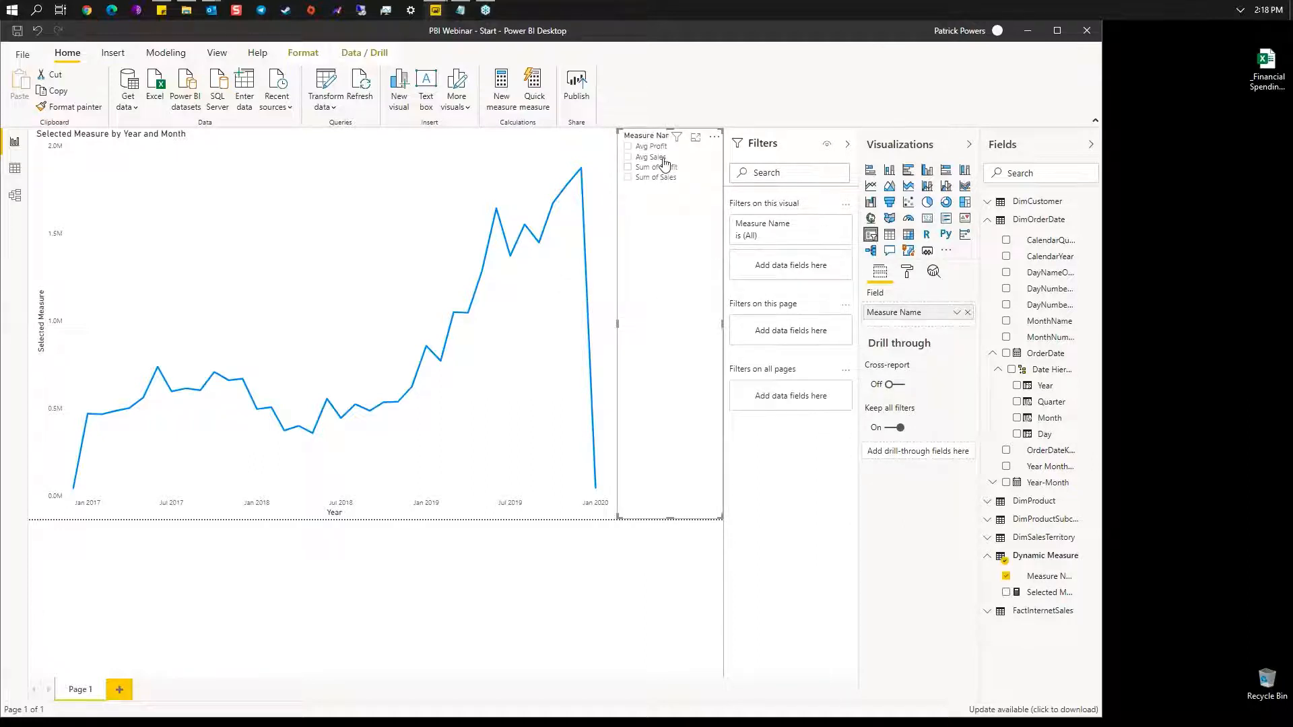
{"action": "left_click_drag", "start_coordinate": [670, 519], "coordinate": [671, 222]}
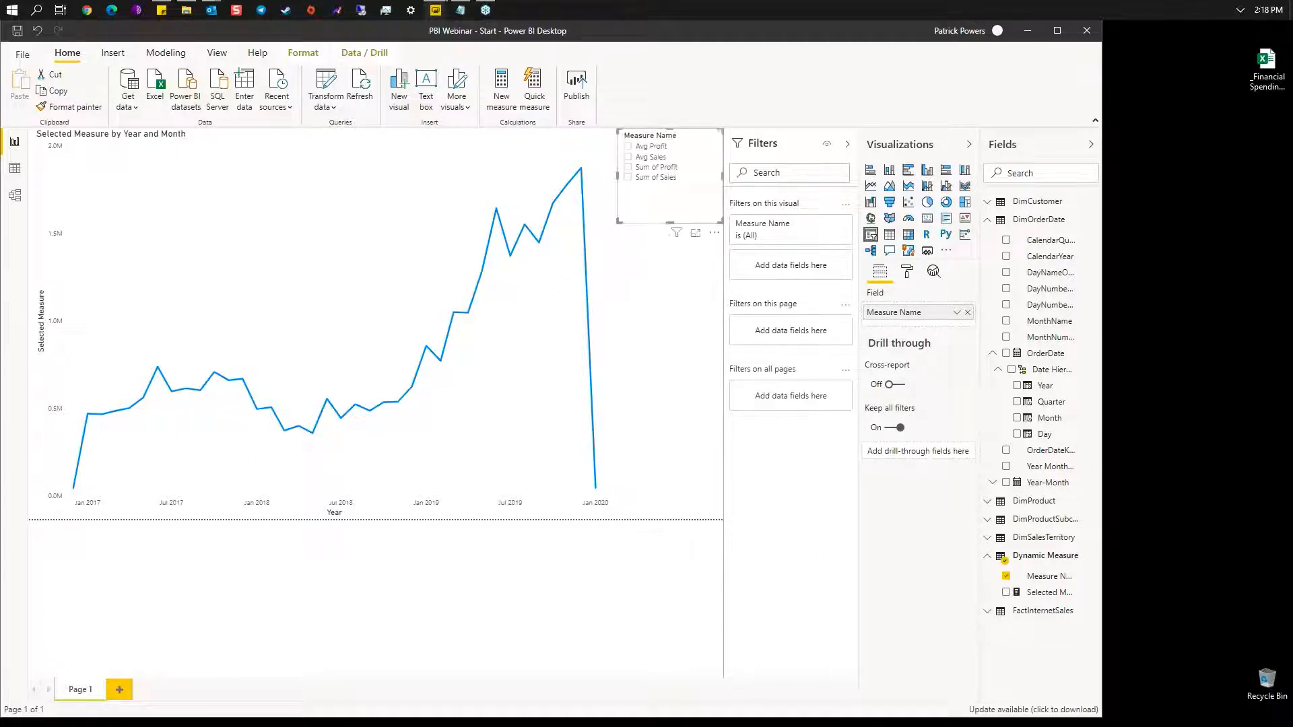
{"action": "left_click", "coordinate": [672, 302]}
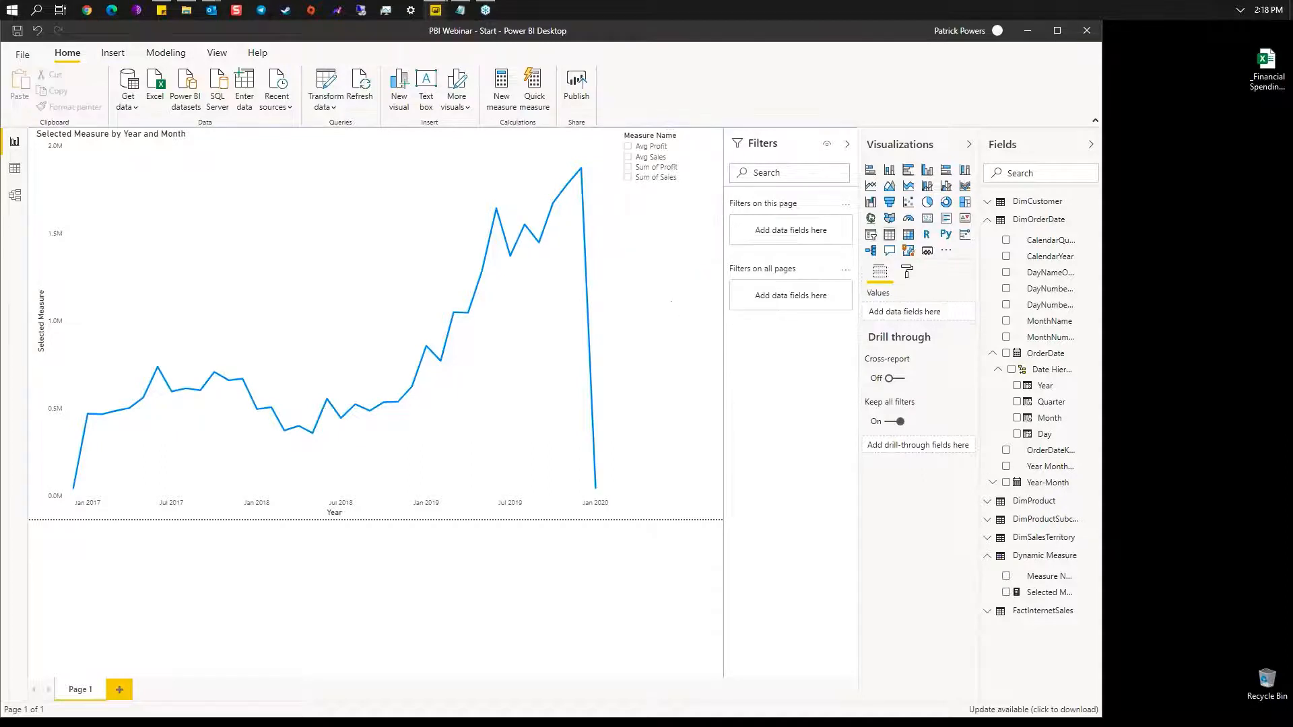
Step: Add a second slicer below the Measure Name slicer, using the Country field from DimCustomer
{"action": "left_click", "coordinate": [871, 234]}
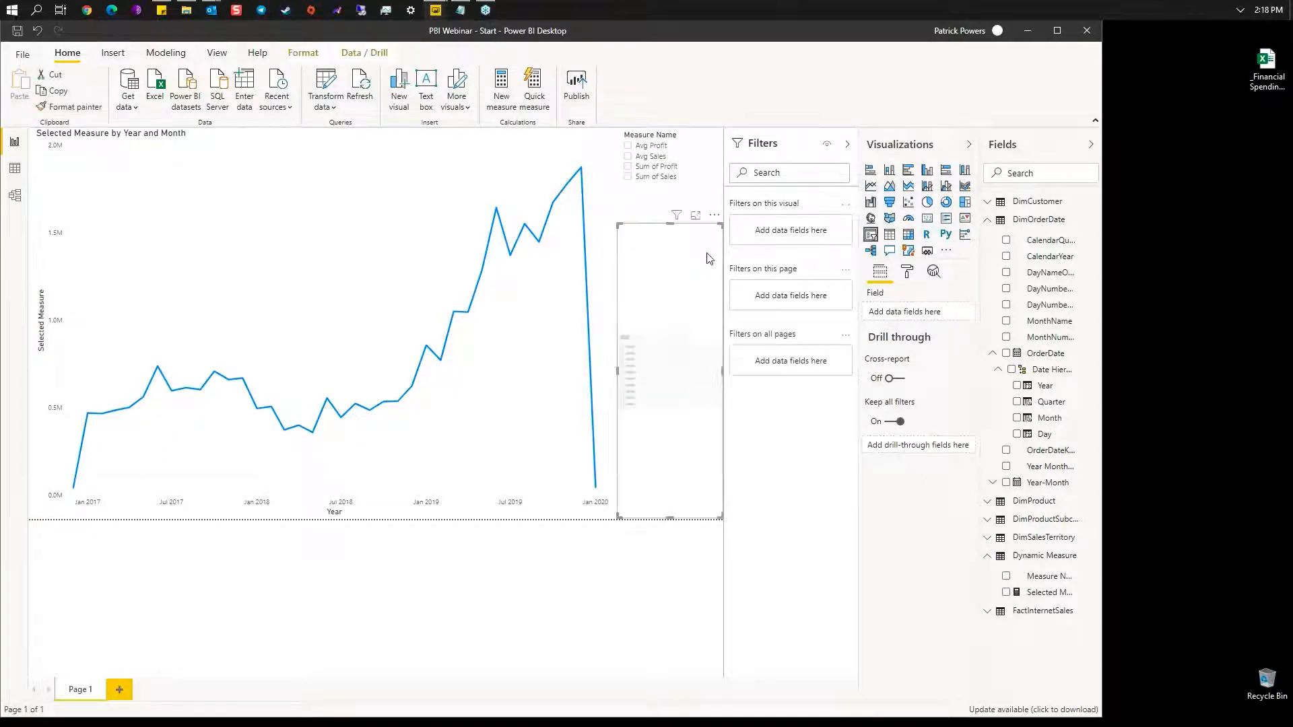
{"action": "left_click", "coordinate": [987, 202]}
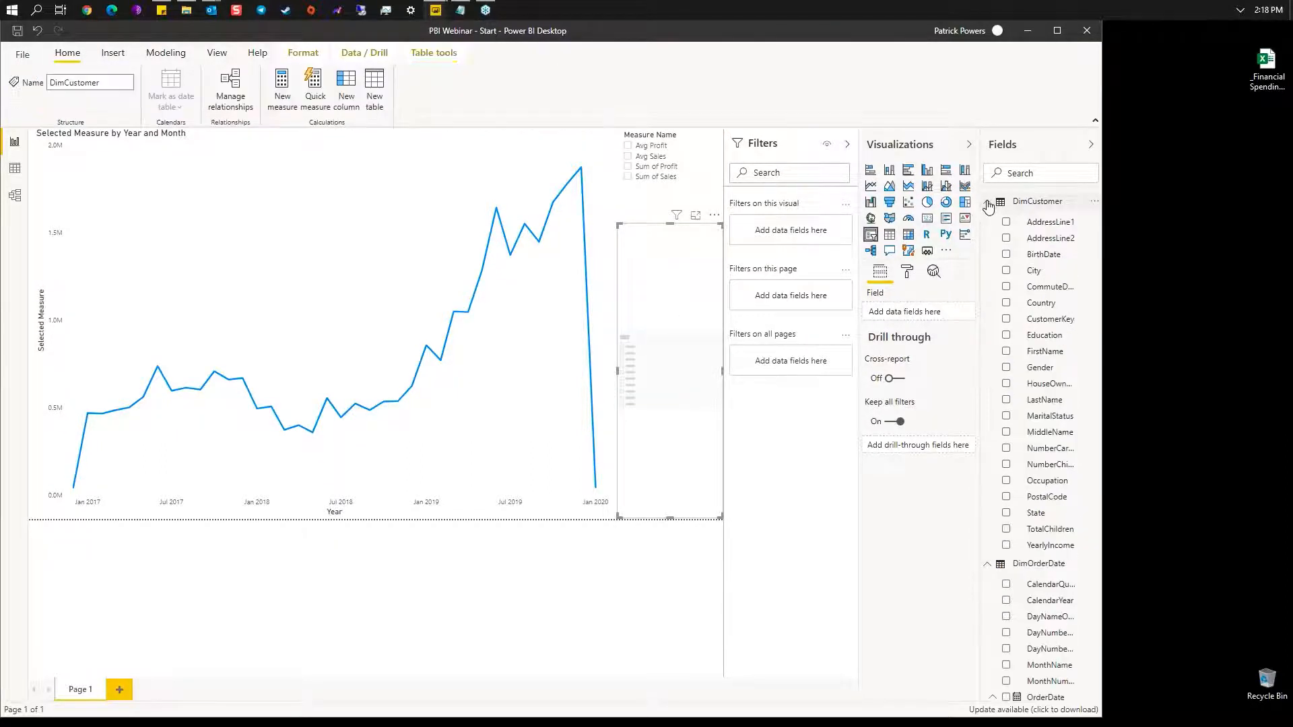
{"action": "left_click_drag", "start_coordinate": [1042, 303], "coordinate": [676, 376]}
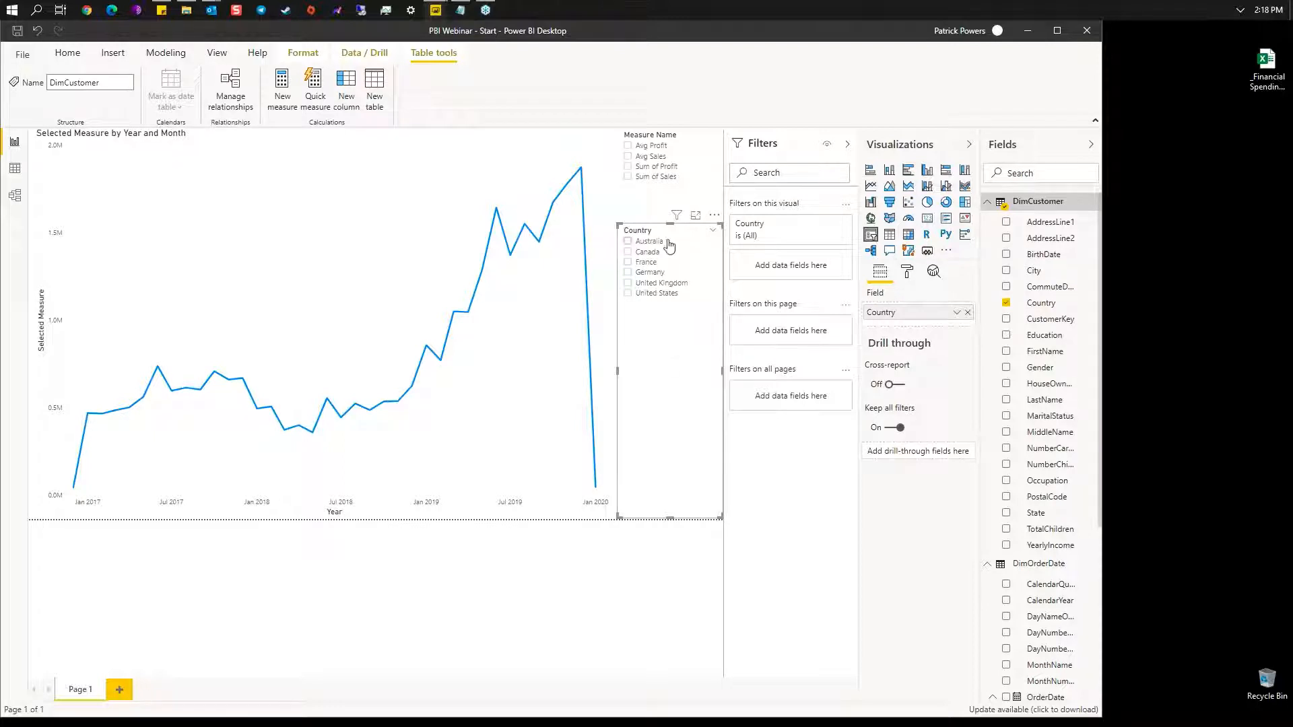
Step: Cycle the Measure Name slicer through Avg Sales, Sum of Profit, Avg Profit and Sum of Sales to check the line chart's response
{"action": "left_click", "coordinate": [627, 157]}
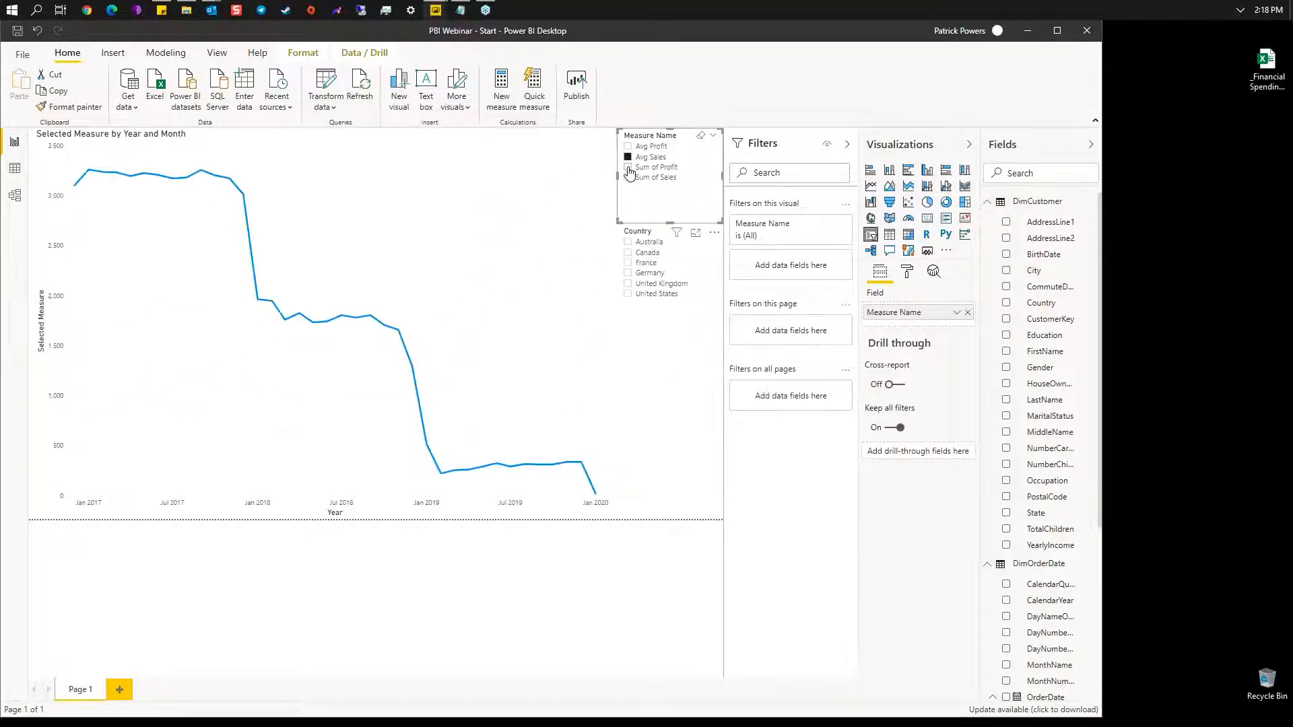
{"action": "left_click", "coordinate": [629, 167]}
{"action": "left_click", "coordinate": [628, 178]}
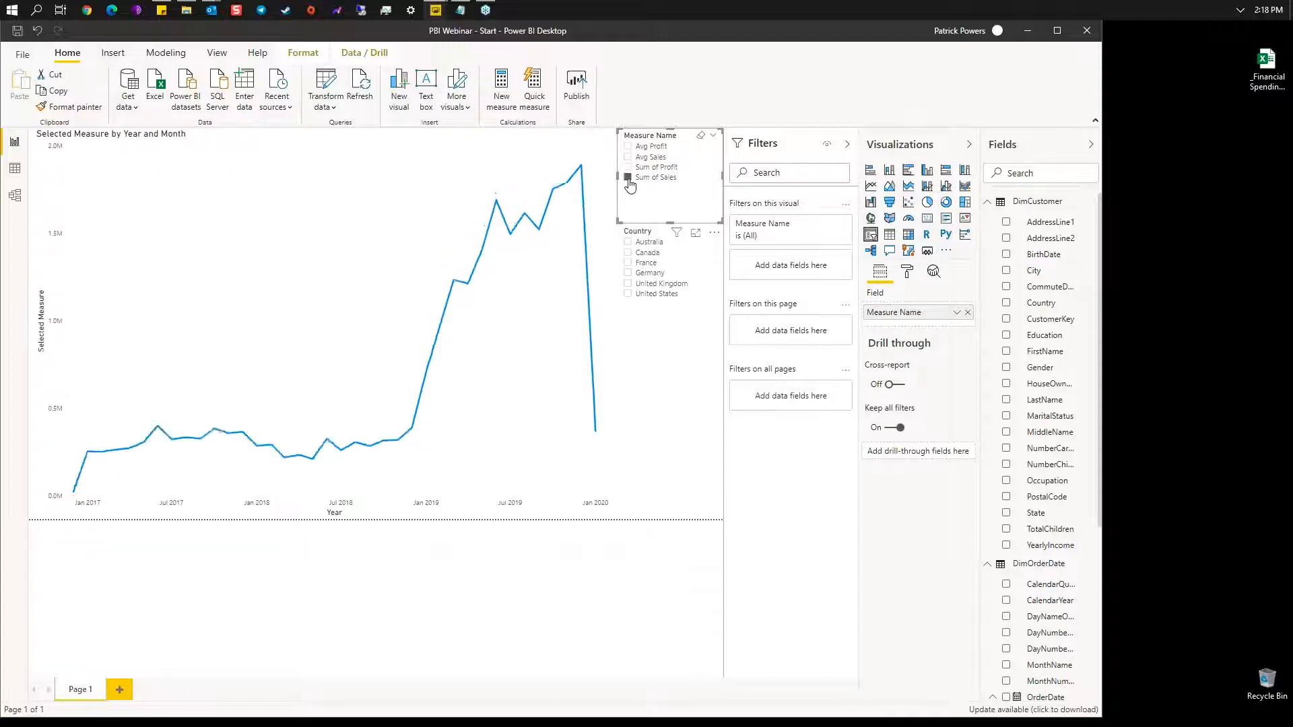
{"action": "left_click", "coordinate": [628, 157]}
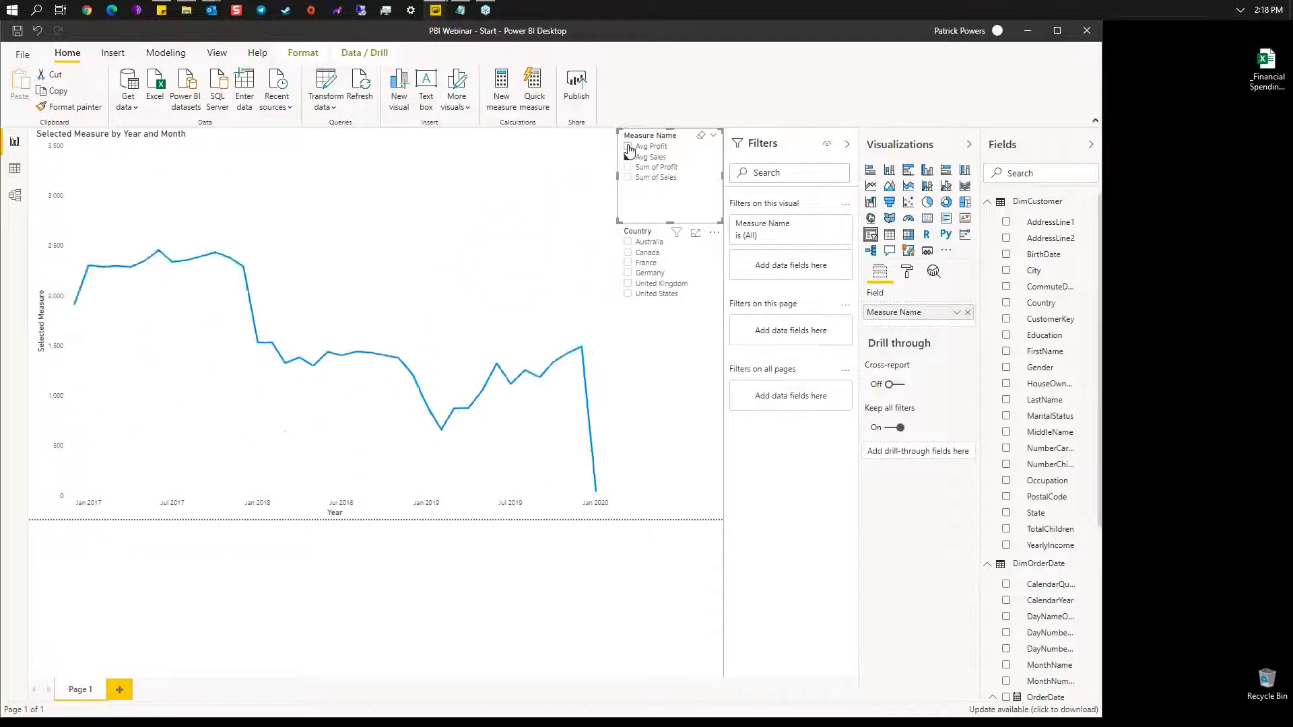
{"action": "left_click", "coordinate": [627, 146]}
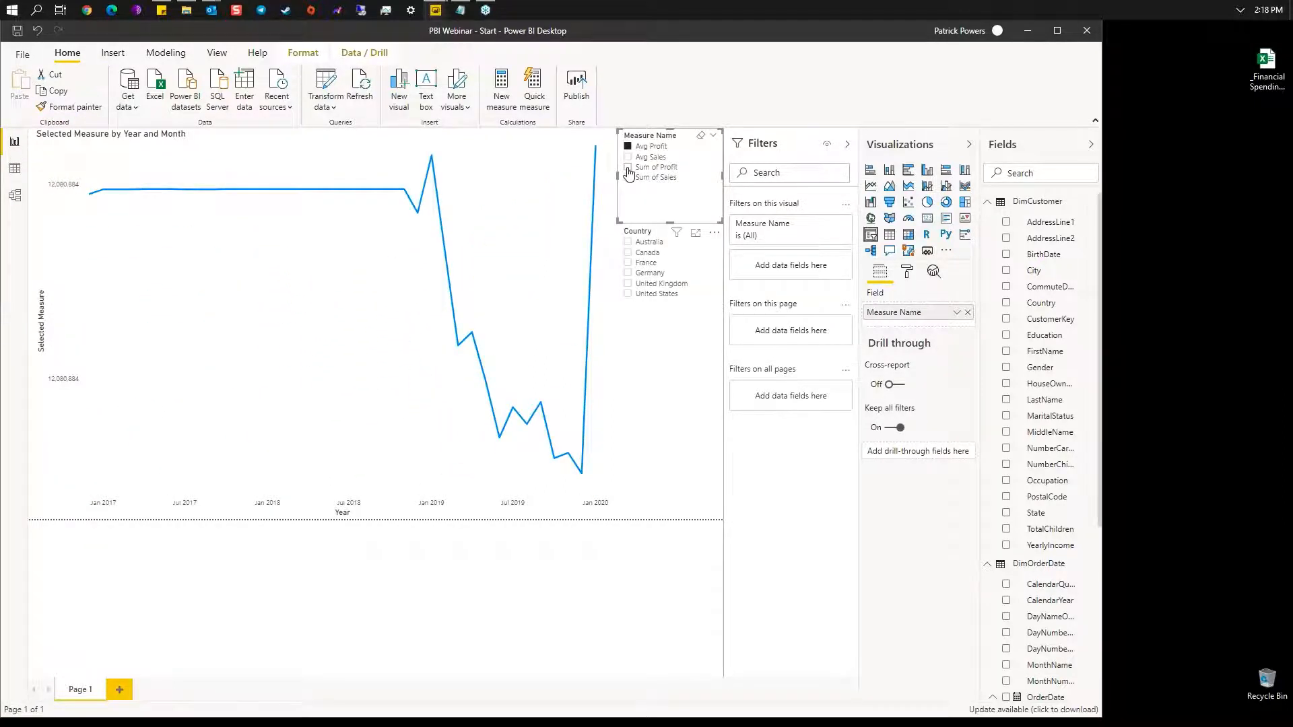
{"action": "left_click", "coordinate": [628, 177]}
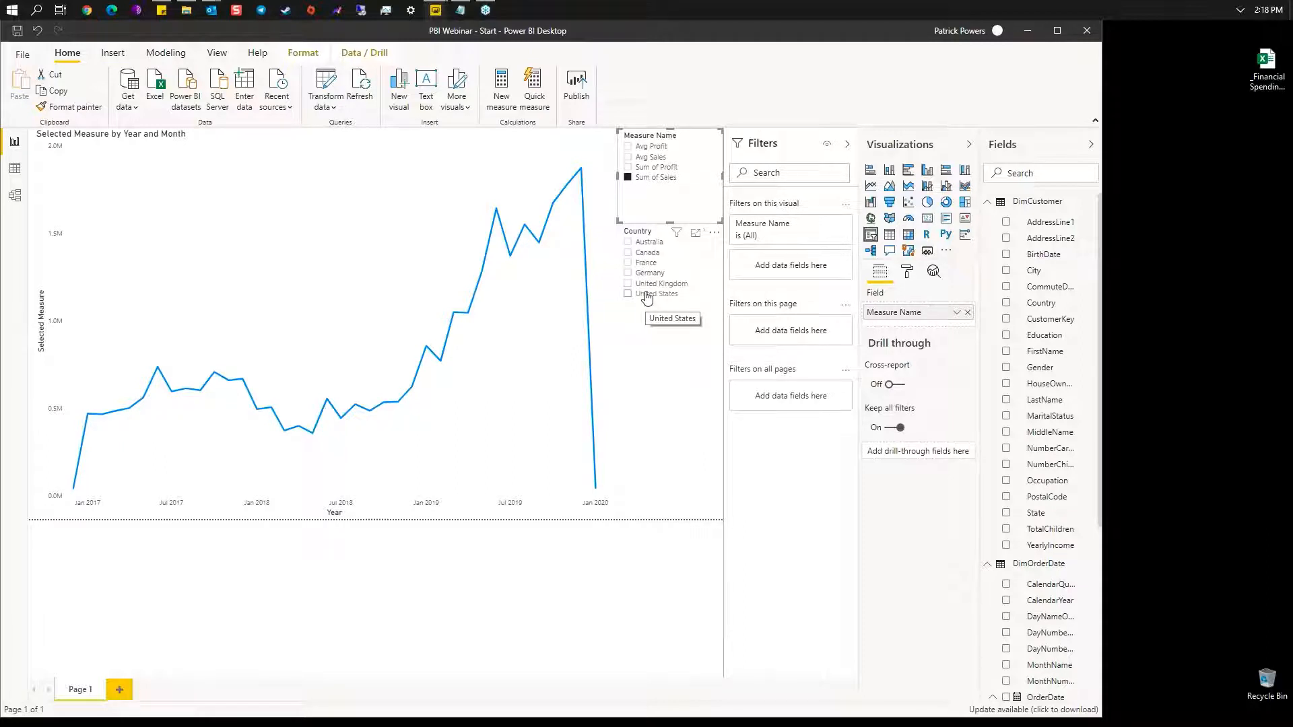
Step: Check Avg Sales for Australia, clear the country filter, and set the Measure Name slicer to Sum of Profit
{"action": "left_click", "coordinate": [652, 167]}
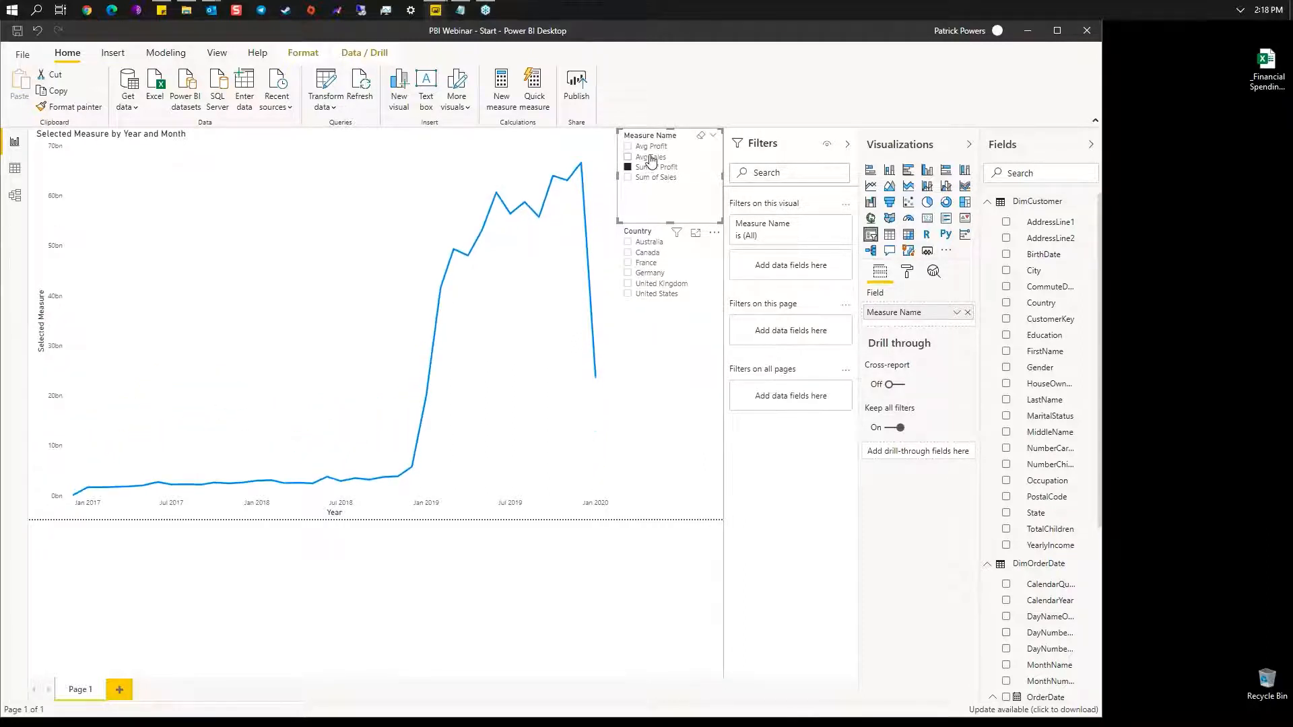
{"action": "left_click", "coordinate": [650, 157]}
{"action": "left_click", "coordinate": [649, 242]}
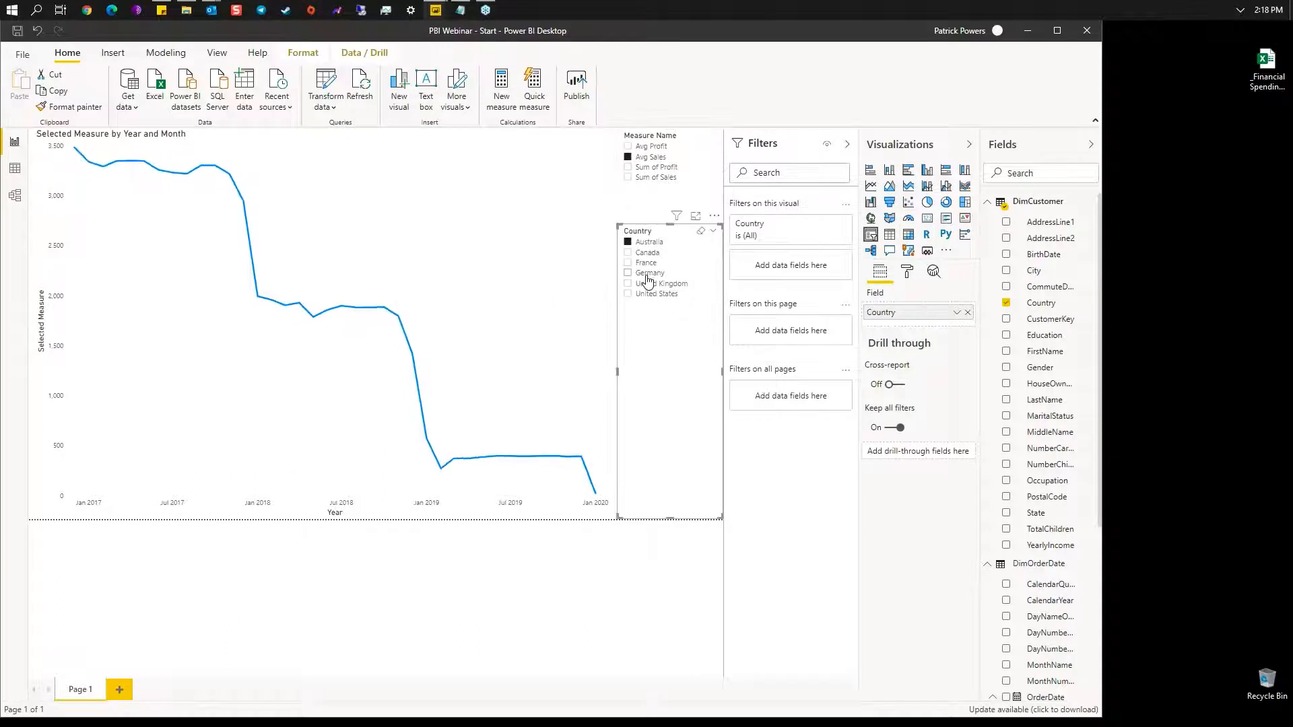
{"action": "left_click", "coordinate": [651, 241]}
{"action": "left_click", "coordinate": [651, 167]}
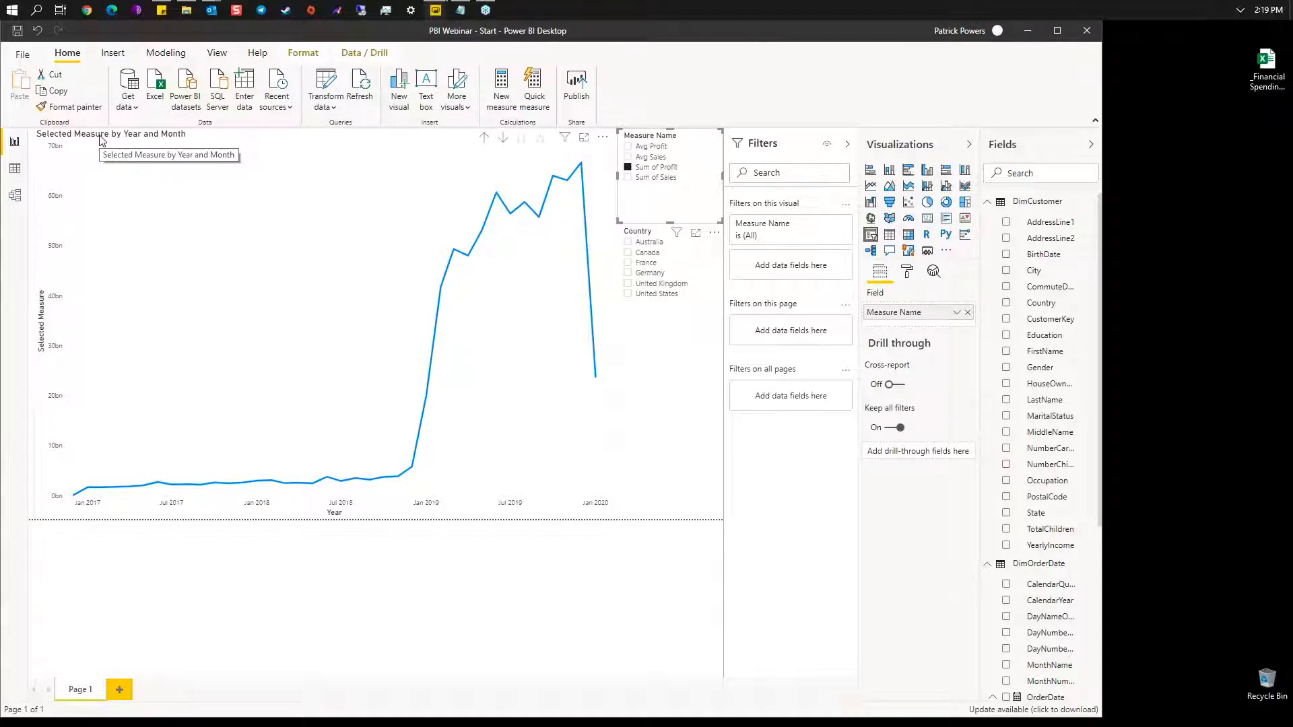
Step: Base the line chart's title text on the first Measure Name value and check it with Avg Sales and Sum of Sales selected
{"action": "left_click", "coordinate": [45, 254]}
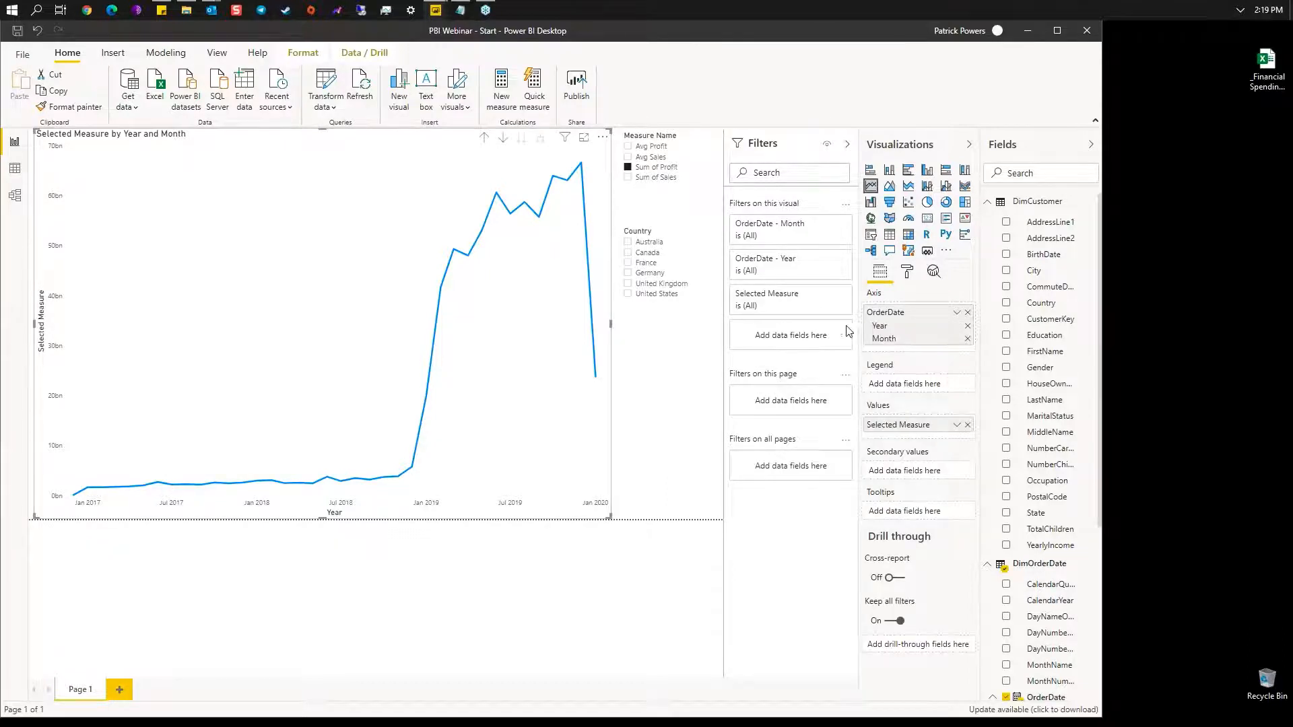
{"action": "left_click", "coordinate": [909, 275]}
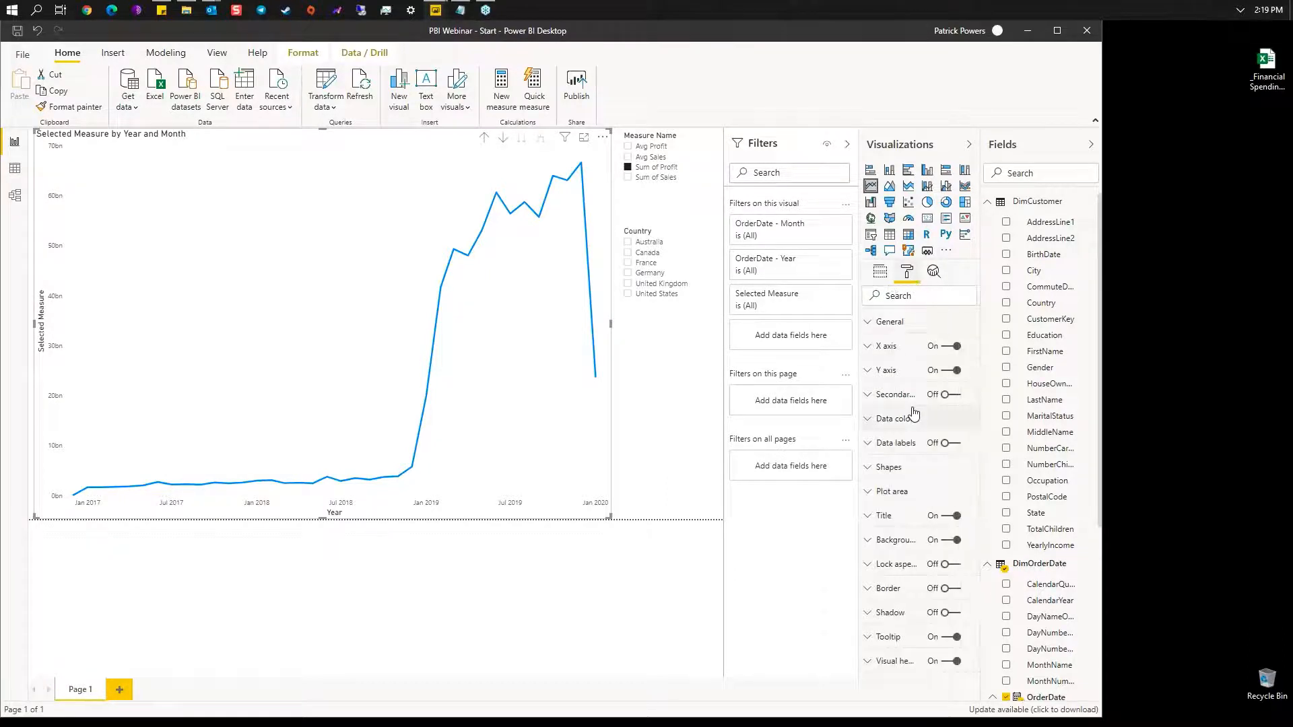
{"action": "left_click", "coordinate": [869, 516]}
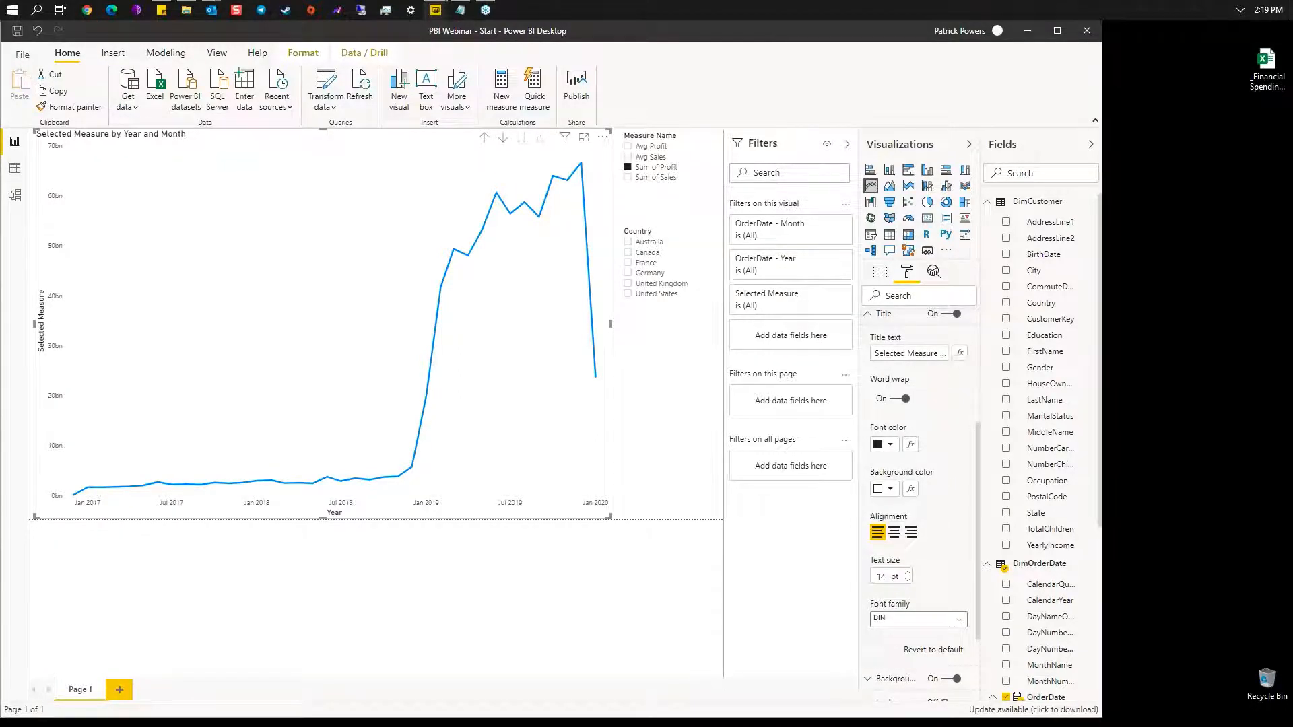
{"action": "left_click", "coordinate": [961, 356]}
{"action": "left_click", "coordinate": [396, 234]}
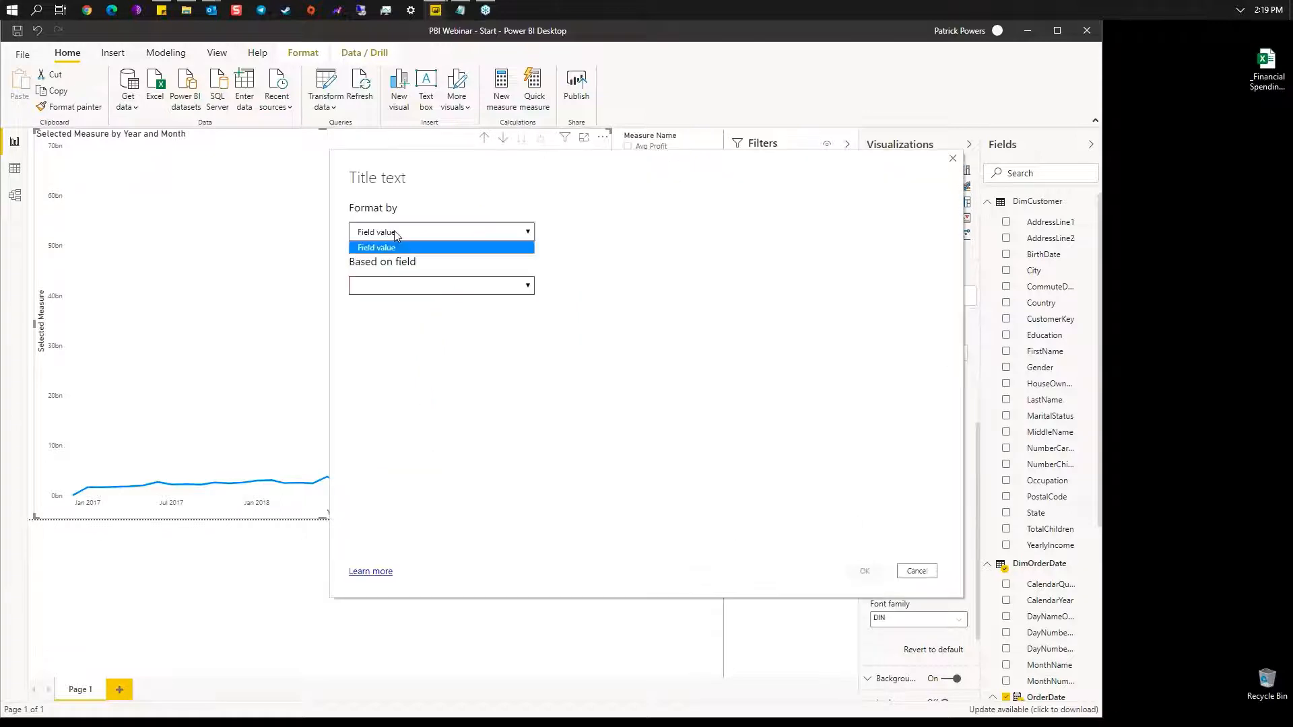
{"action": "left_click", "coordinate": [396, 234]}
{"action": "left_click", "coordinate": [419, 286]}
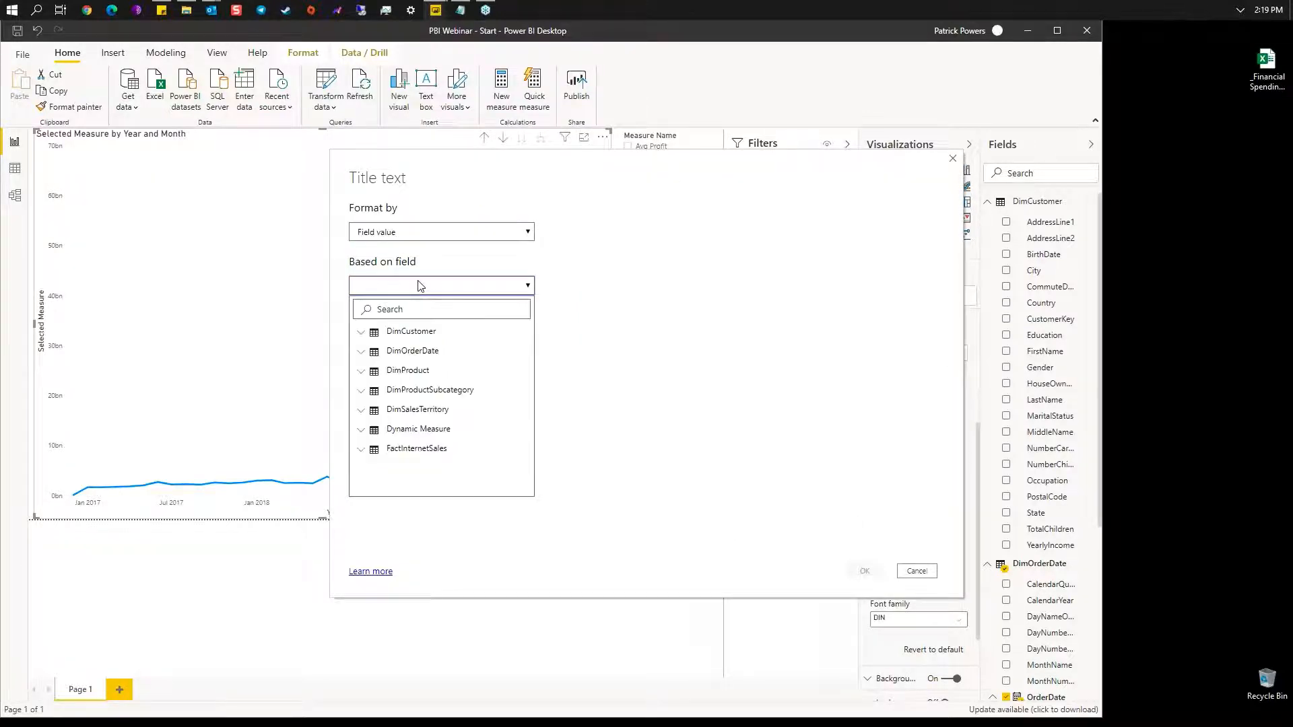
{"action": "left_click", "coordinate": [359, 430]}
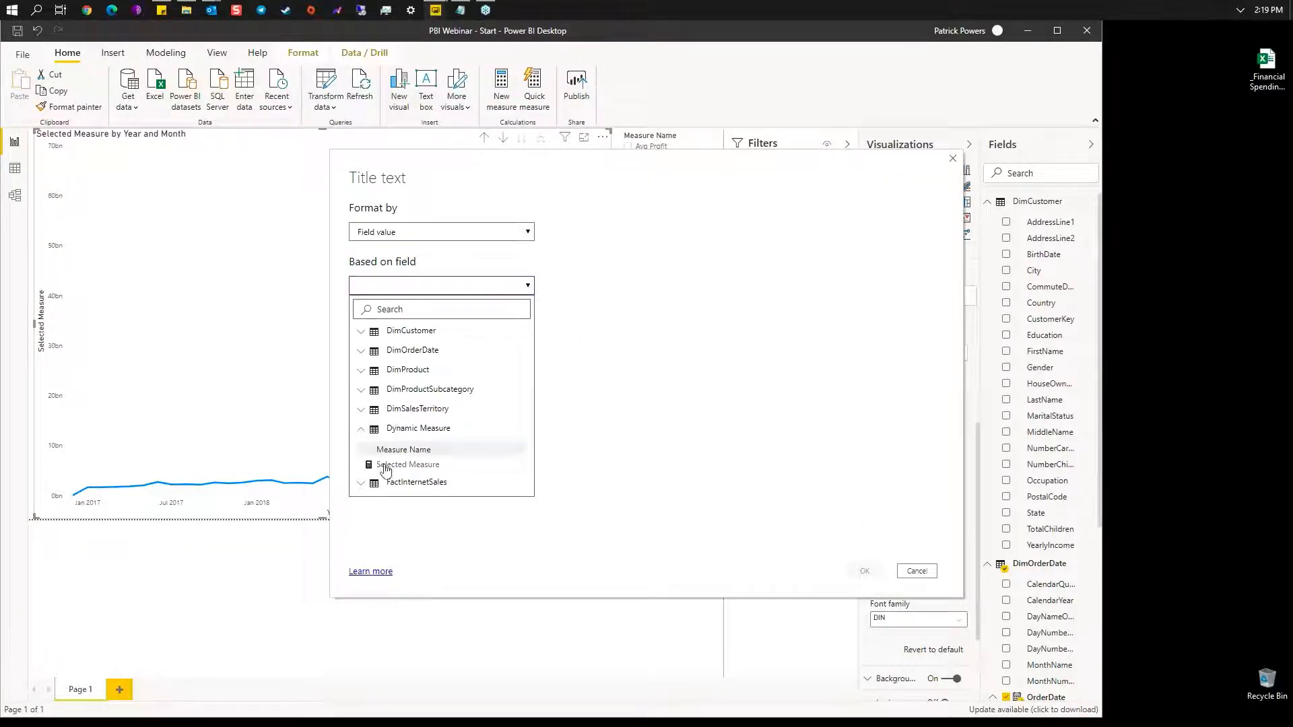
{"action": "left_click", "coordinate": [403, 450]}
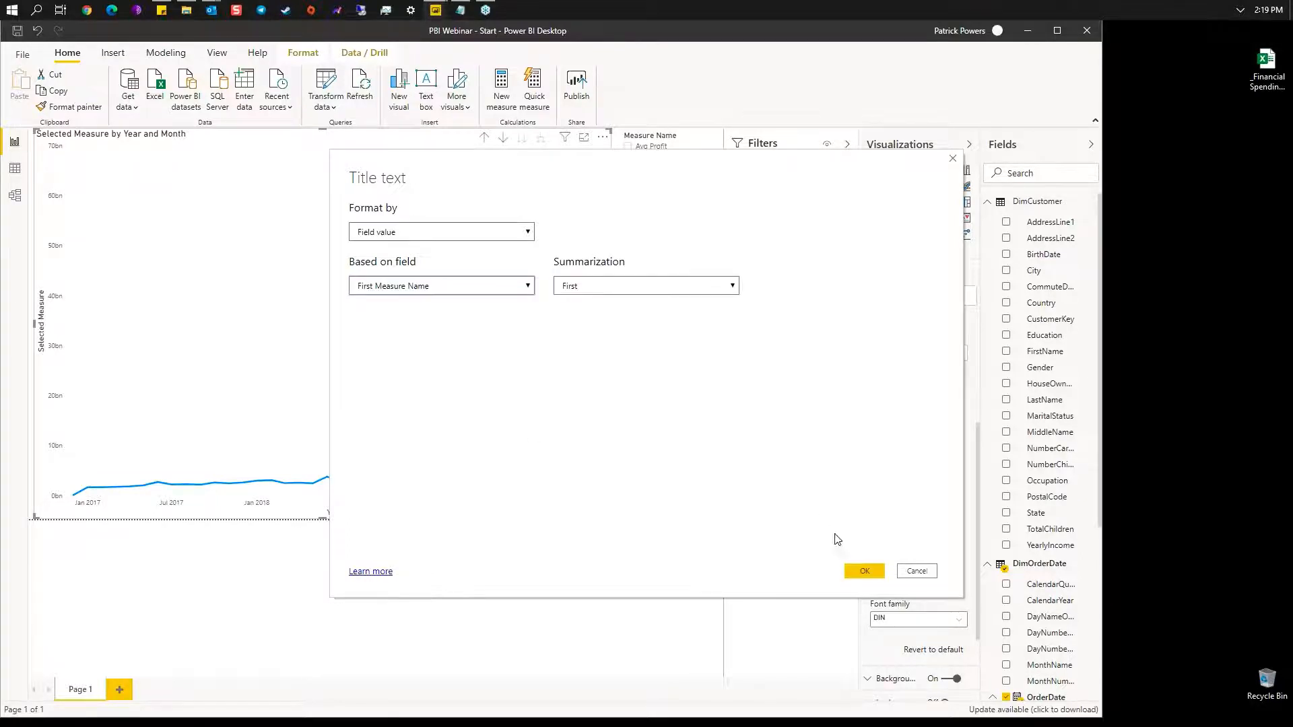
{"action": "left_click", "coordinate": [863, 571]}
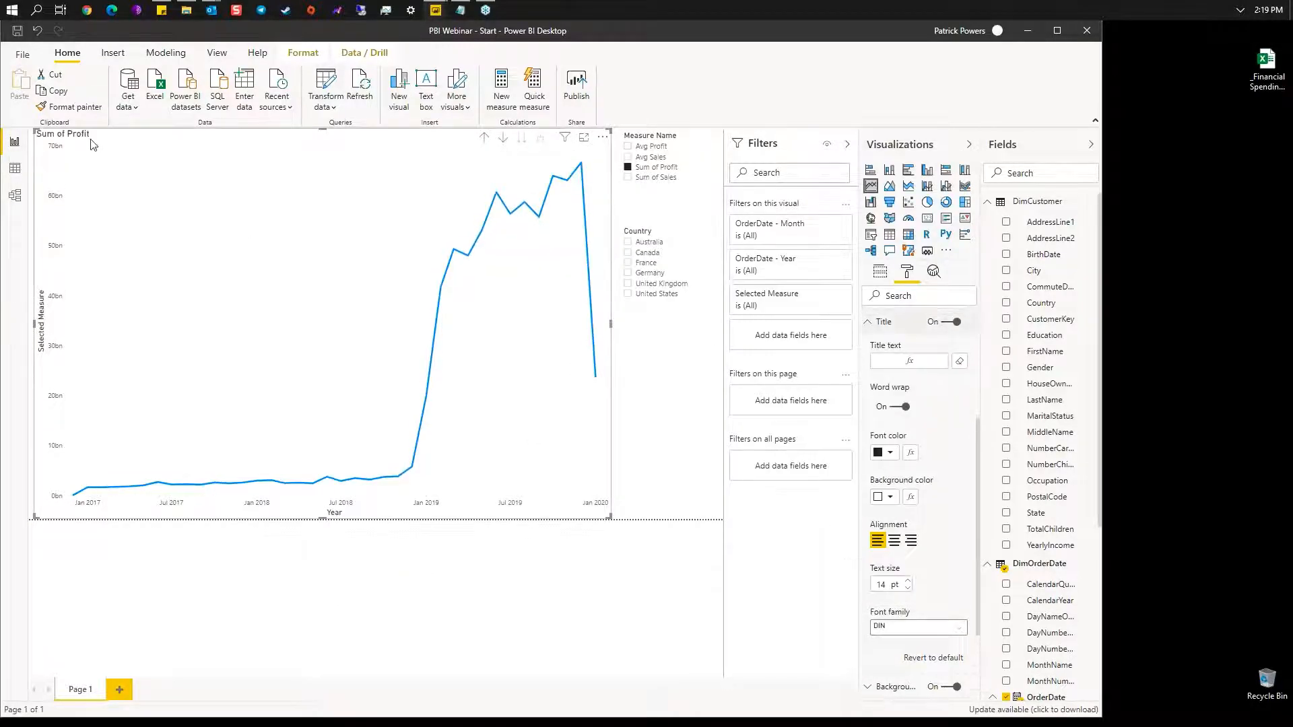
{"action": "left_click", "coordinate": [627, 156]}
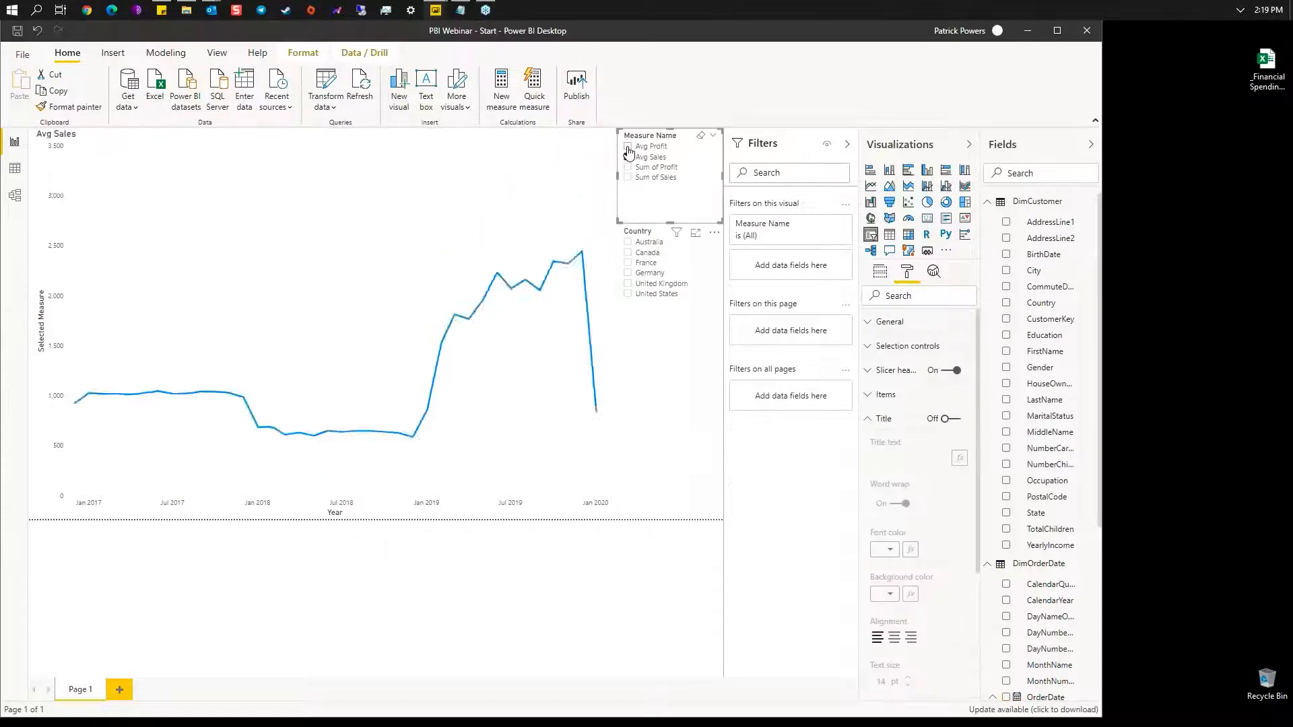
{"action": "left_click", "coordinate": [627, 177]}
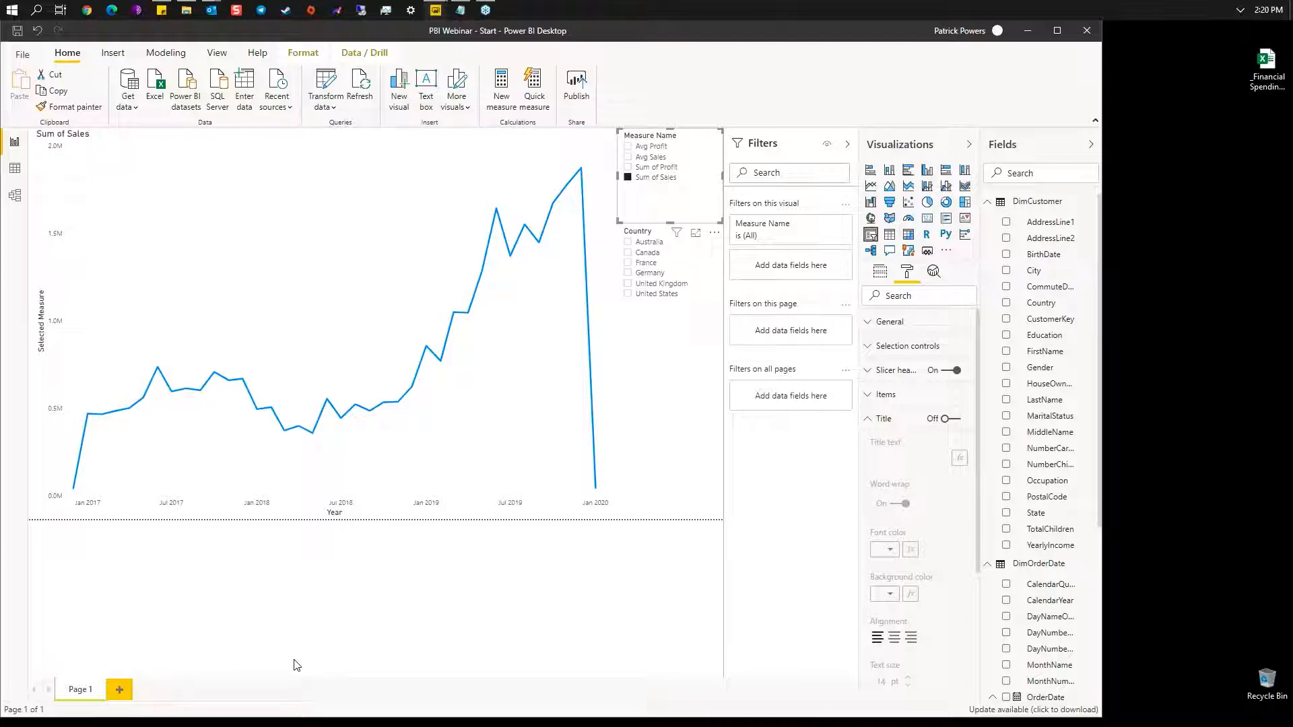
Step: Add a new report page and insert a clustered column chart enlarged to fill the page
{"action": "left_click", "coordinate": [119, 689]}
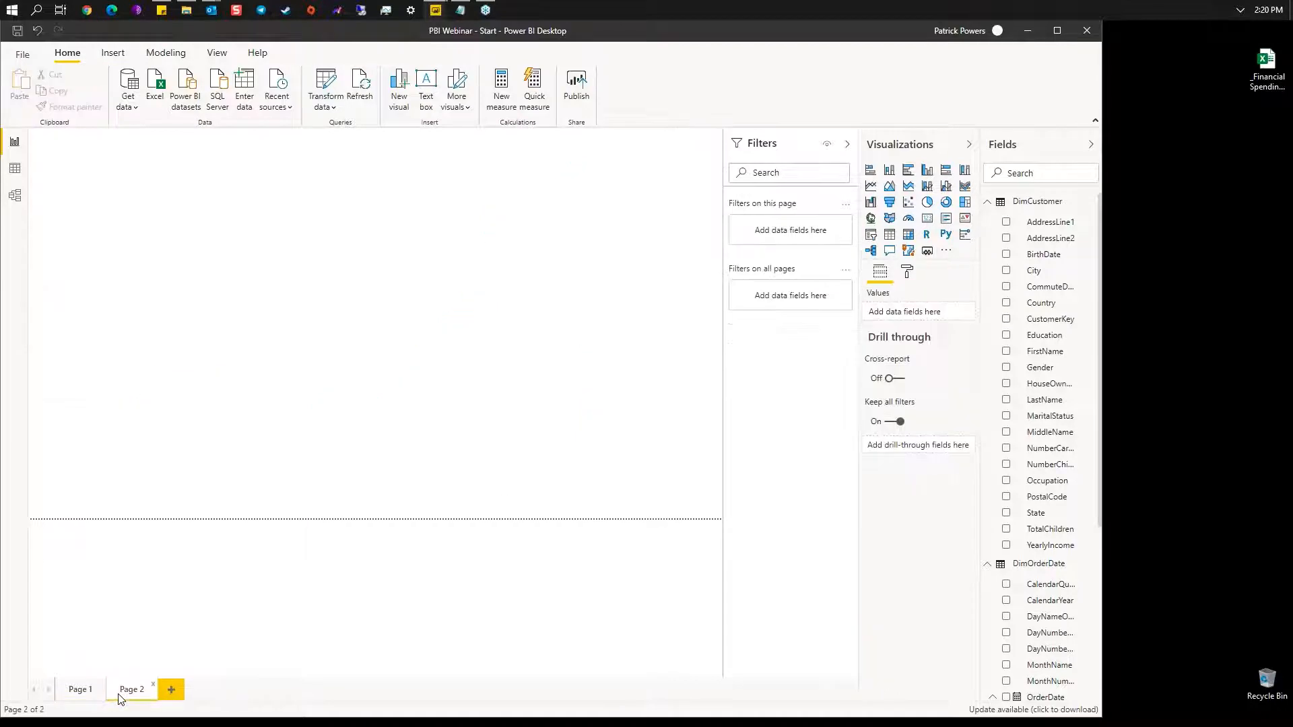
{"action": "left_click", "coordinate": [927, 177]}
{"action": "left_click_drag", "start_coordinate": [188, 283], "coordinate": [809, 591]}
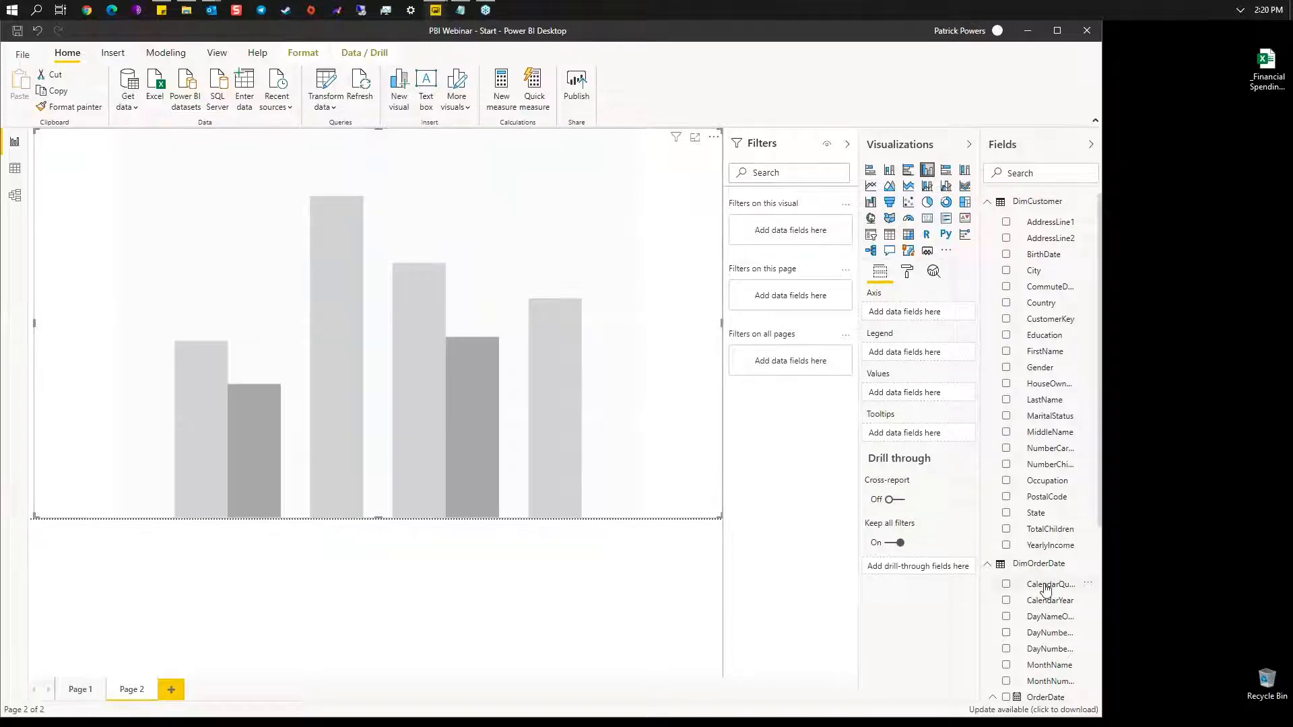
Step: Set the column chart's values to SalesAmount from FactInternetSales and its axis to Year from the OrderDate hierarchy
{"action": "scroll", "coordinate": [1044, 581], "scroll_direction": "down", "scroll_amount": 4}
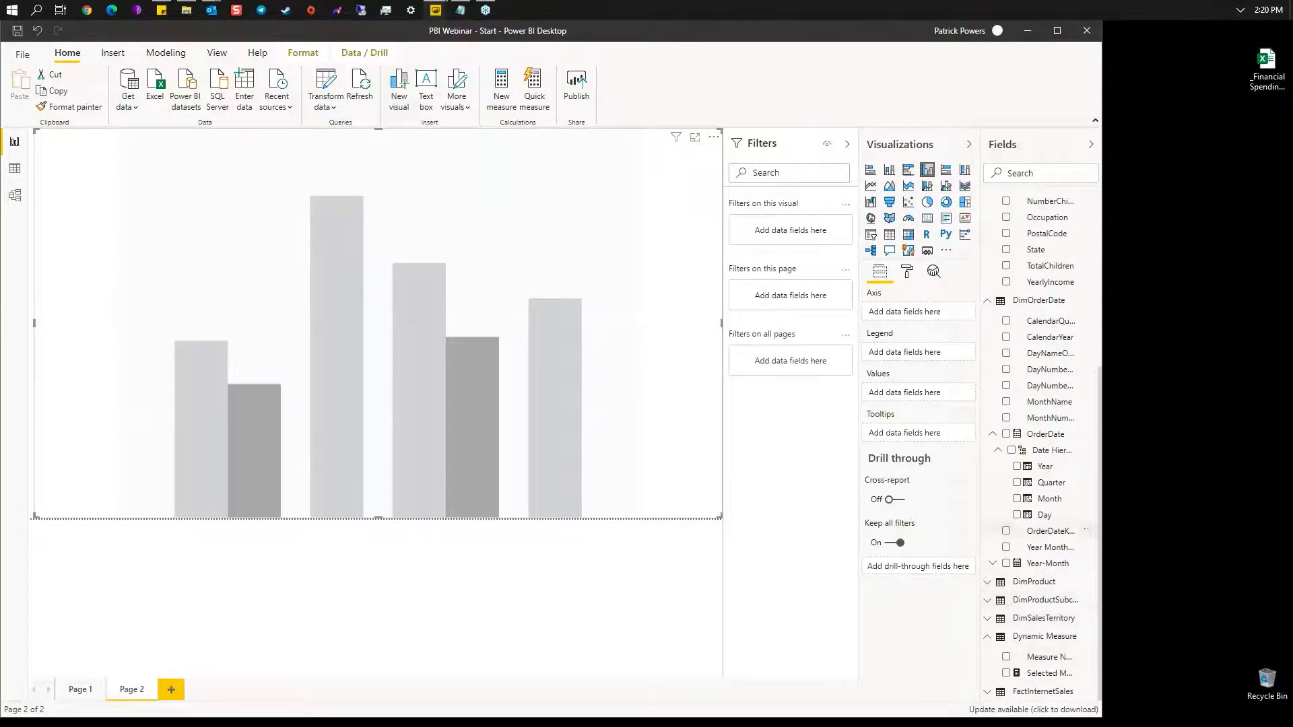
{"action": "left_click", "coordinate": [990, 305]}
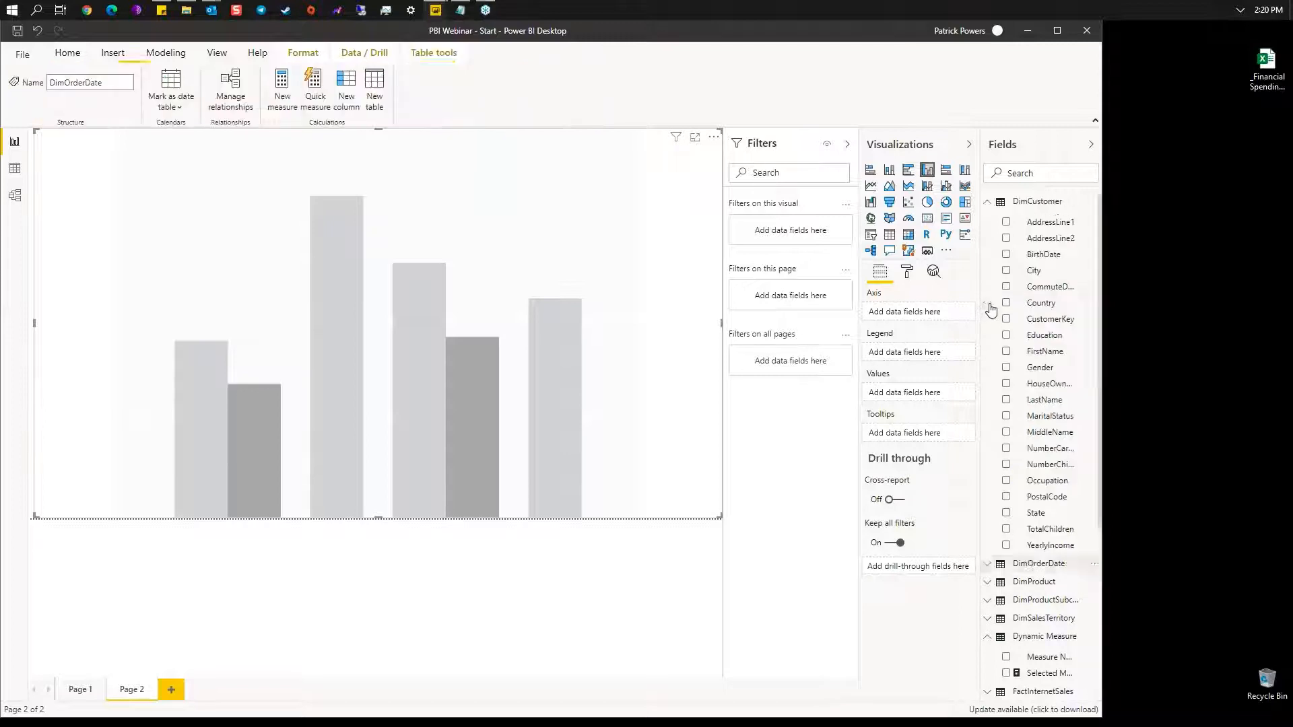
{"action": "left_click", "coordinate": [987, 202]}
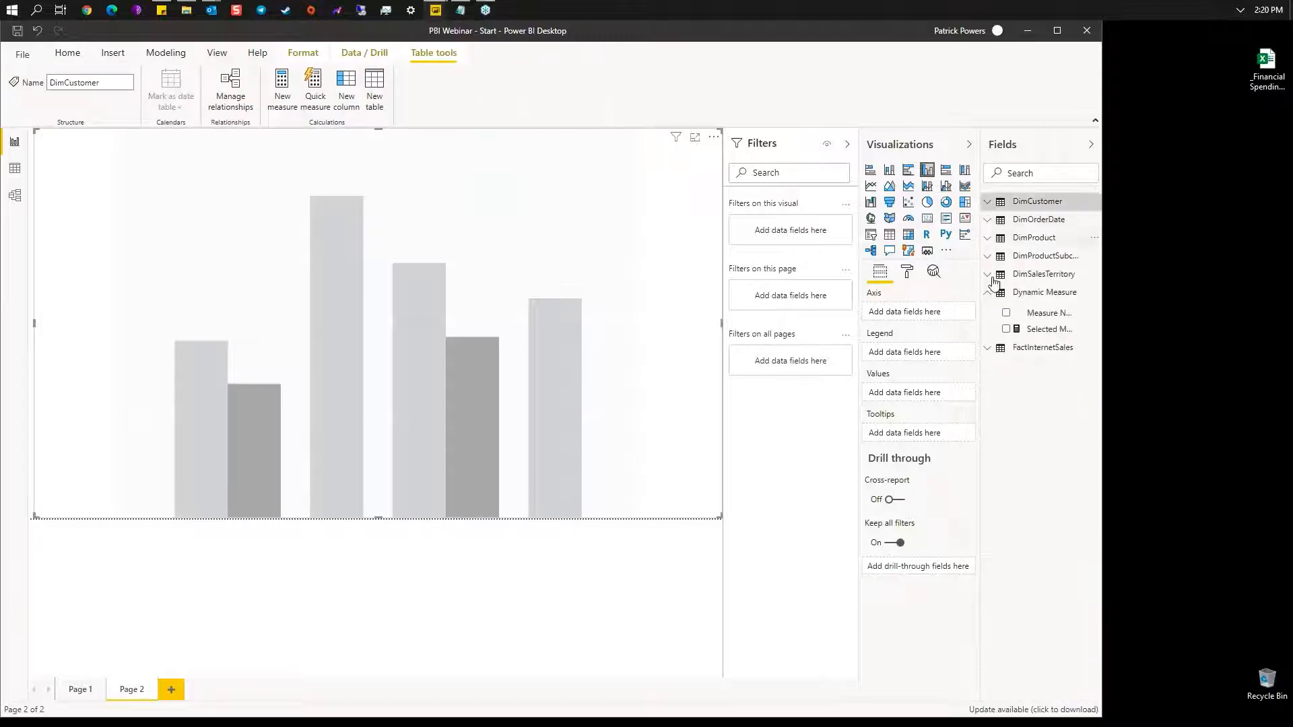
{"action": "left_click", "coordinate": [987, 348]}
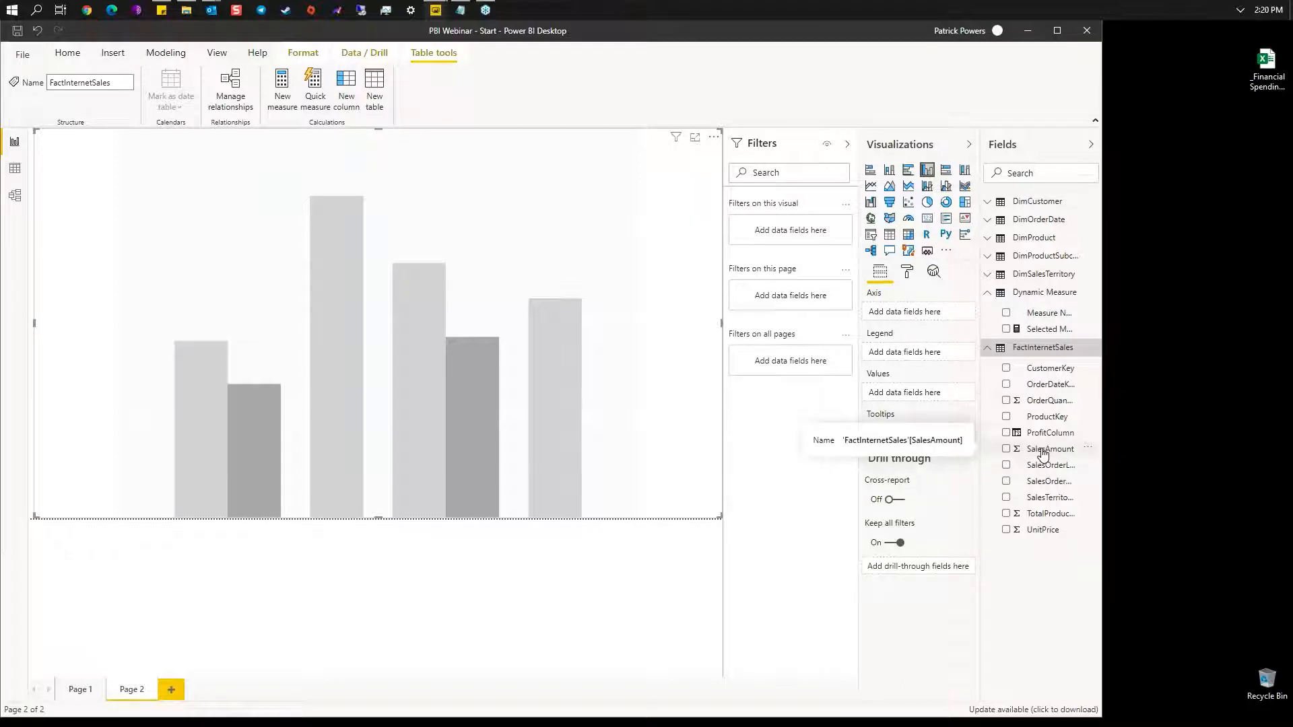
{"action": "left_click", "coordinate": [1006, 448]}
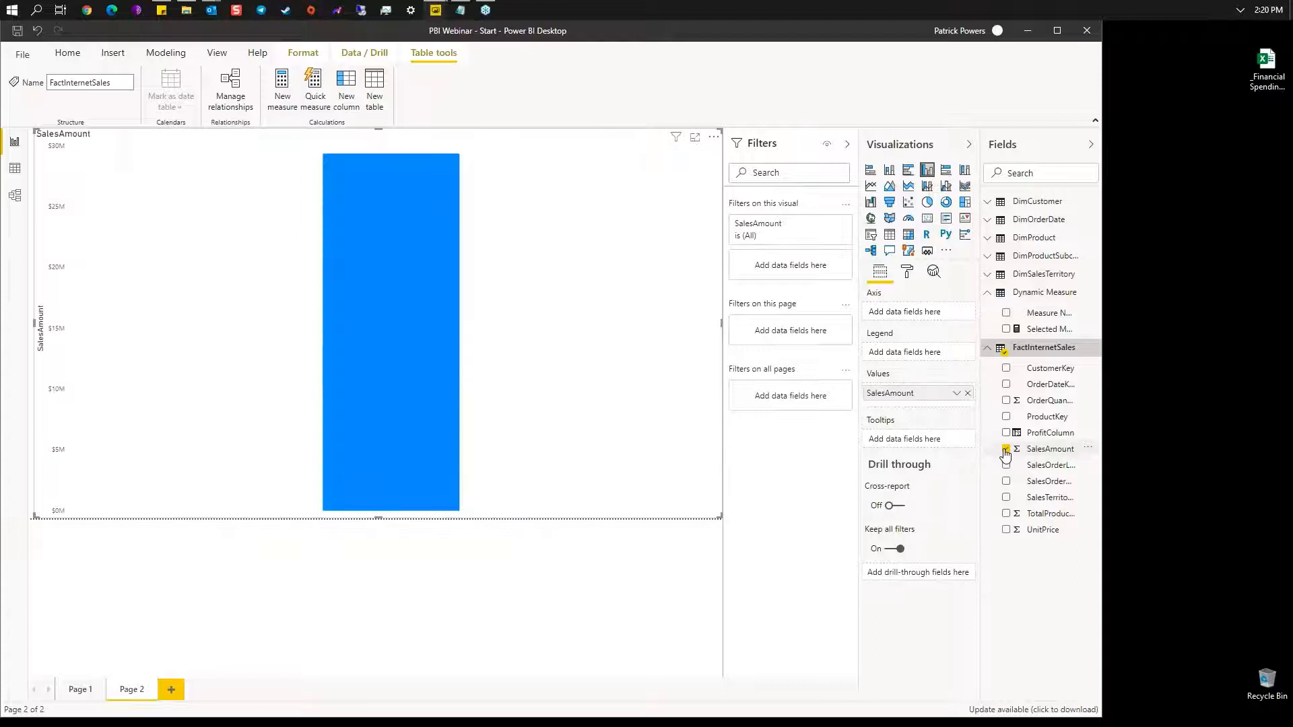
{"action": "left_click", "coordinate": [988, 221]}
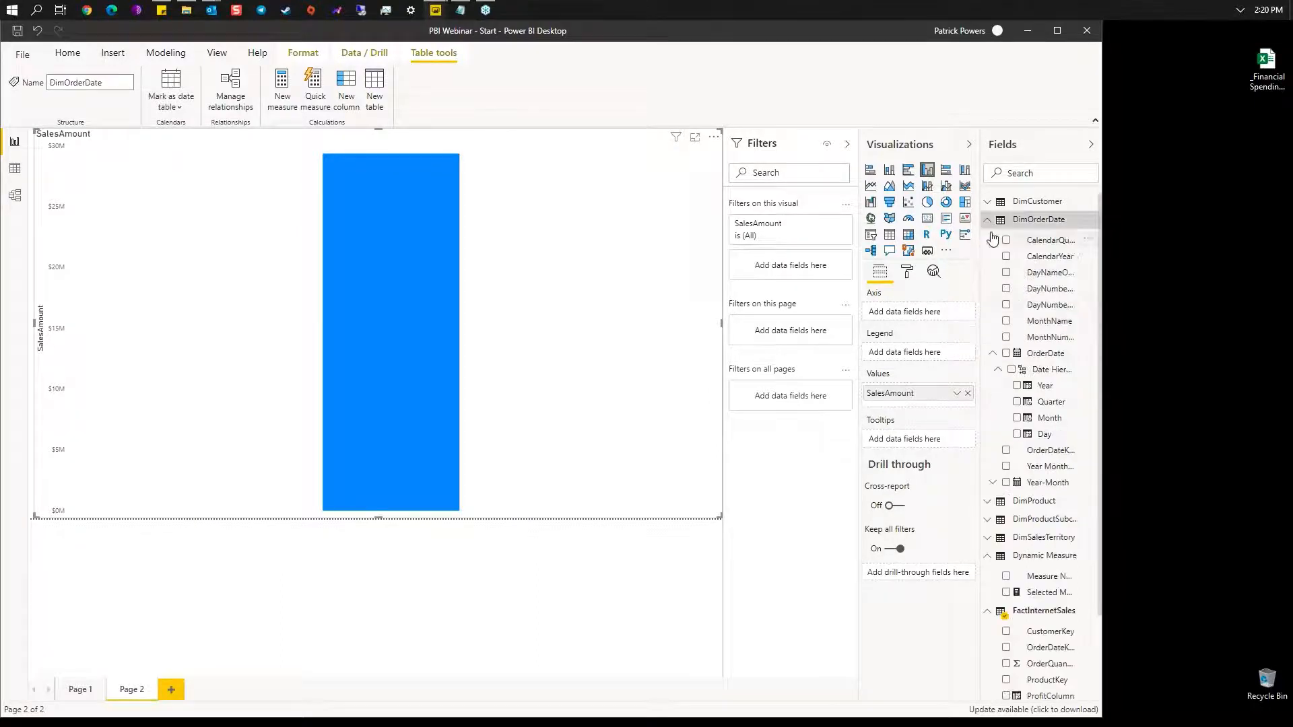
{"action": "left_click", "coordinate": [1017, 386]}
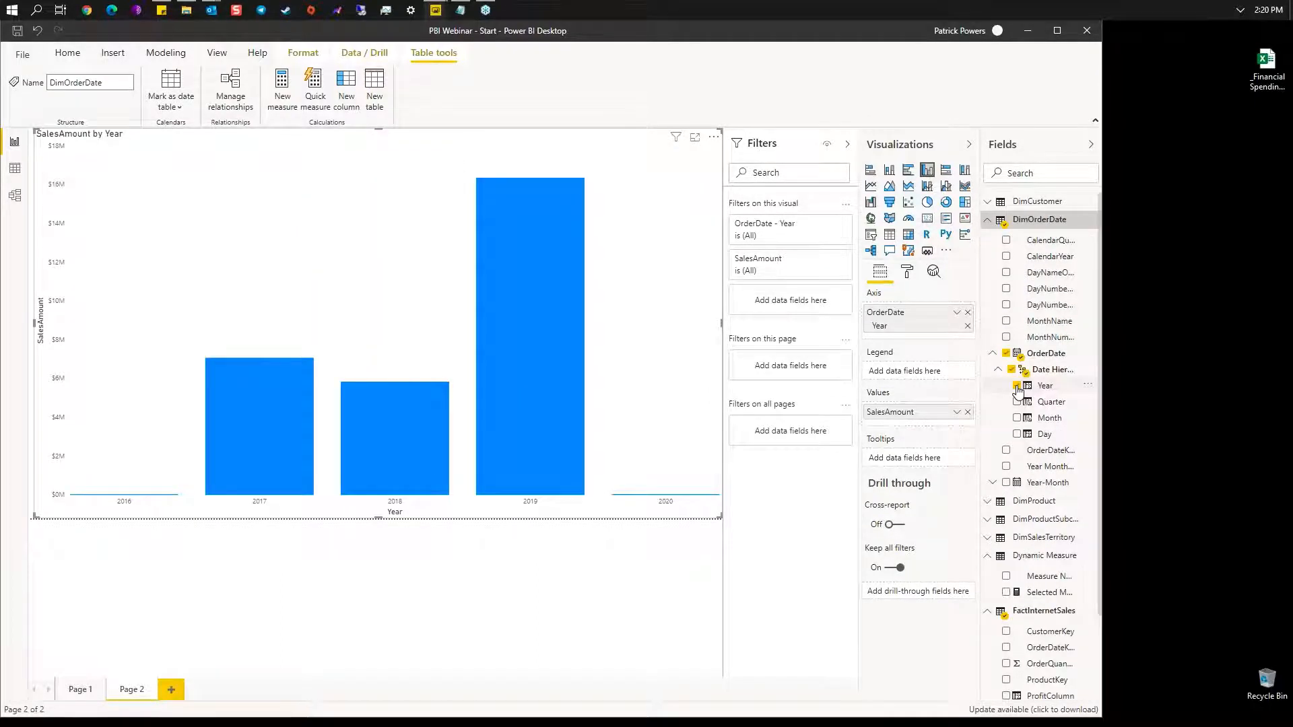
{"action": "mouse_move", "coordinate": [426, 452]}
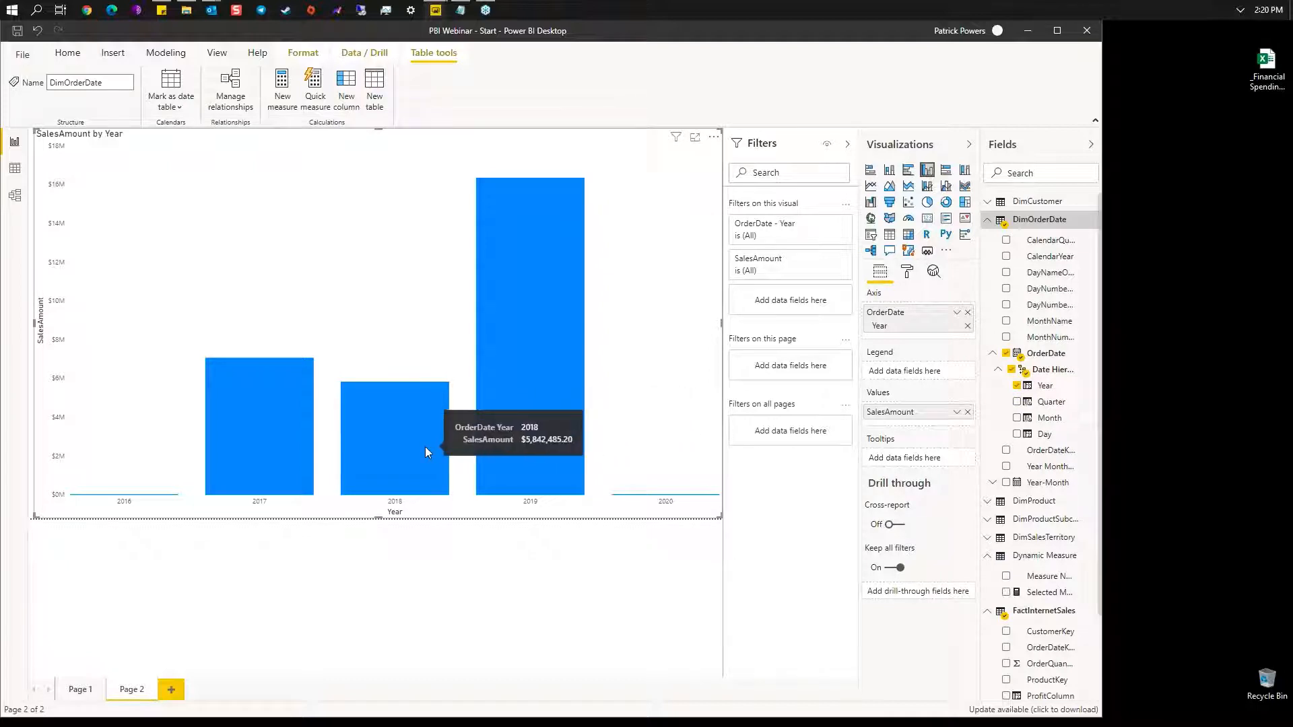
{"action": "mouse_move", "coordinate": [238, 434]}
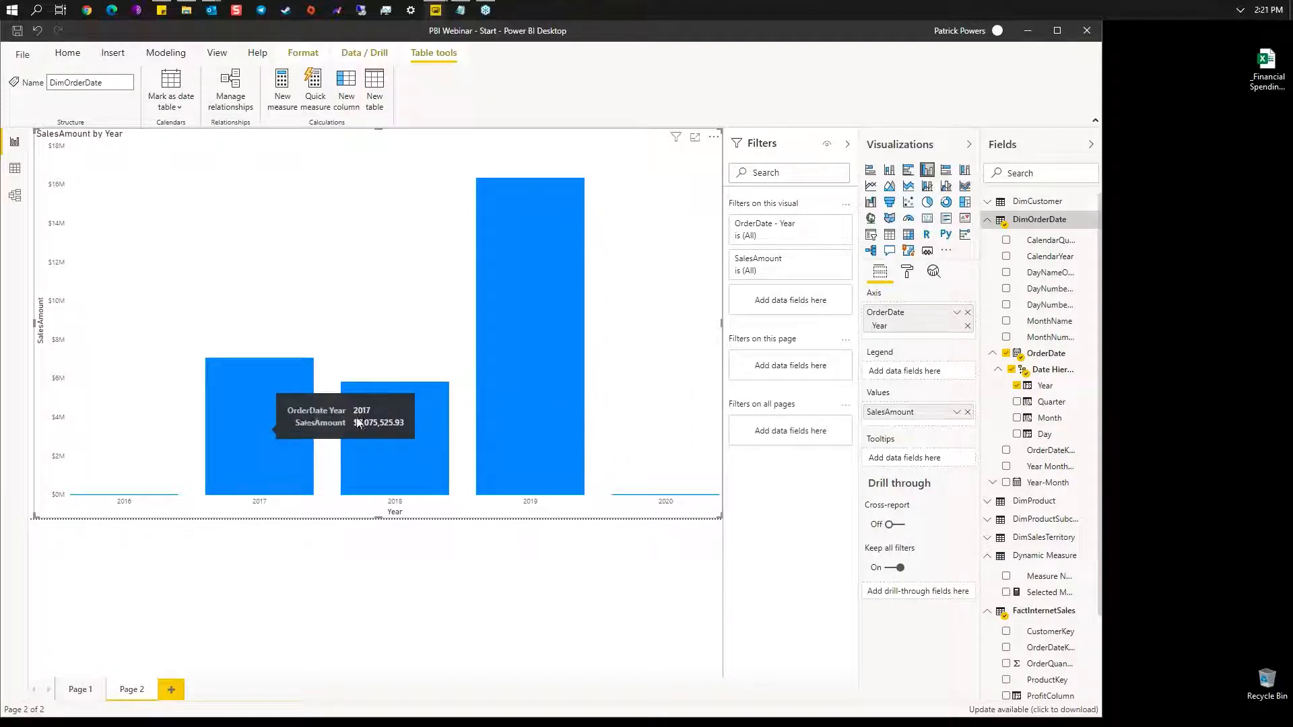
{"action": "mouse_move", "coordinate": [517, 340]}
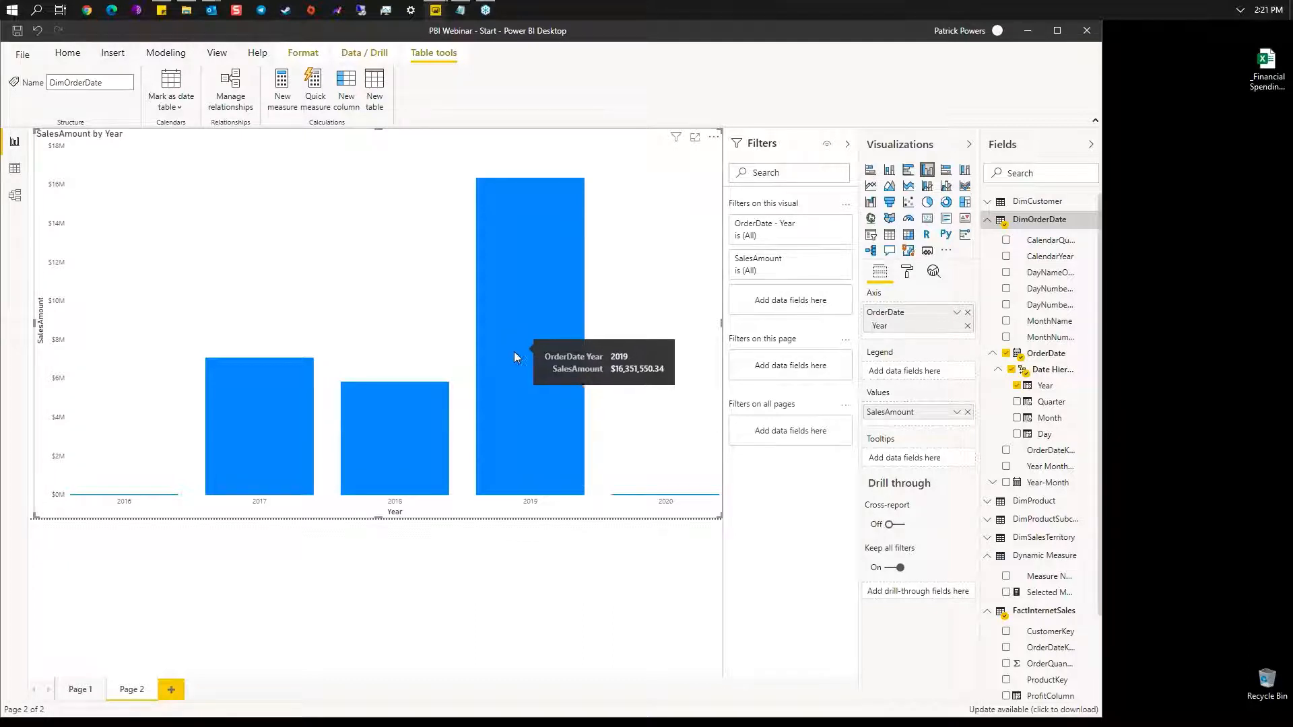
Step: Add a third report page and rename it Tooltip
{"action": "left_click", "coordinate": [171, 692]}
{"action": "right_click", "coordinate": [183, 689]}
{"action": "left_click", "coordinate": [226, 658]}
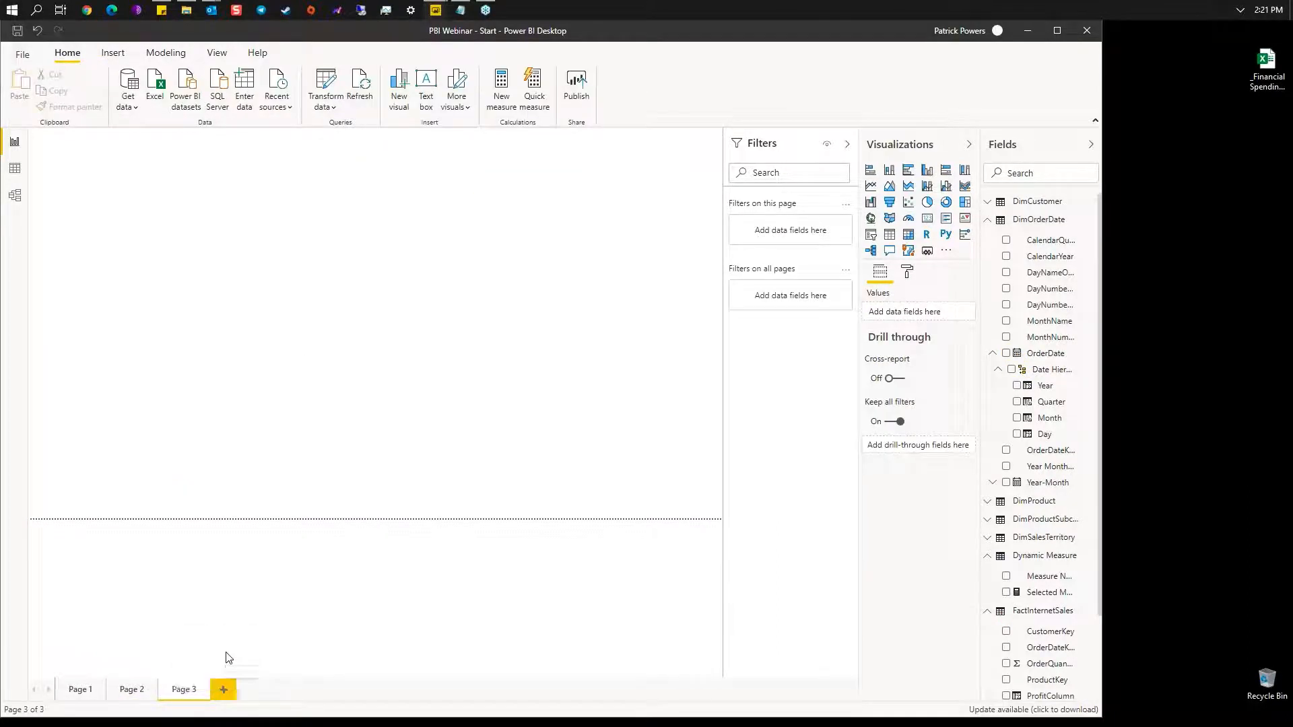
{"action": "type", "text": "Tooltip"}
{"action": "key", "text": "Return"}
Step: Set the Tooltip page's size type to Tooltip
{"action": "left_click", "coordinate": [909, 272]}
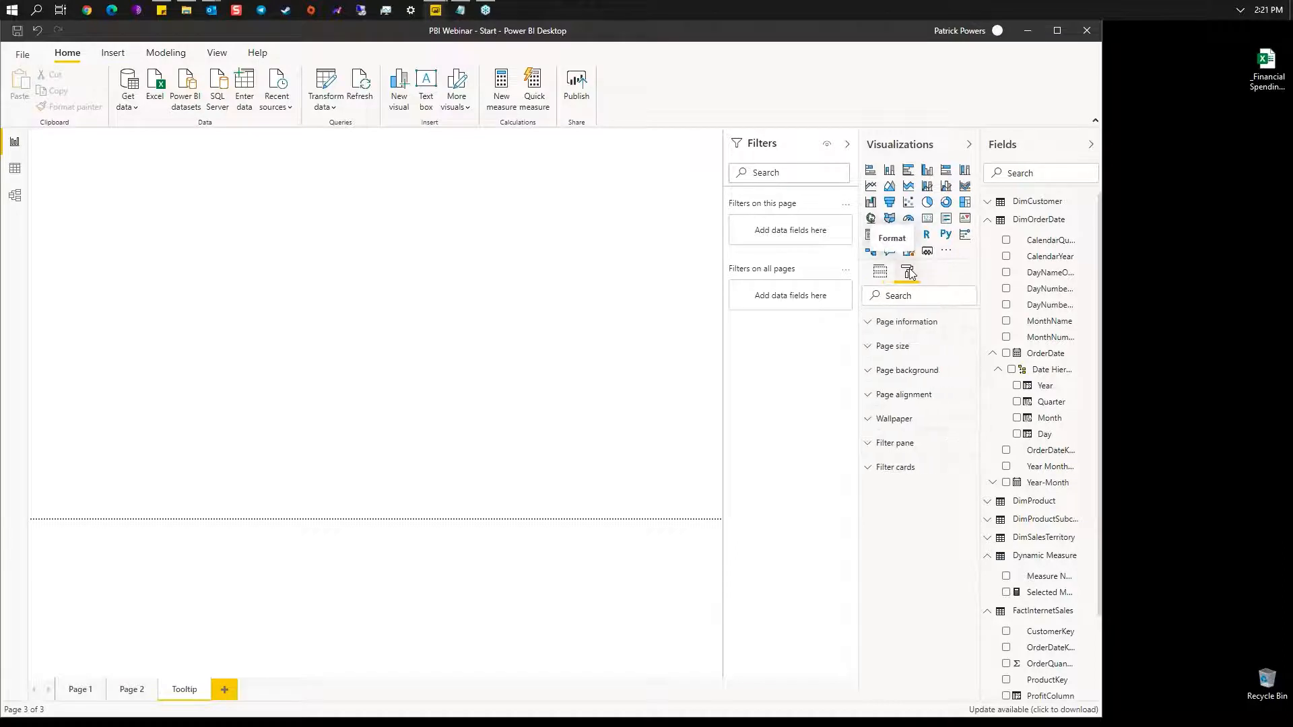
{"action": "left_click", "coordinate": [884, 346]}
{"action": "left_click", "coordinate": [904, 386]}
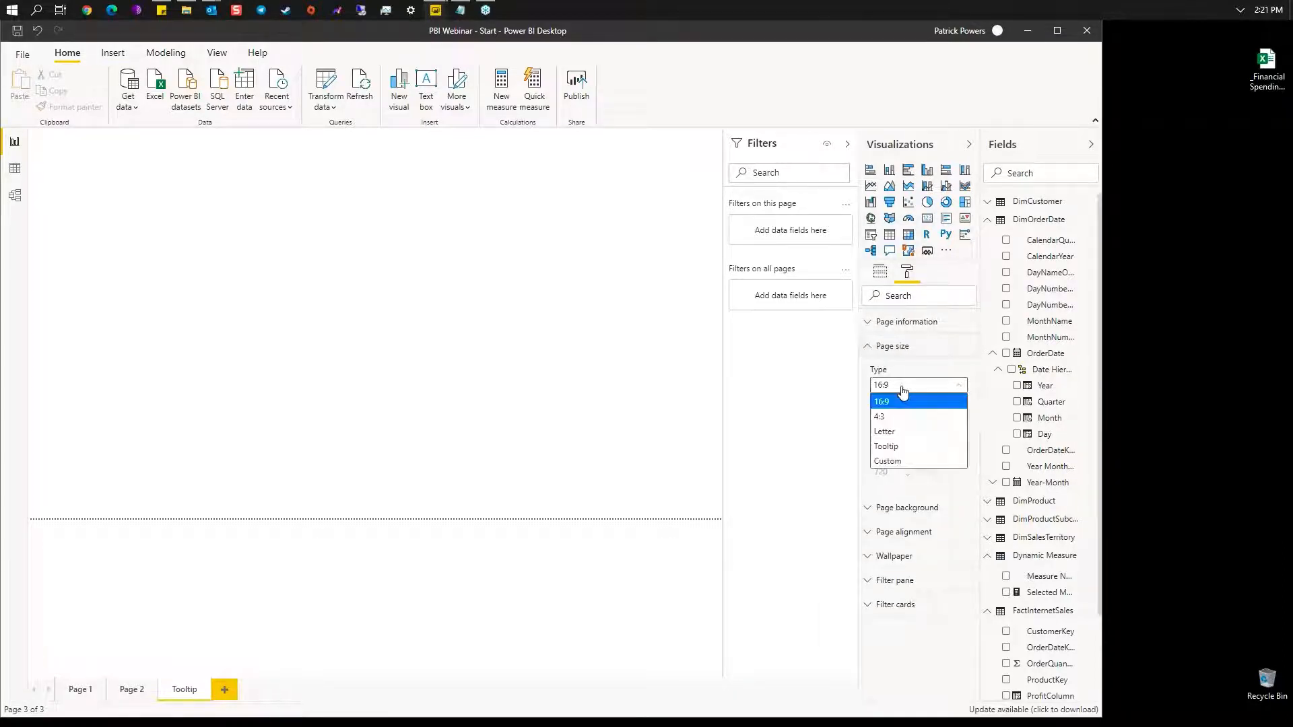
{"action": "left_click", "coordinate": [912, 446]}
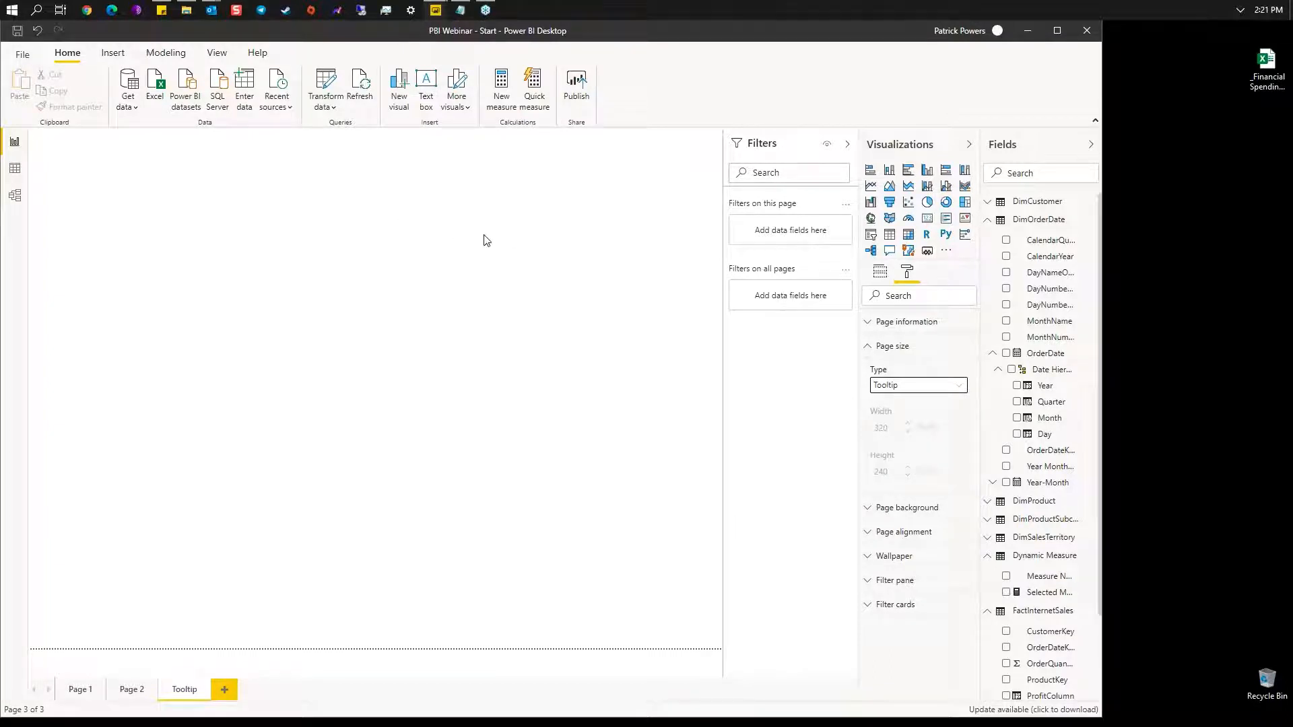
Step: Show the Tooltip page at its actual size
{"action": "left_click", "coordinate": [217, 52]}
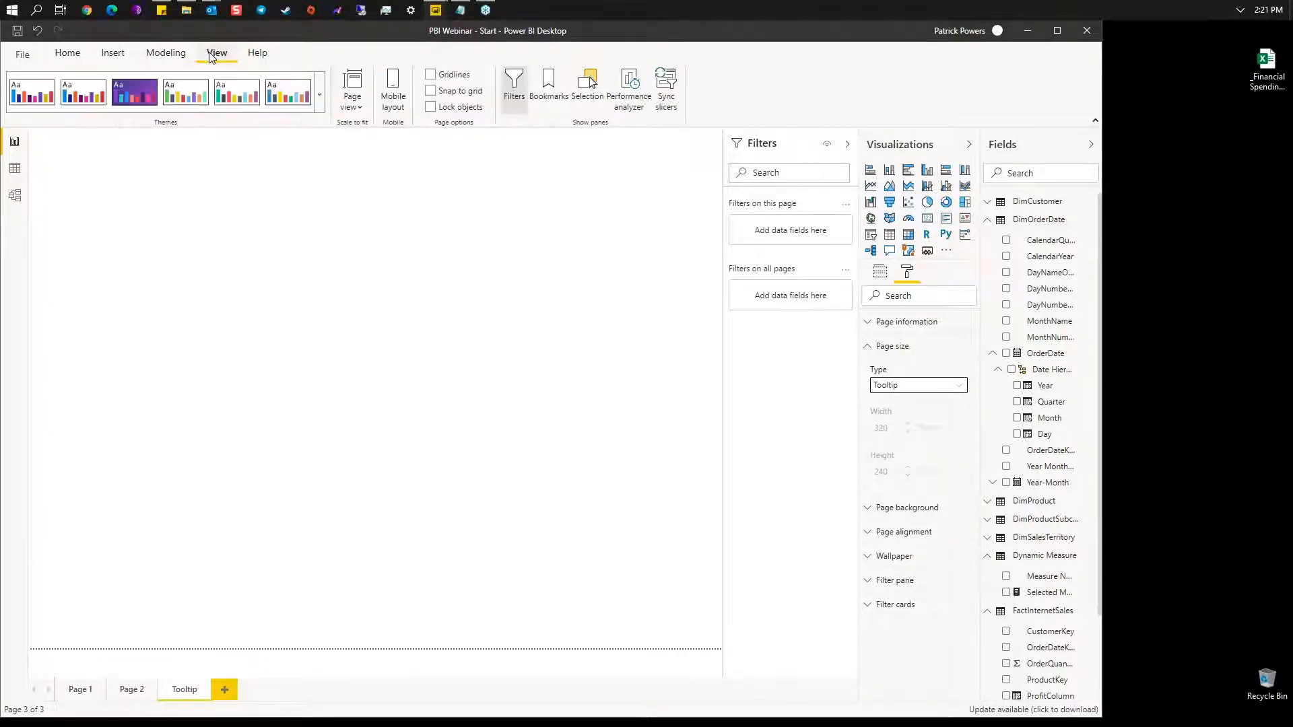
{"action": "left_click", "coordinate": [351, 100]}
{"action": "left_click", "coordinate": [382, 173]}
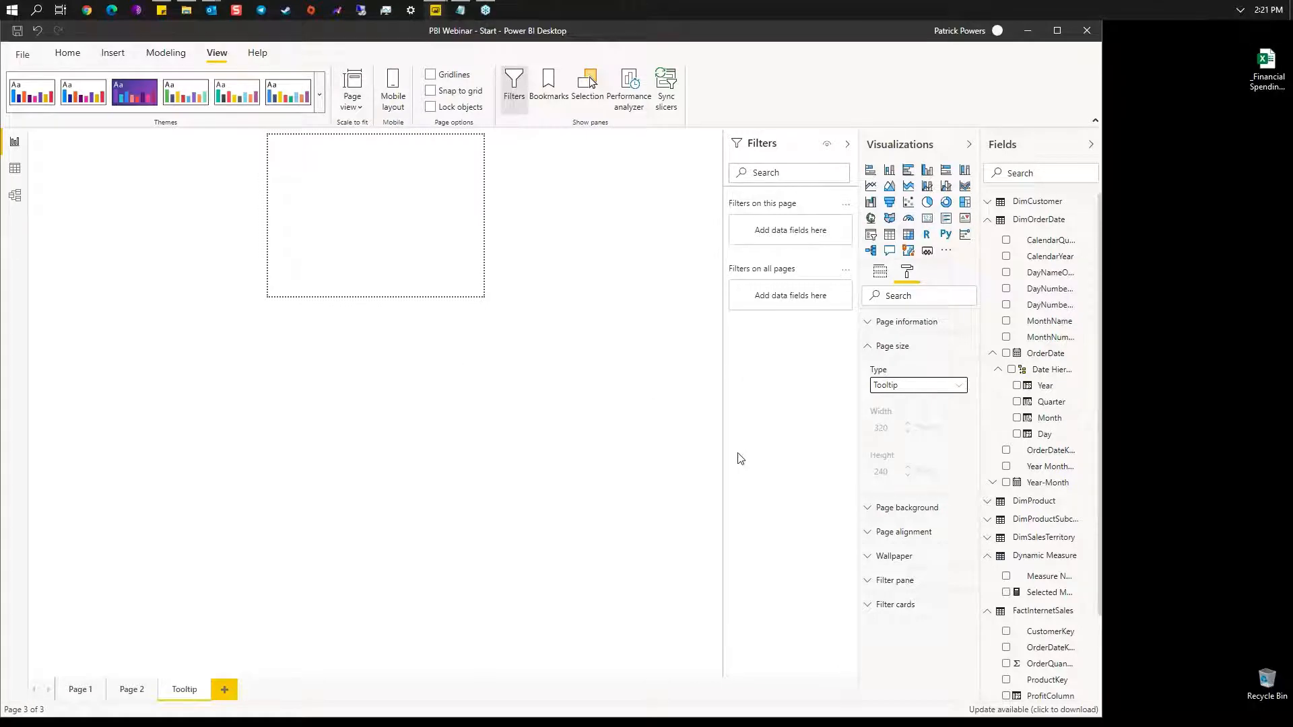
Step: Enable the Tooltip page to be used as a tooltip in its page information settings
{"action": "left_click", "coordinate": [872, 351]}
{"action": "left_click", "coordinate": [867, 325]}
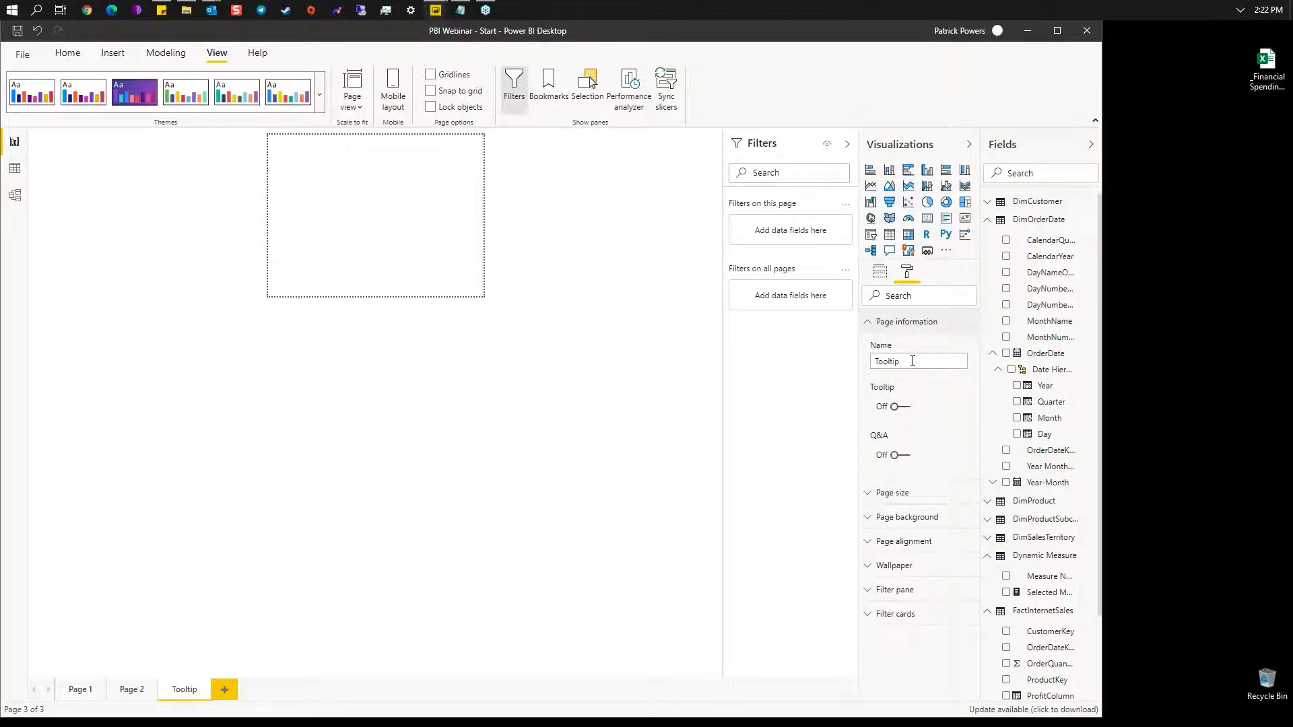
{"action": "left_click", "coordinate": [905, 412]}
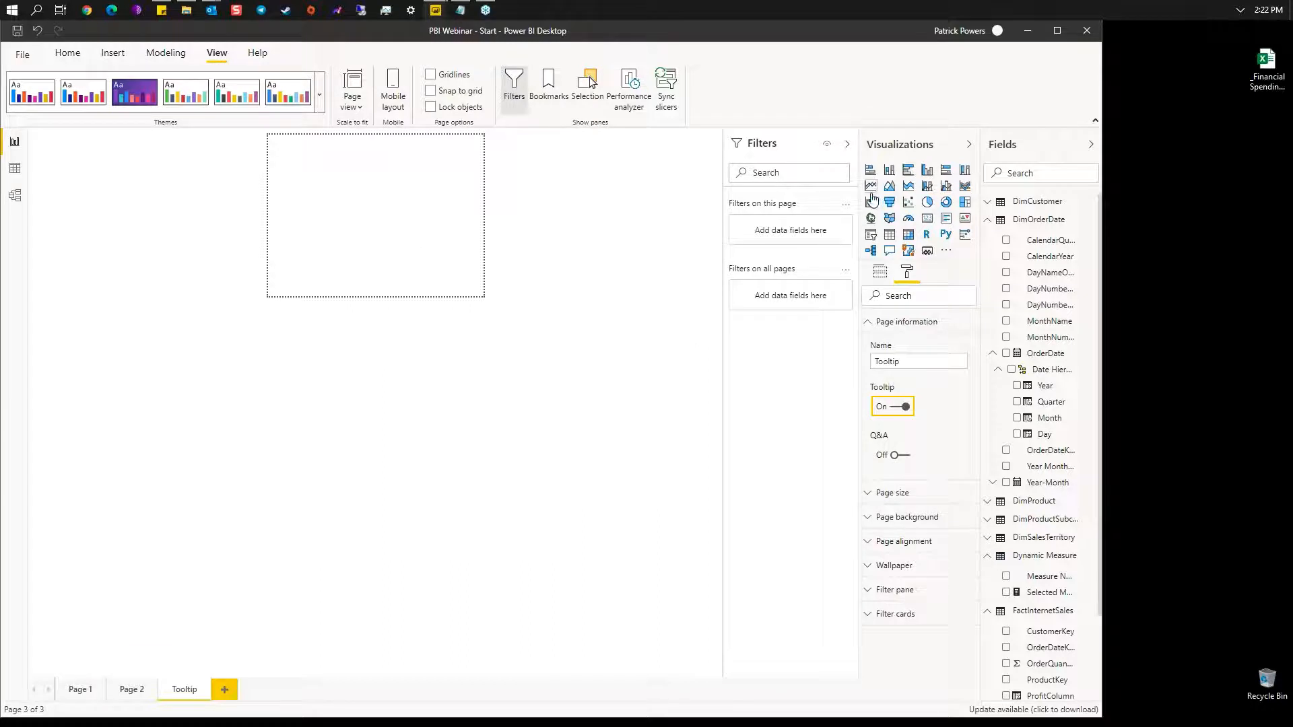
Step: Insert a pie chart on the Tooltip page and resize it to fill the whole page
{"action": "left_click", "coordinate": [929, 204]}
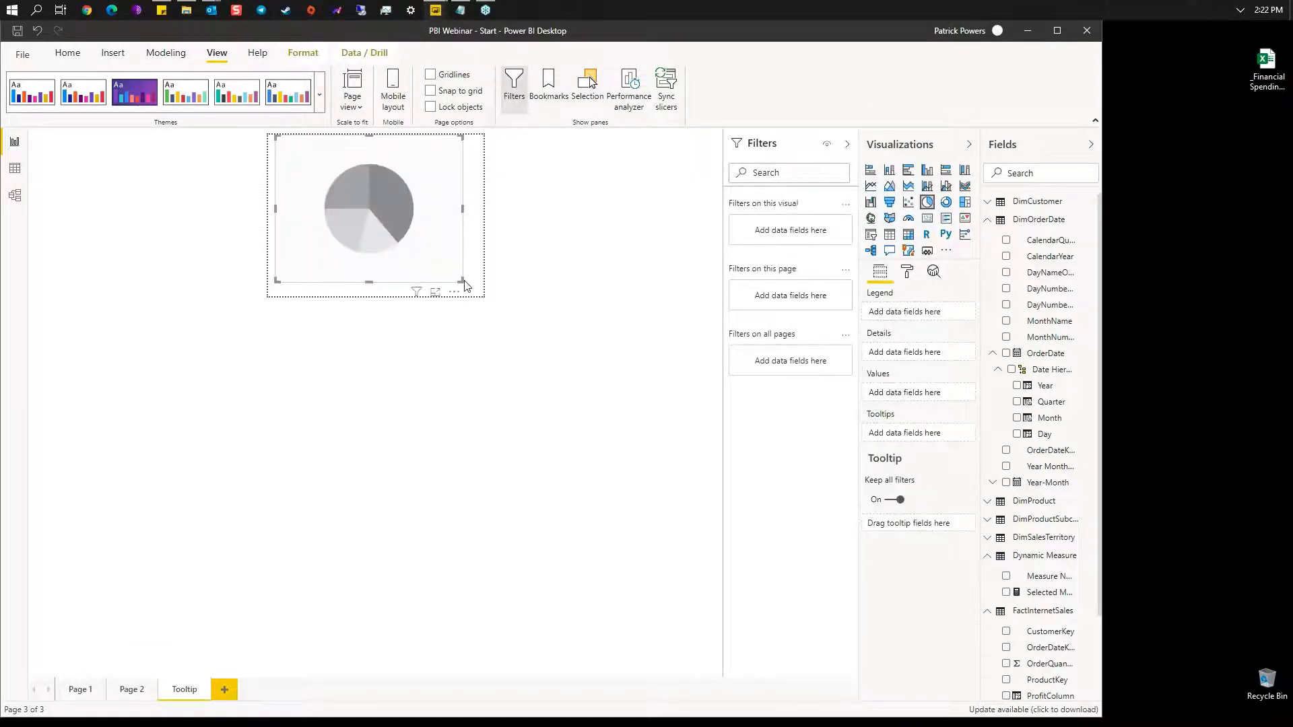
{"action": "left_click_drag", "start_coordinate": [462, 281], "coordinate": [523, 323]}
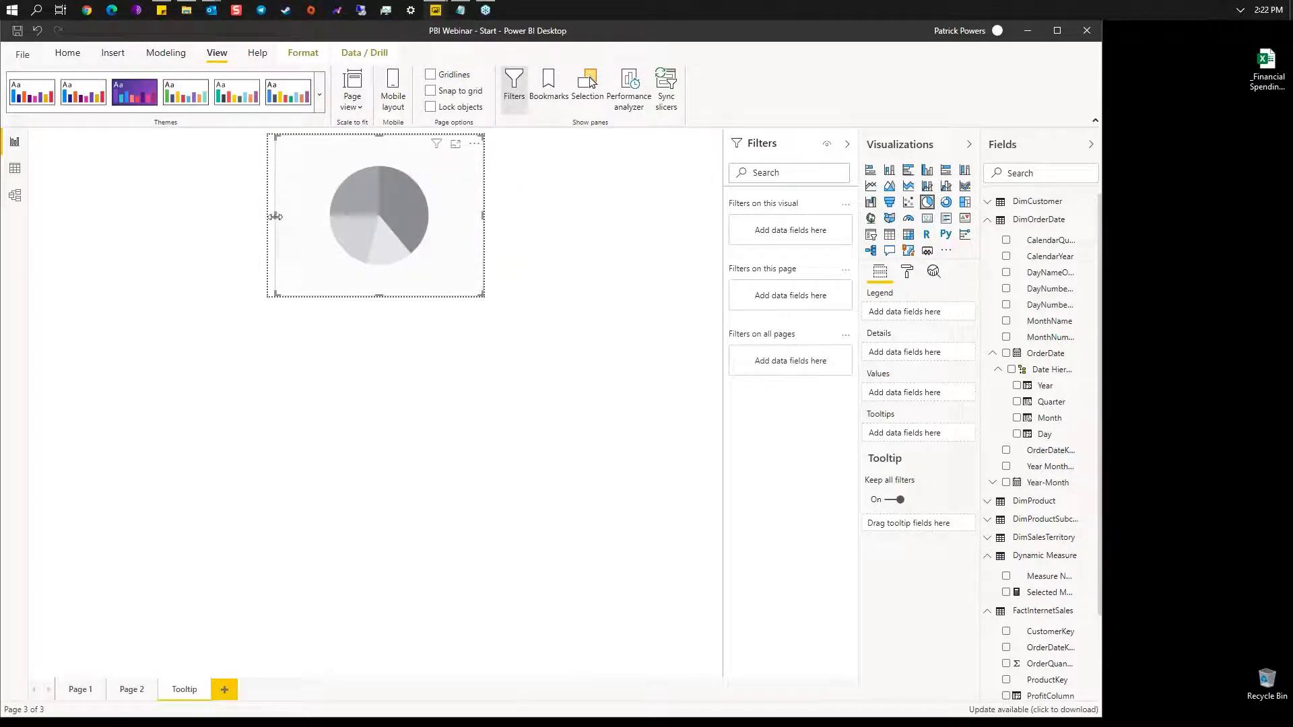
{"action": "left_click_drag", "start_coordinate": [275, 216], "coordinate": [247, 224]}
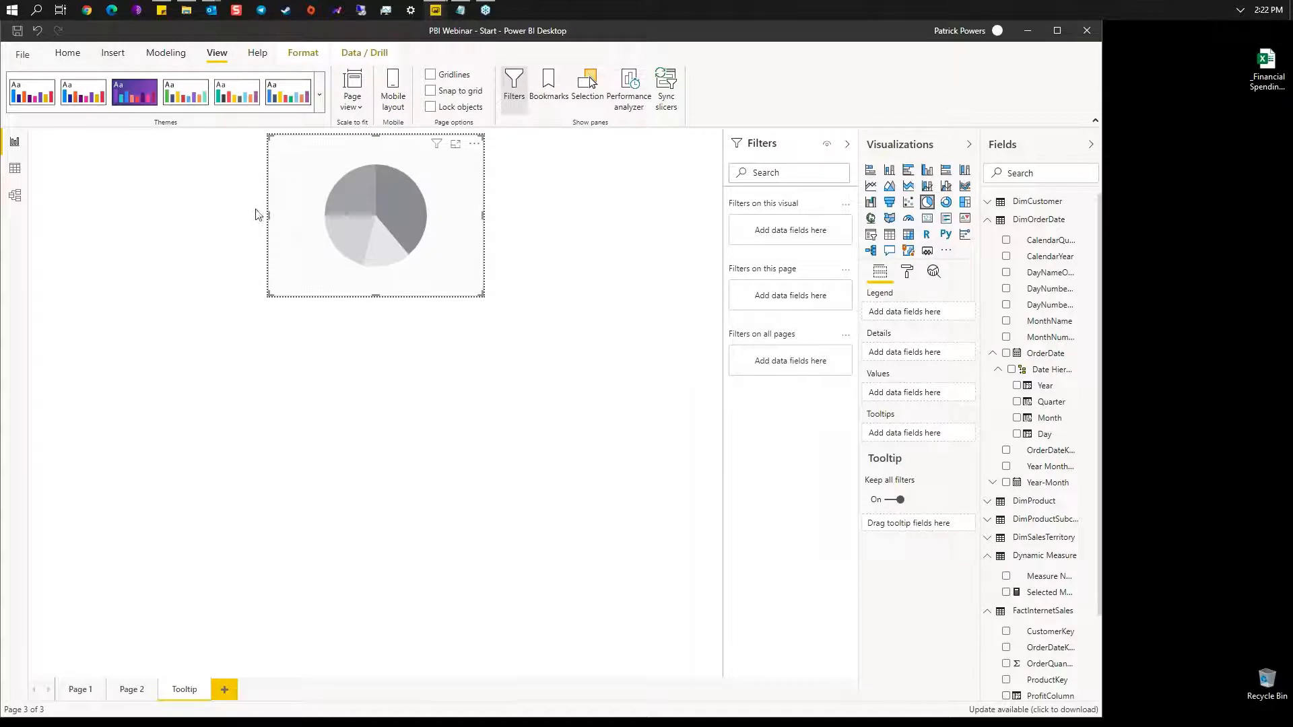
Step: Set the pie chart's legend to Country from DimCustomer and its values to SalesAmount from FactInternetSales
{"action": "left_click", "coordinate": [987, 219]}
{"action": "left_click", "coordinate": [987, 347]}
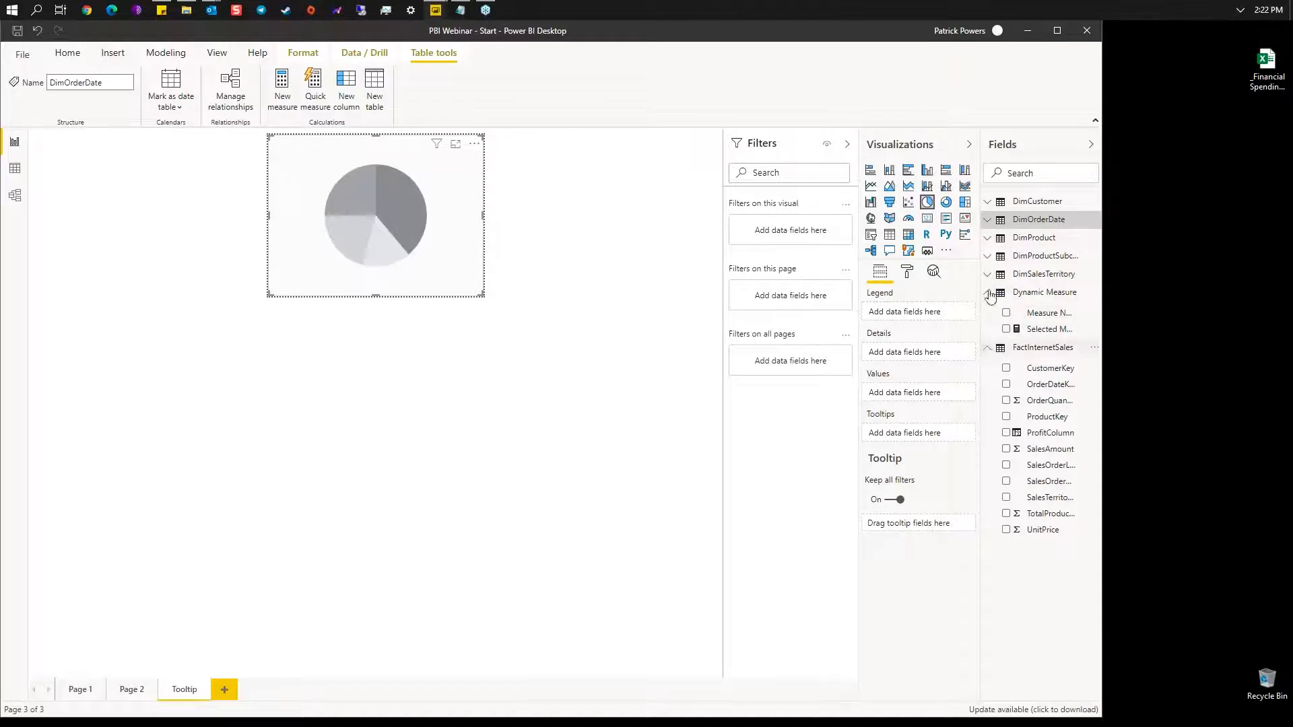
{"action": "left_click", "coordinate": [988, 293]}
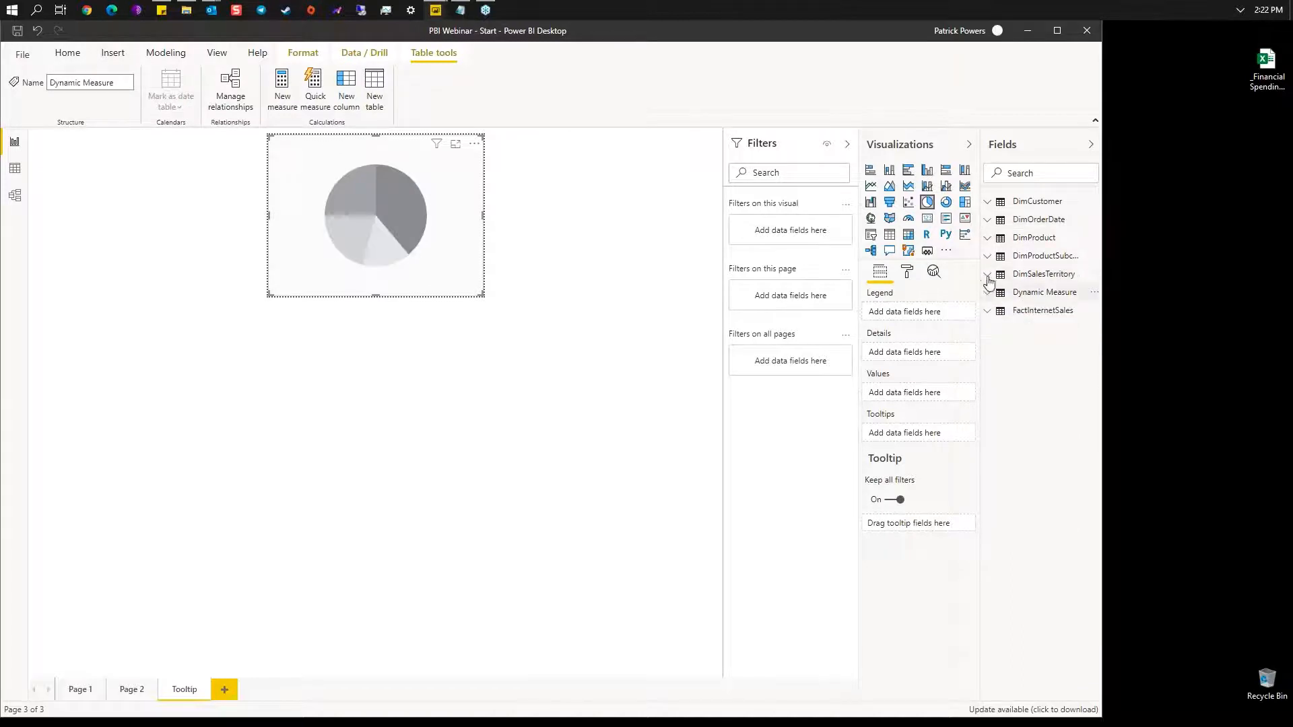
{"action": "left_click", "coordinate": [988, 201]}
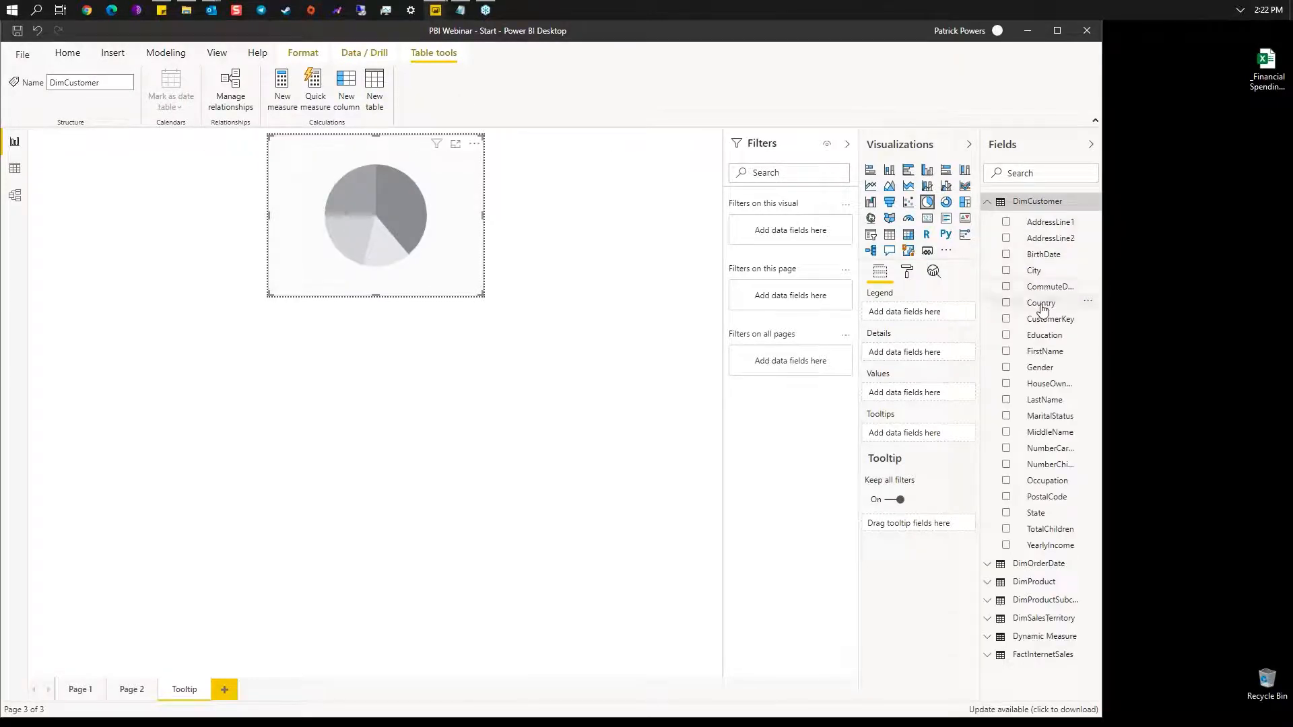
{"action": "left_click_drag", "start_coordinate": [1042, 309], "coordinate": [909, 312]}
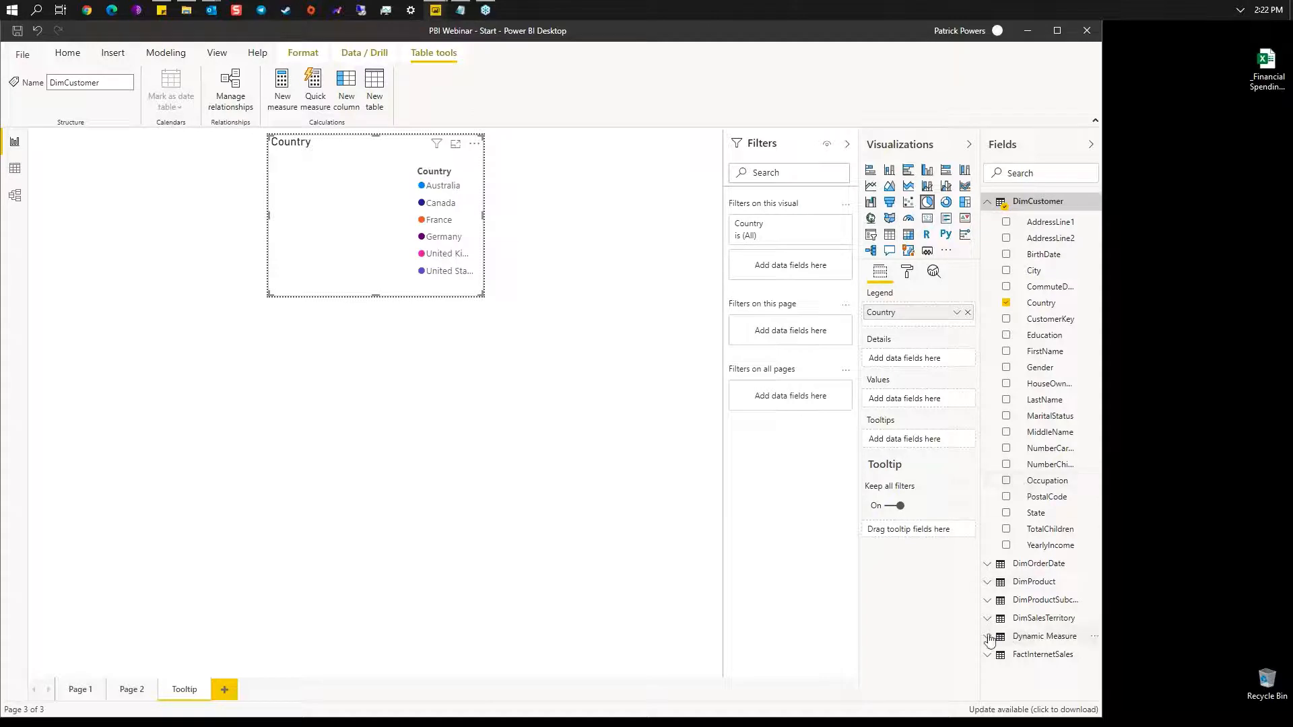
{"action": "left_click", "coordinate": [988, 655]}
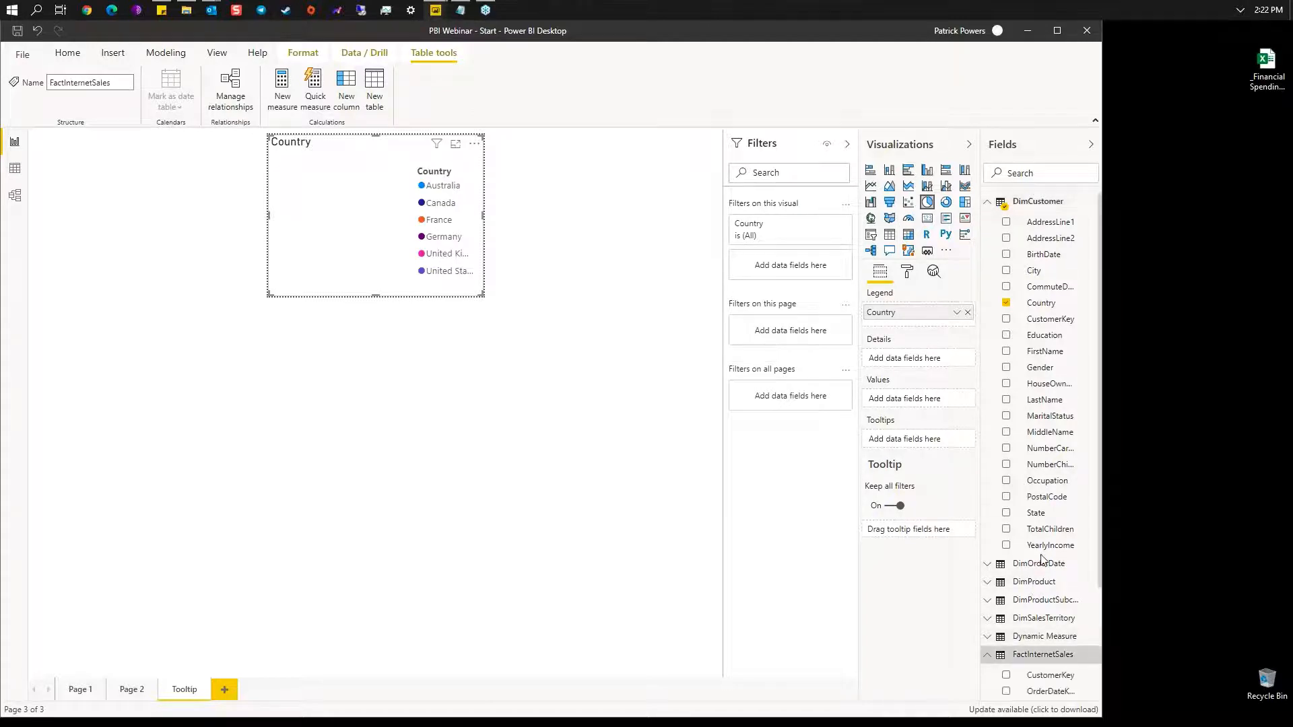
{"action": "scroll", "coordinate": [1041, 559], "scroll_direction": "down", "scroll_amount": 3}
{"action": "left_click_drag", "start_coordinate": [1033, 614], "coordinate": [907, 406]}
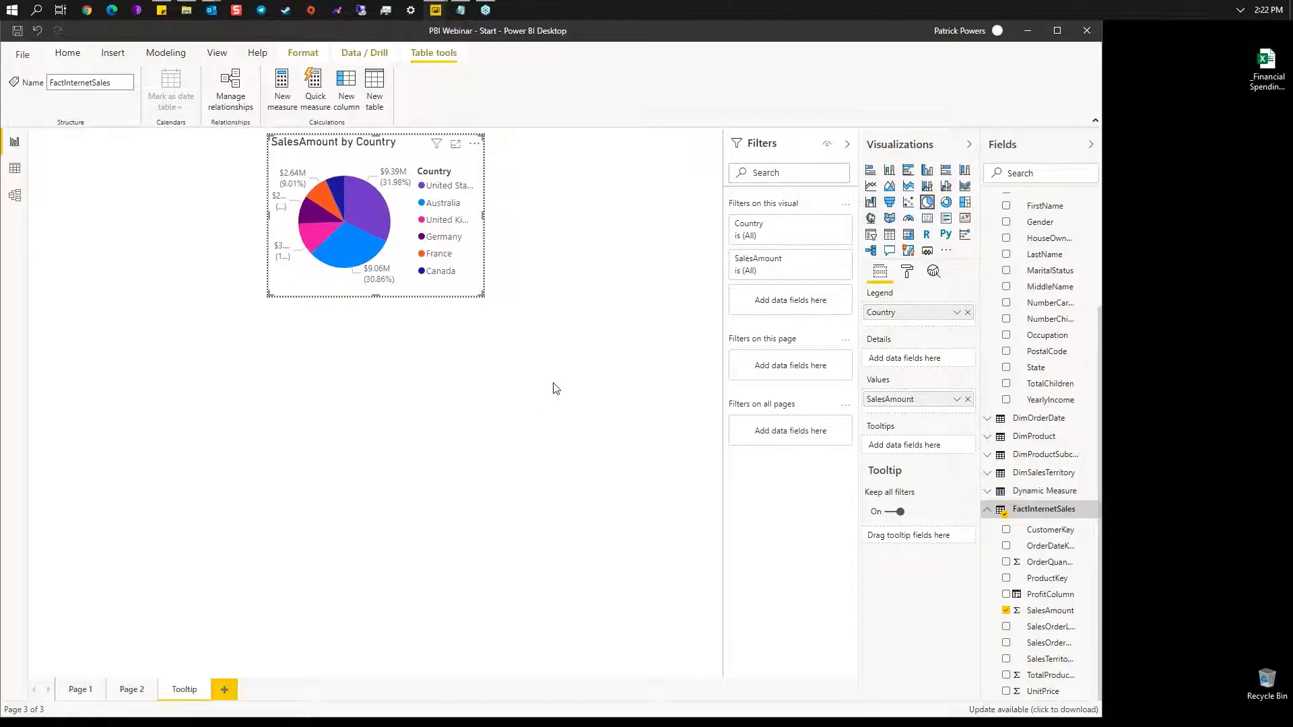
{"action": "left_click", "coordinate": [132, 689]}
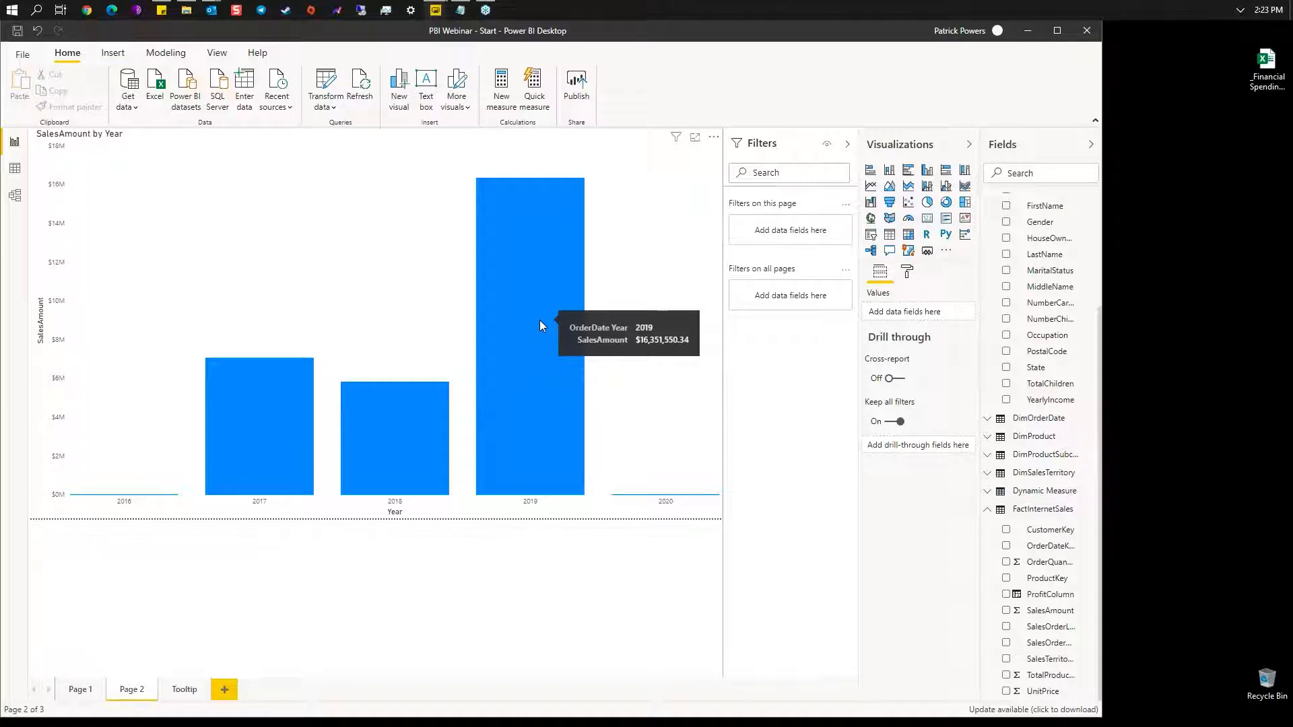
{"action": "left_click", "coordinate": [908, 273]}
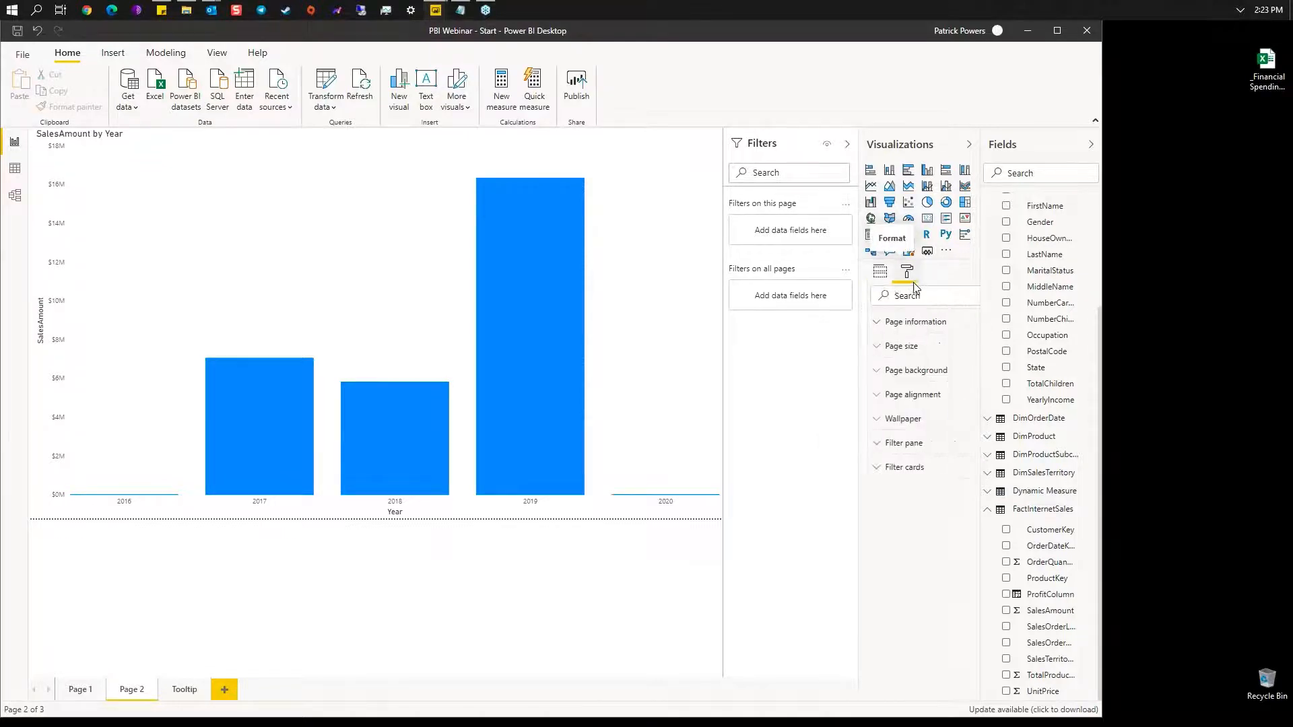
{"action": "left_click", "coordinate": [693, 367]}
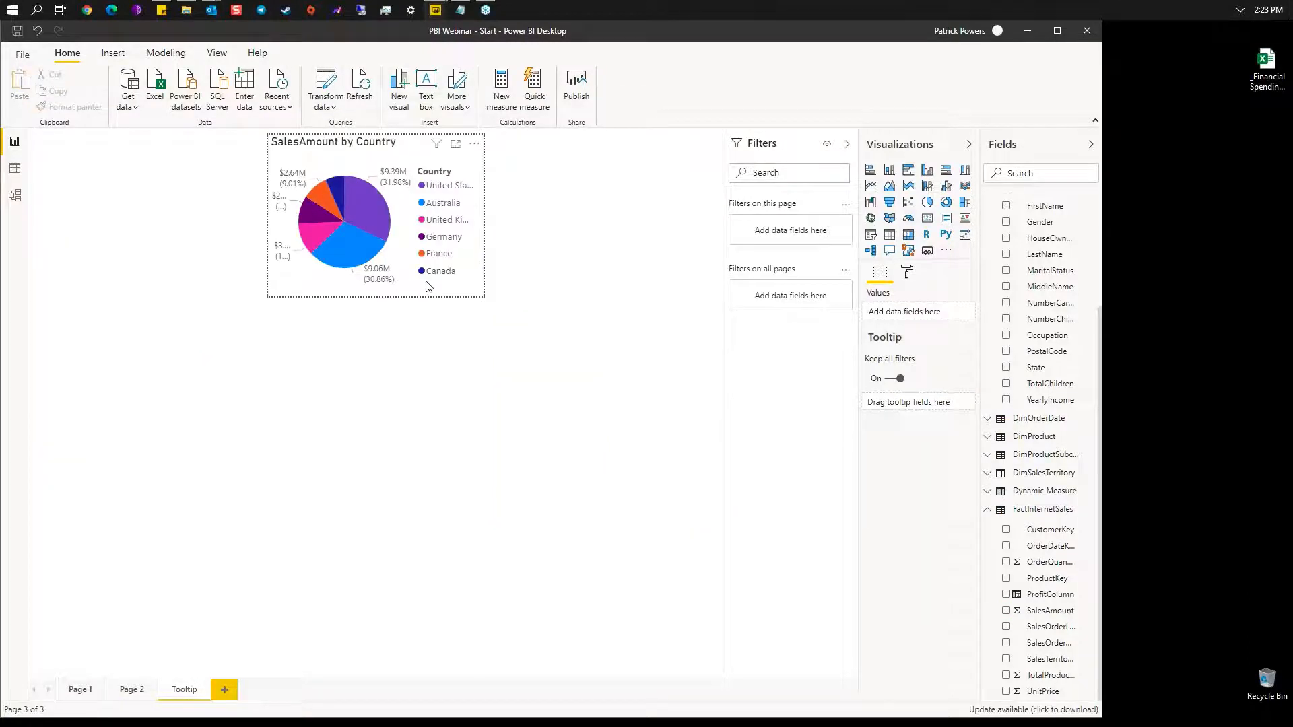
{"action": "left_click", "coordinate": [908, 273]}
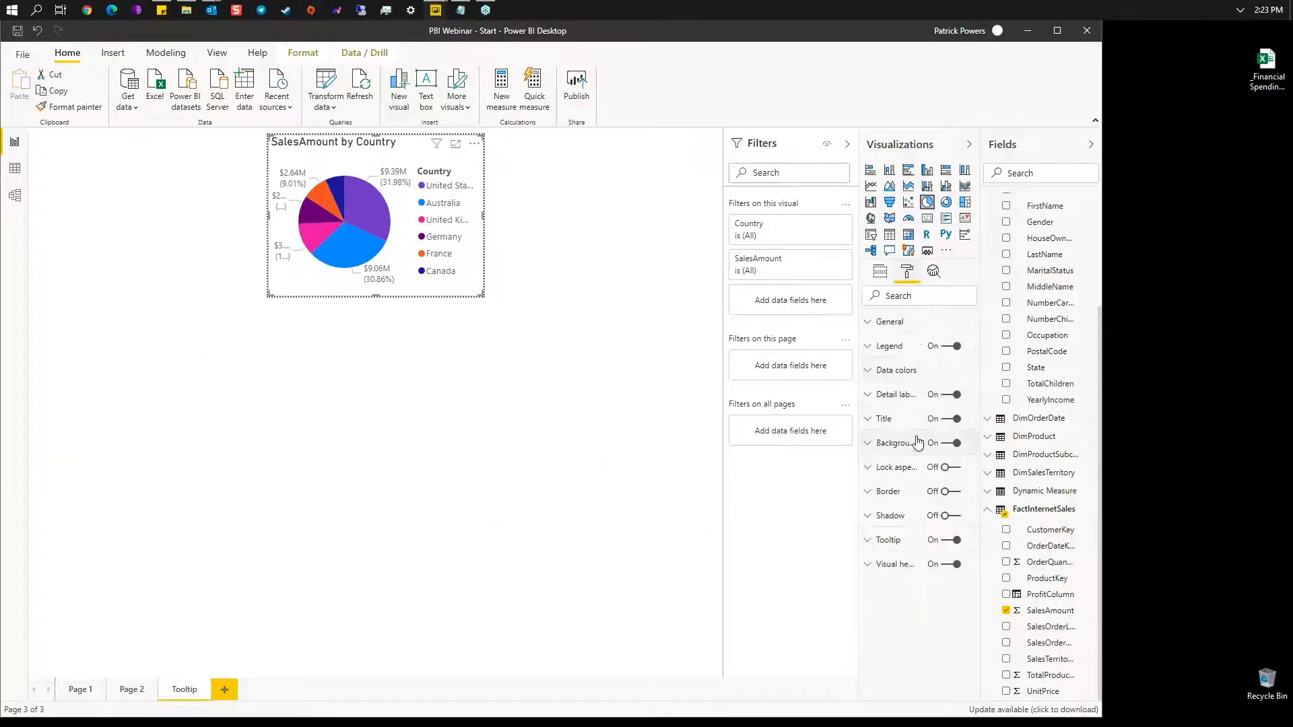
{"action": "left_click", "coordinate": [873, 541]}
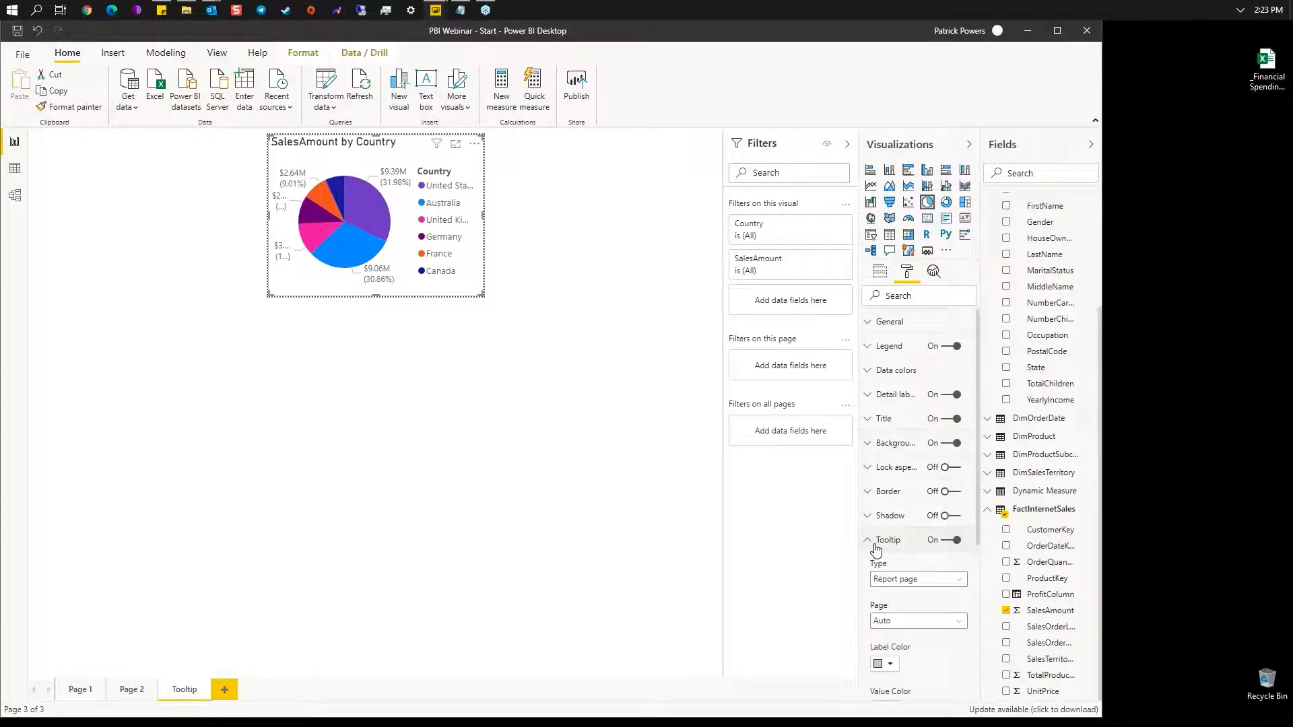
{"action": "left_click", "coordinate": [904, 580]}
{"action": "left_click", "coordinate": [908, 581]}
{"action": "left_click", "coordinate": [909, 580]}
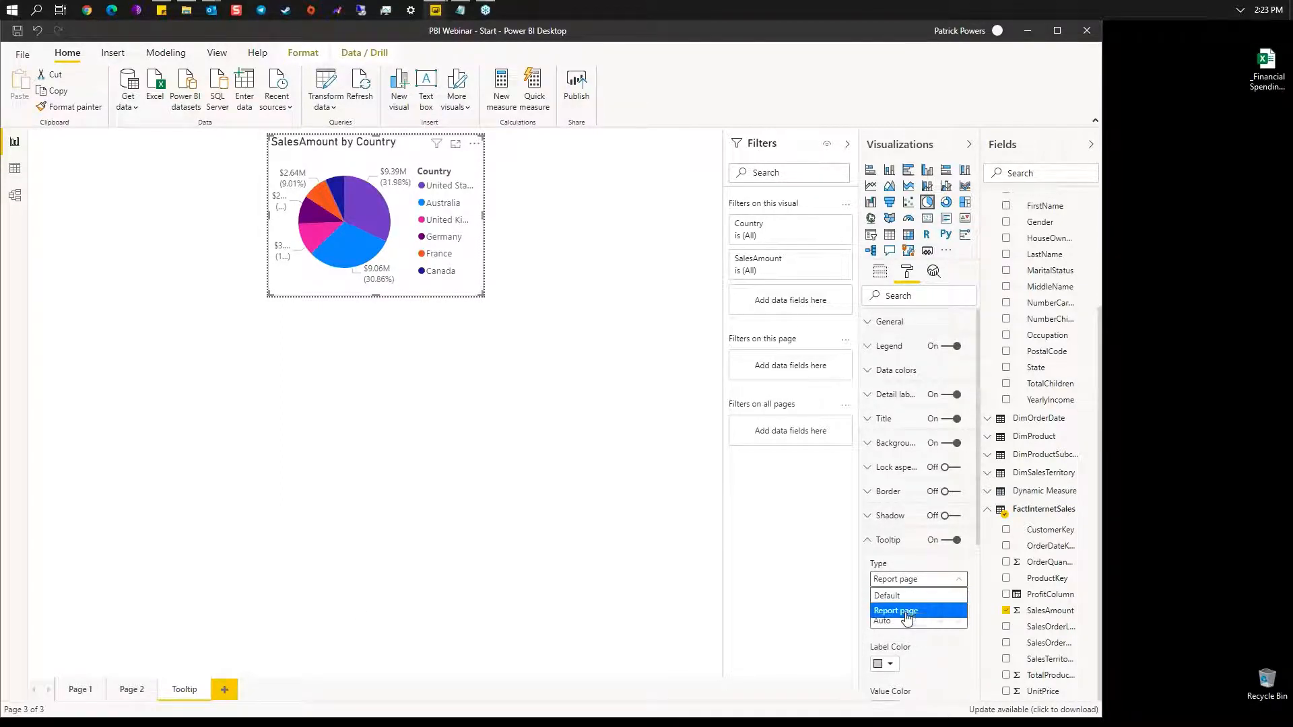
{"action": "left_click", "coordinate": [907, 616]}
{"action": "left_click", "coordinate": [907, 622]}
{"action": "left_click", "coordinate": [915, 638]}
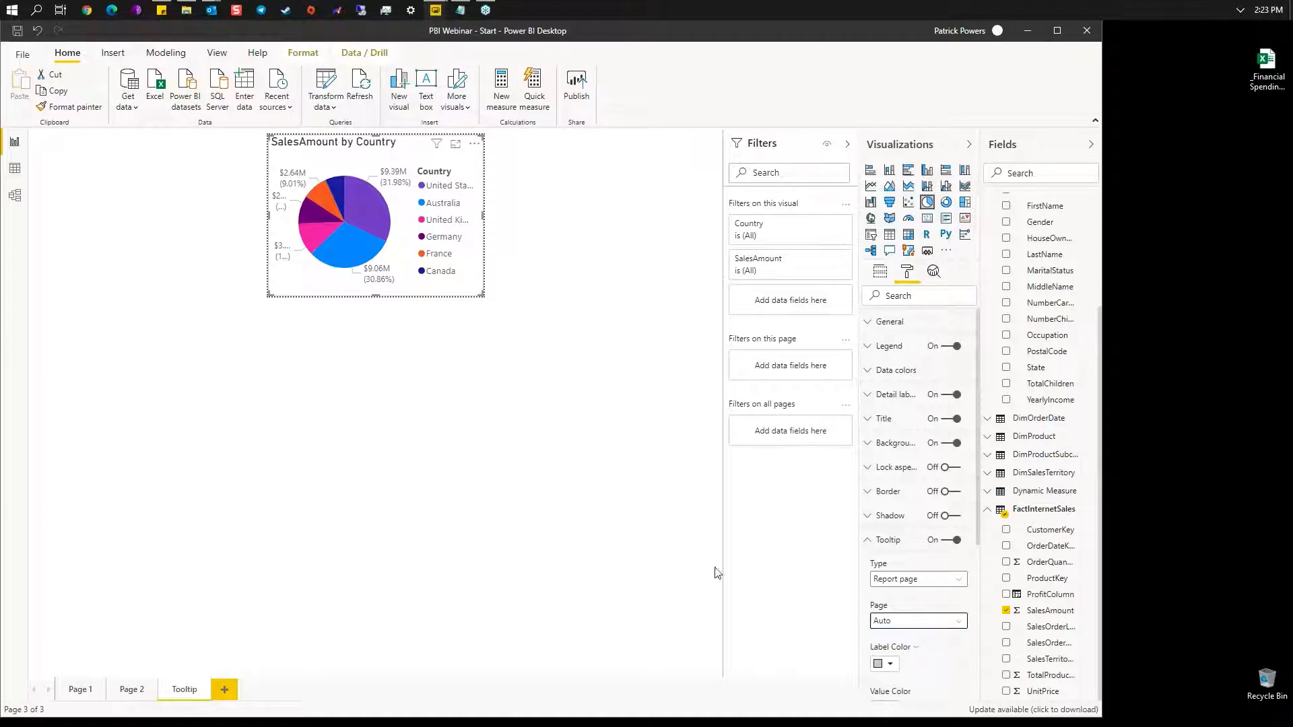
Step: Set the report page tooltip of the SalesAmount by Year column chart on Page 2 to the Tooltip page
{"action": "left_click", "coordinate": [133, 690]}
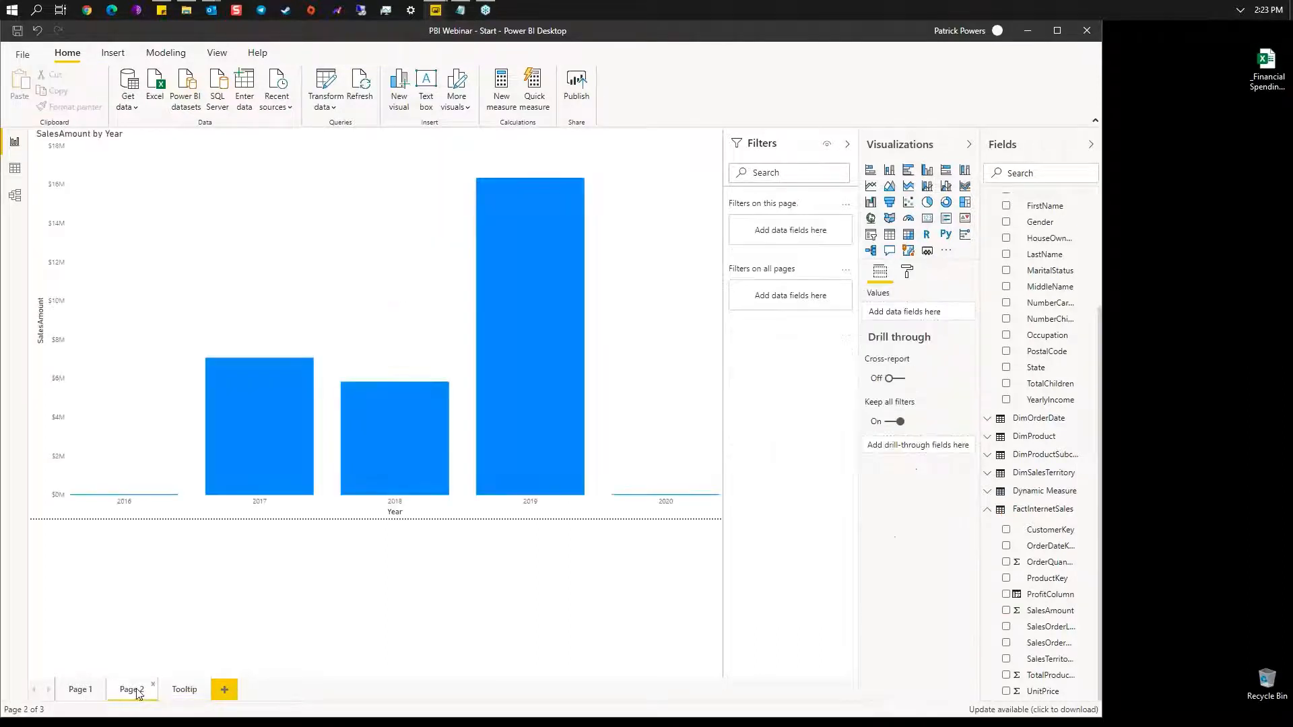
{"action": "left_click", "coordinate": [251, 169]}
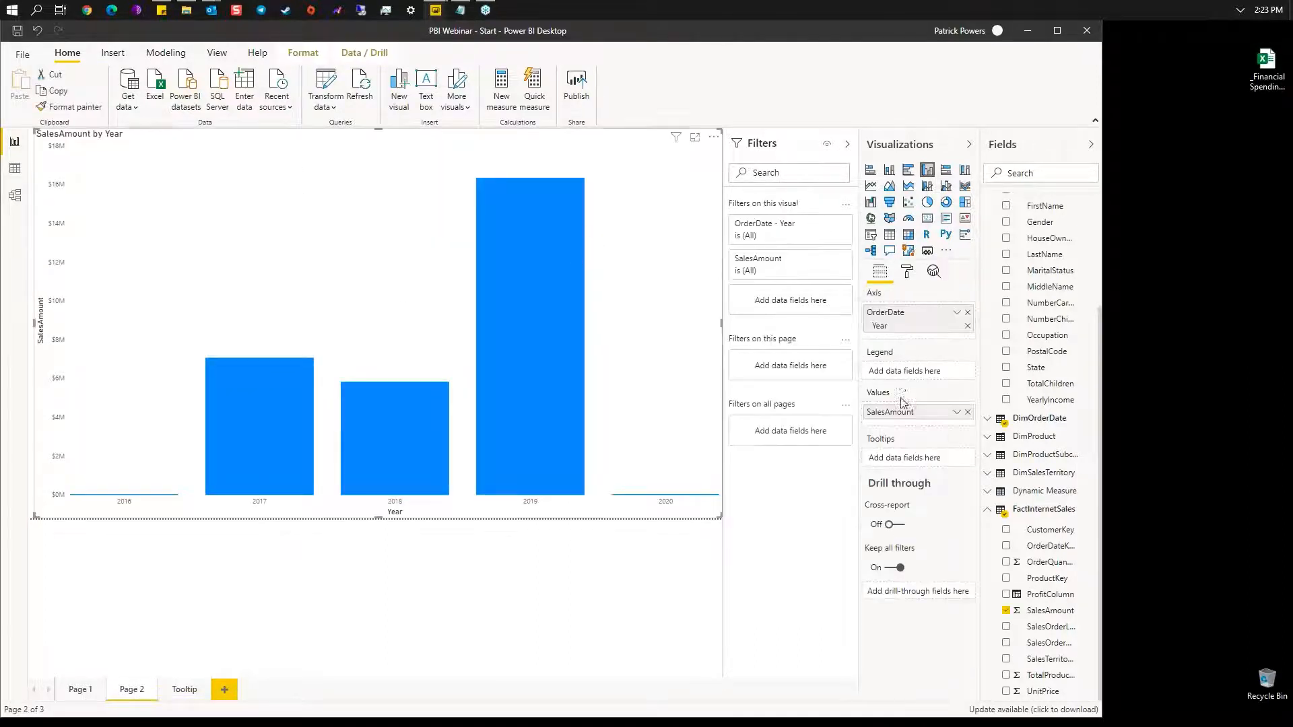
{"action": "left_click", "coordinate": [907, 271]}
{"action": "left_click", "coordinate": [889, 587]}
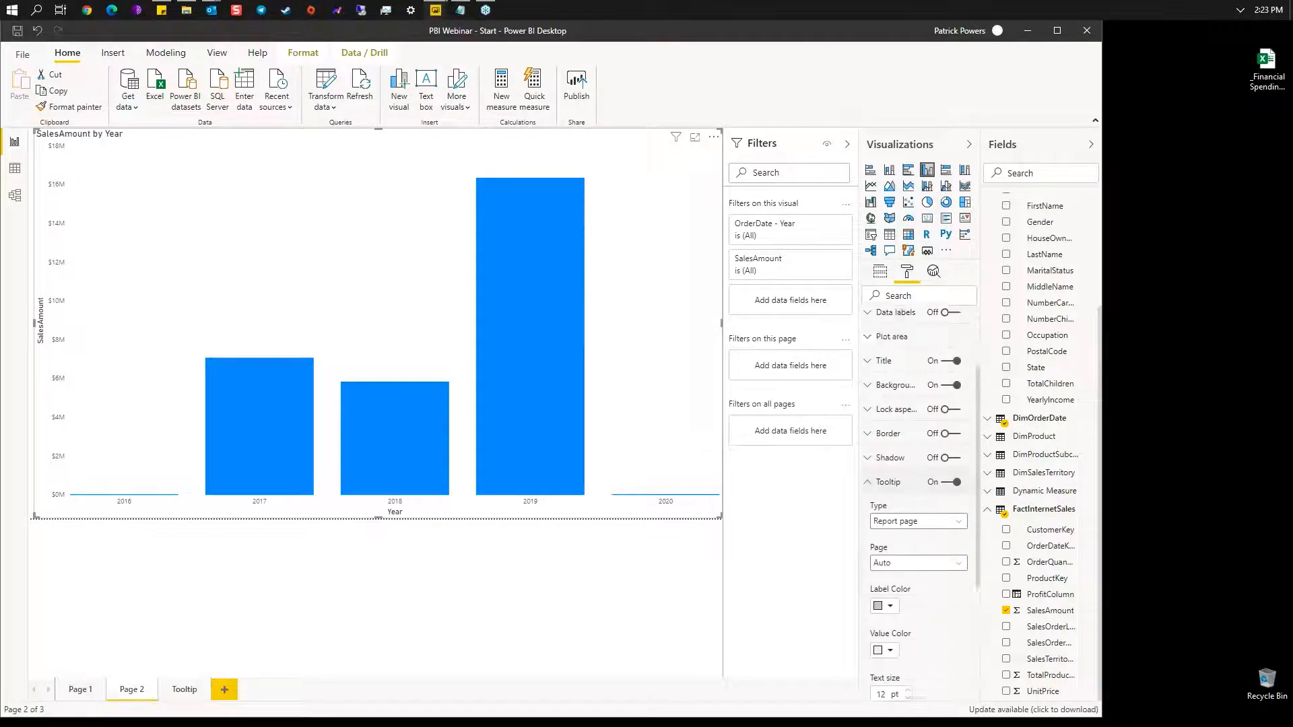
{"action": "left_click", "coordinate": [916, 534]}
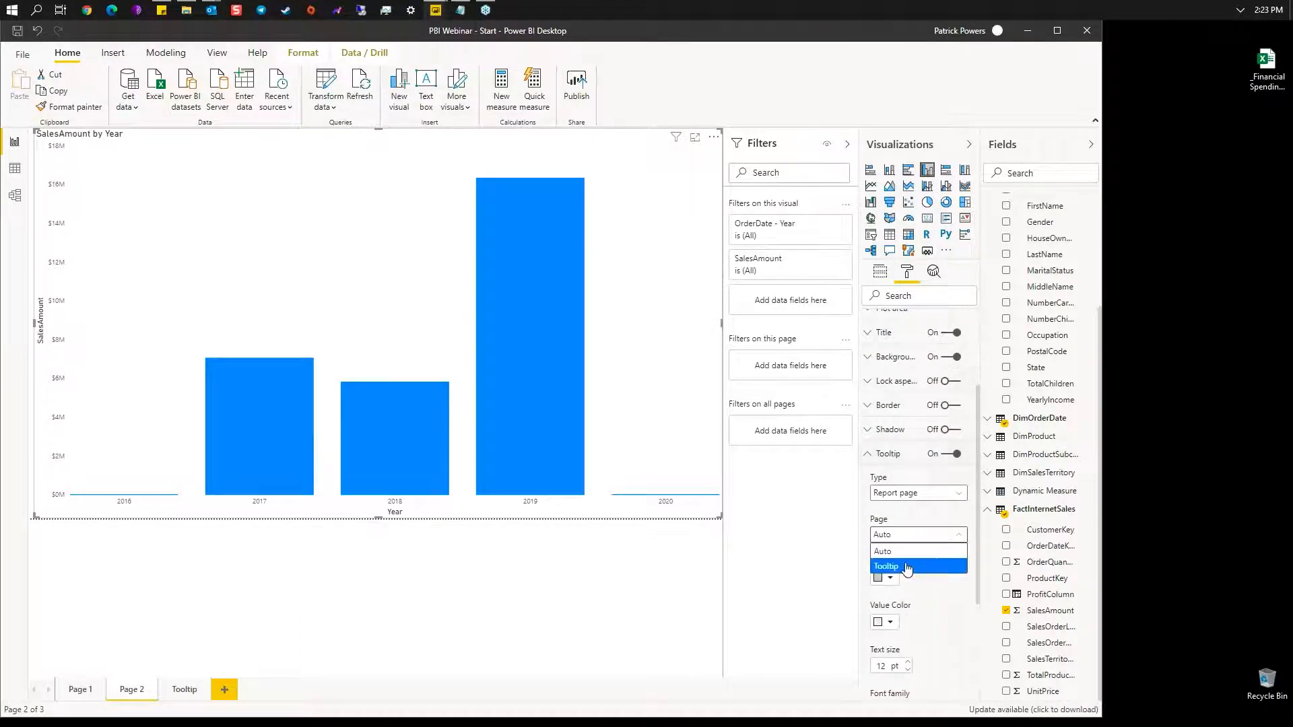
{"action": "left_click", "coordinate": [908, 567]}
Step: Examine the custom country breakdown tooltip on the individual year columns of the chart
{"action": "mouse_move", "coordinate": [489, 321]}
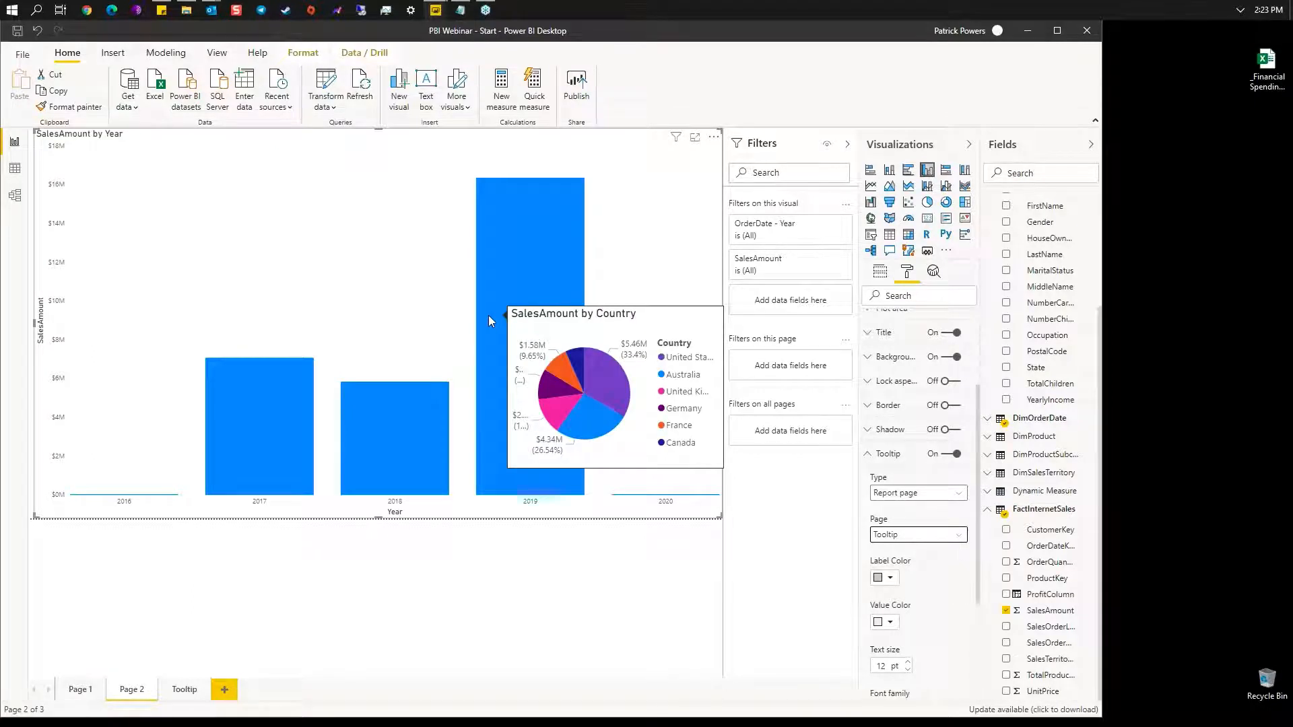
{"action": "mouse_move", "coordinate": [422, 422]}
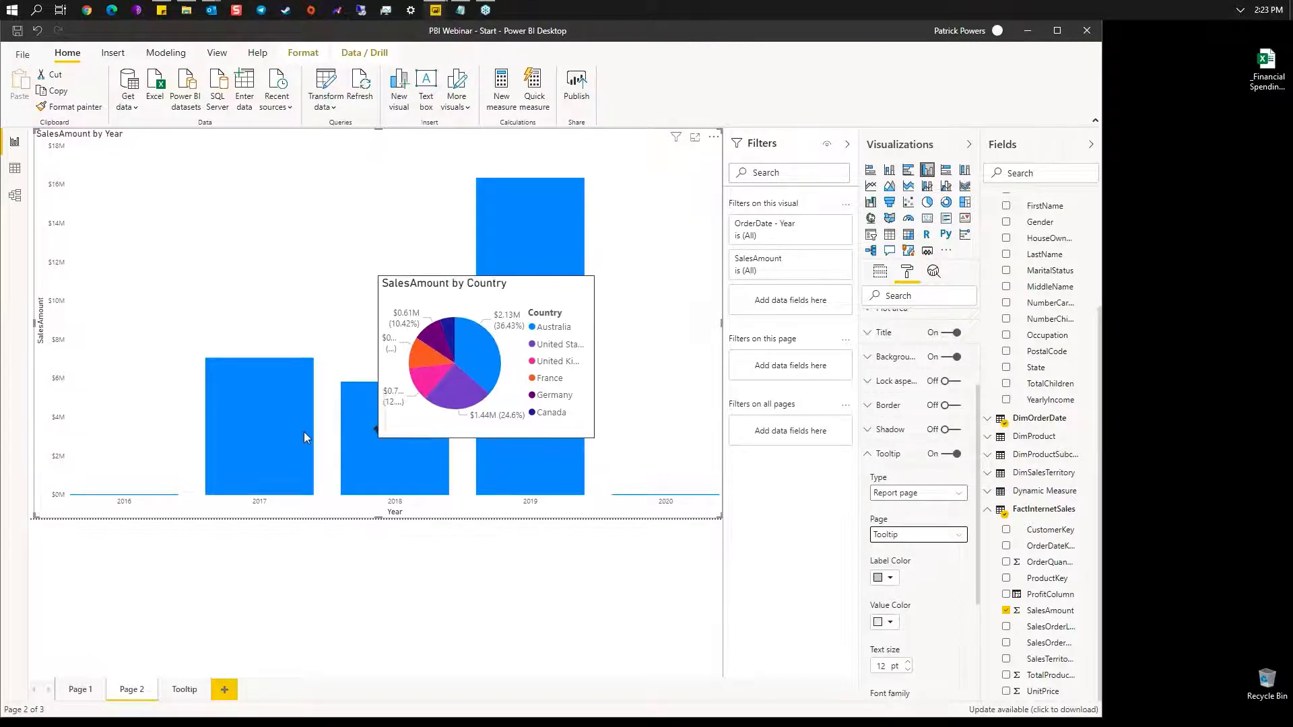
{"action": "mouse_move", "coordinate": [294, 432]}
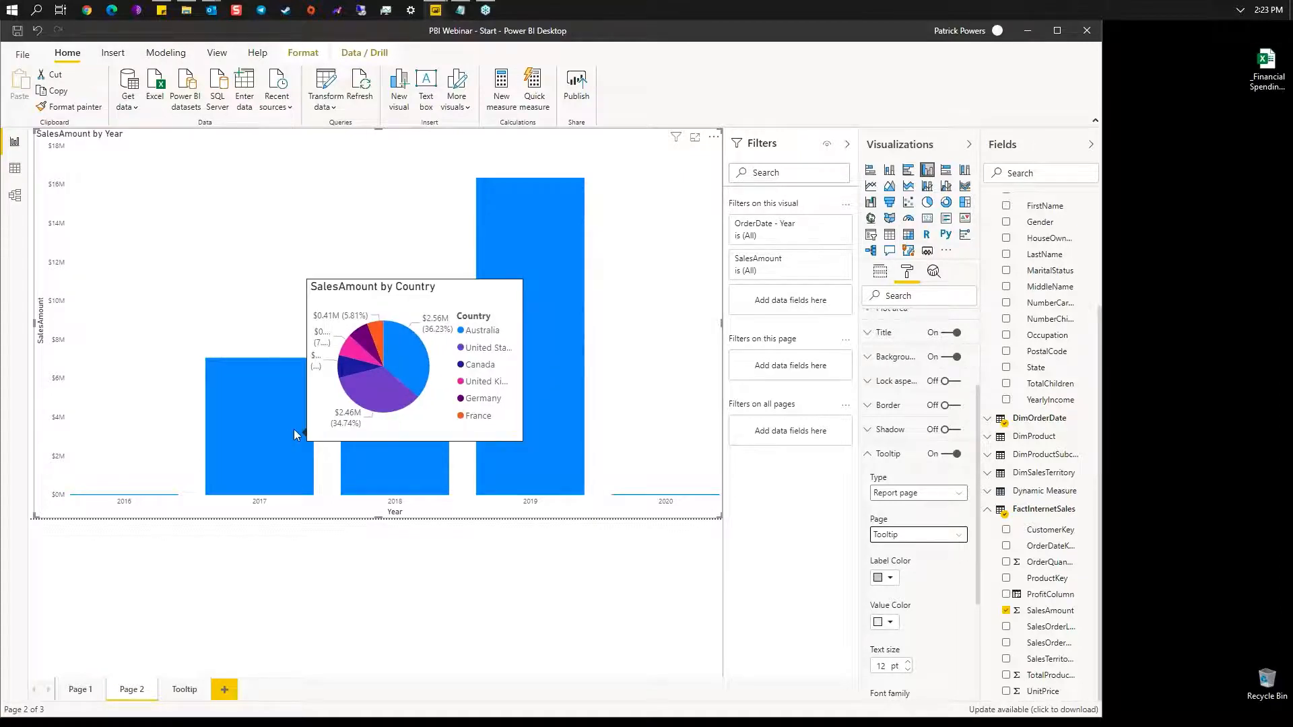
{"action": "mouse_move", "coordinate": [556, 221]}
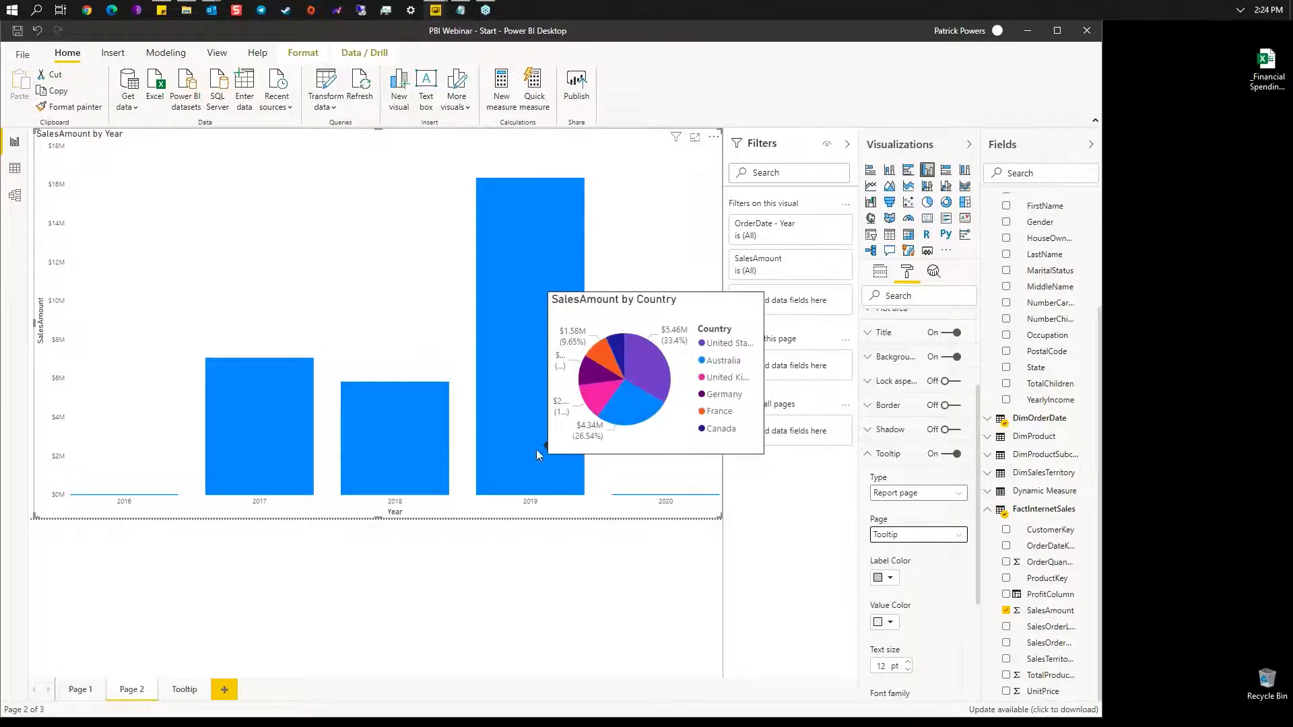
{"action": "mouse_move", "coordinate": [661, 503]}
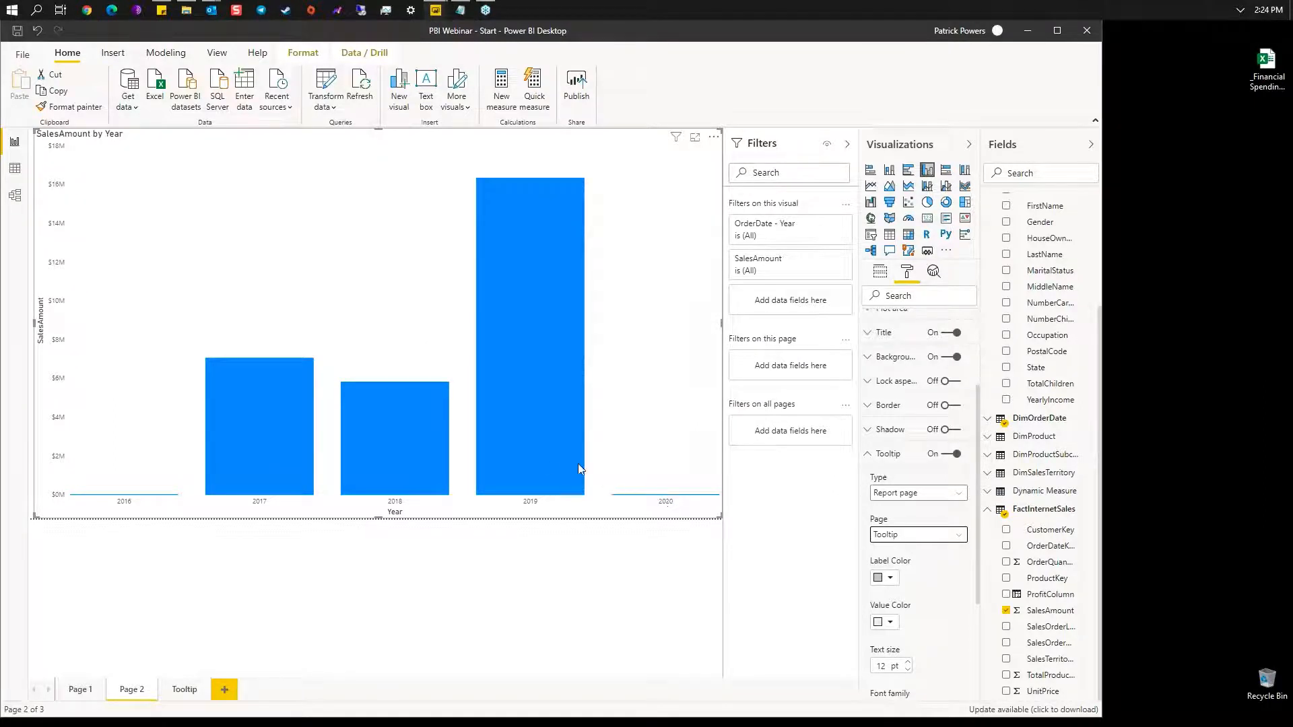
{"action": "mouse_move", "coordinate": [427, 449]}
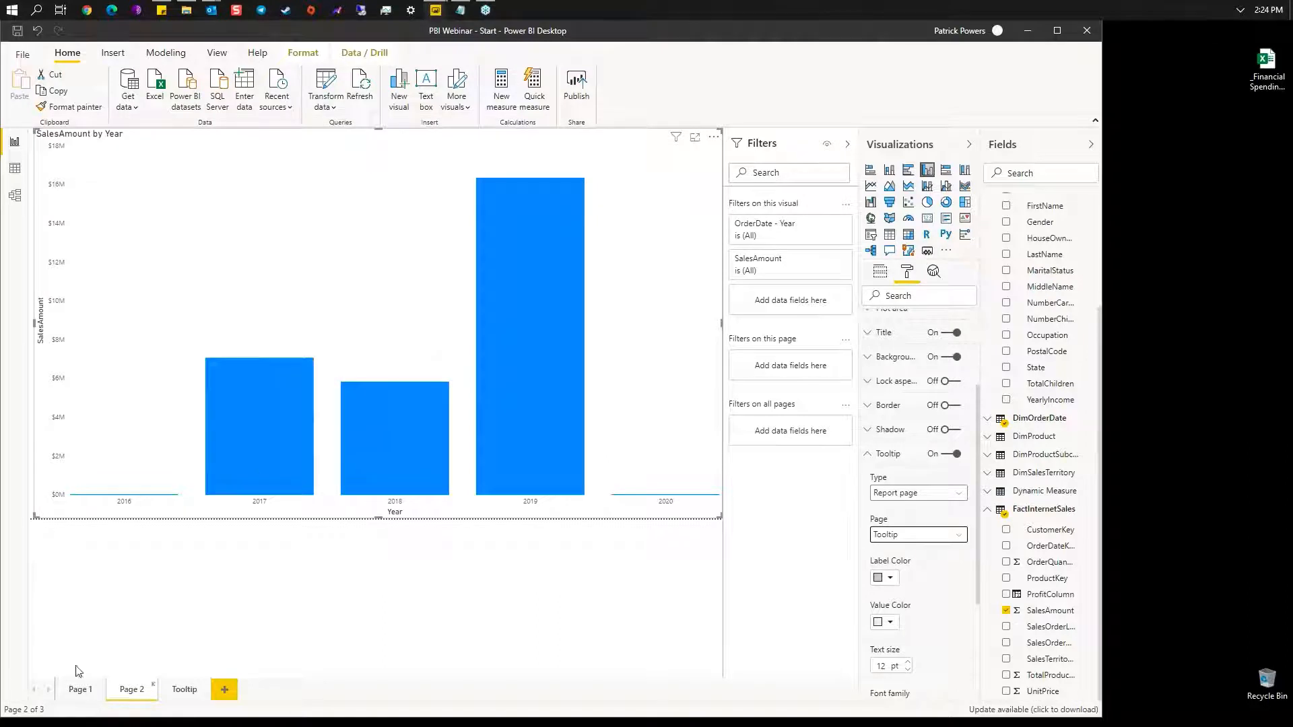
Step: Set the tooltip of the line chart on Page 1 to the Tooltip report page and check it on a data point
{"action": "left_click", "coordinate": [84, 691]}
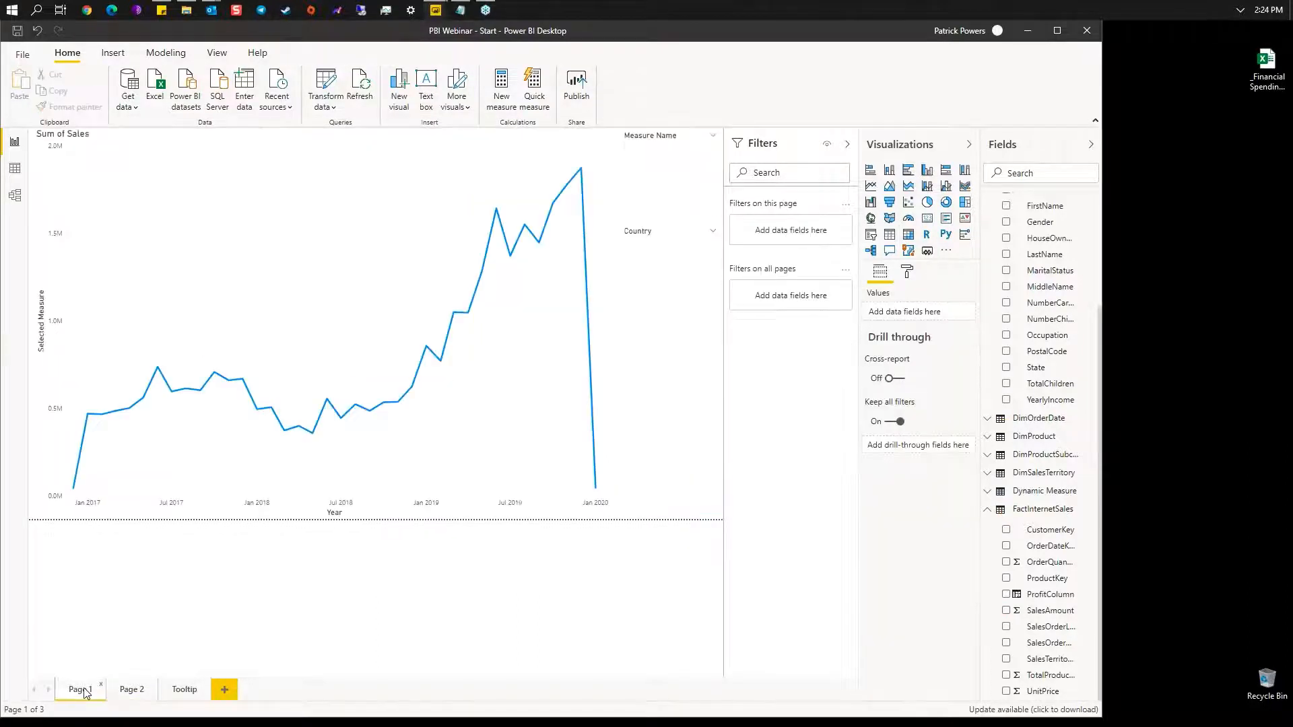
{"action": "mouse_move", "coordinate": [347, 422]}
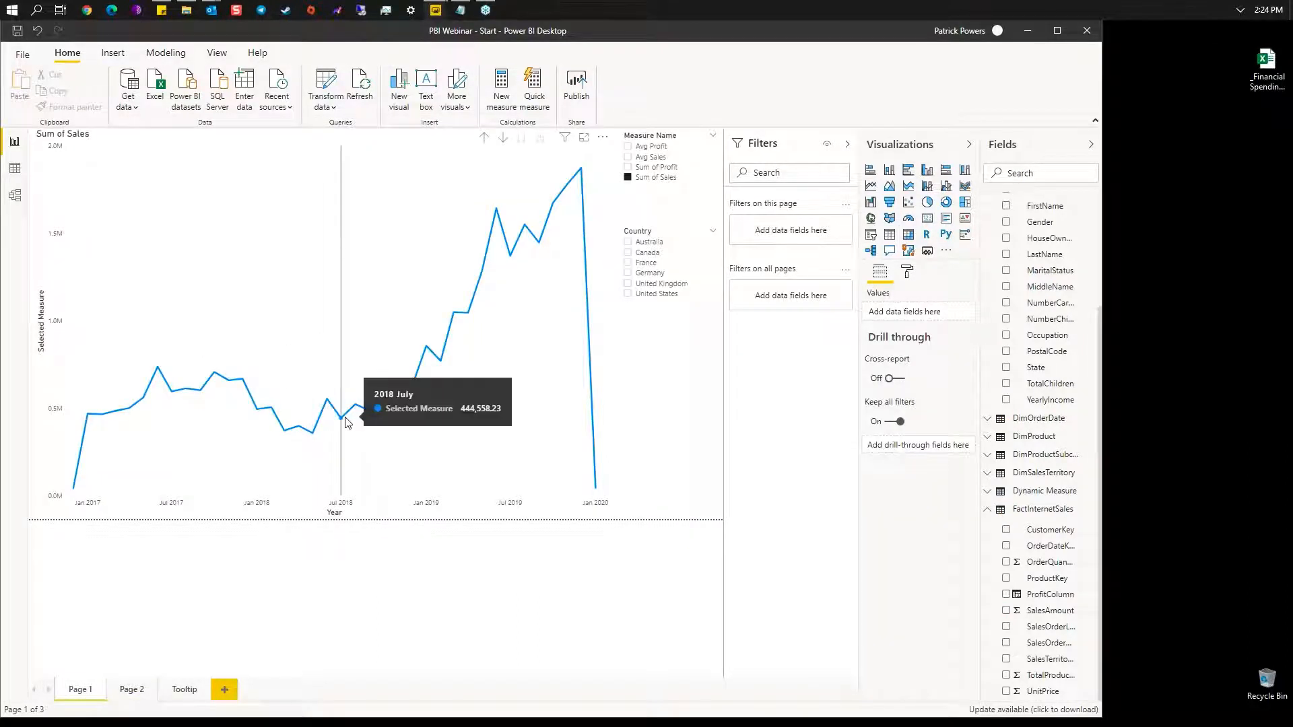
{"action": "left_click", "coordinate": [907, 271]}
{"action": "left_click", "coordinate": [516, 410]}
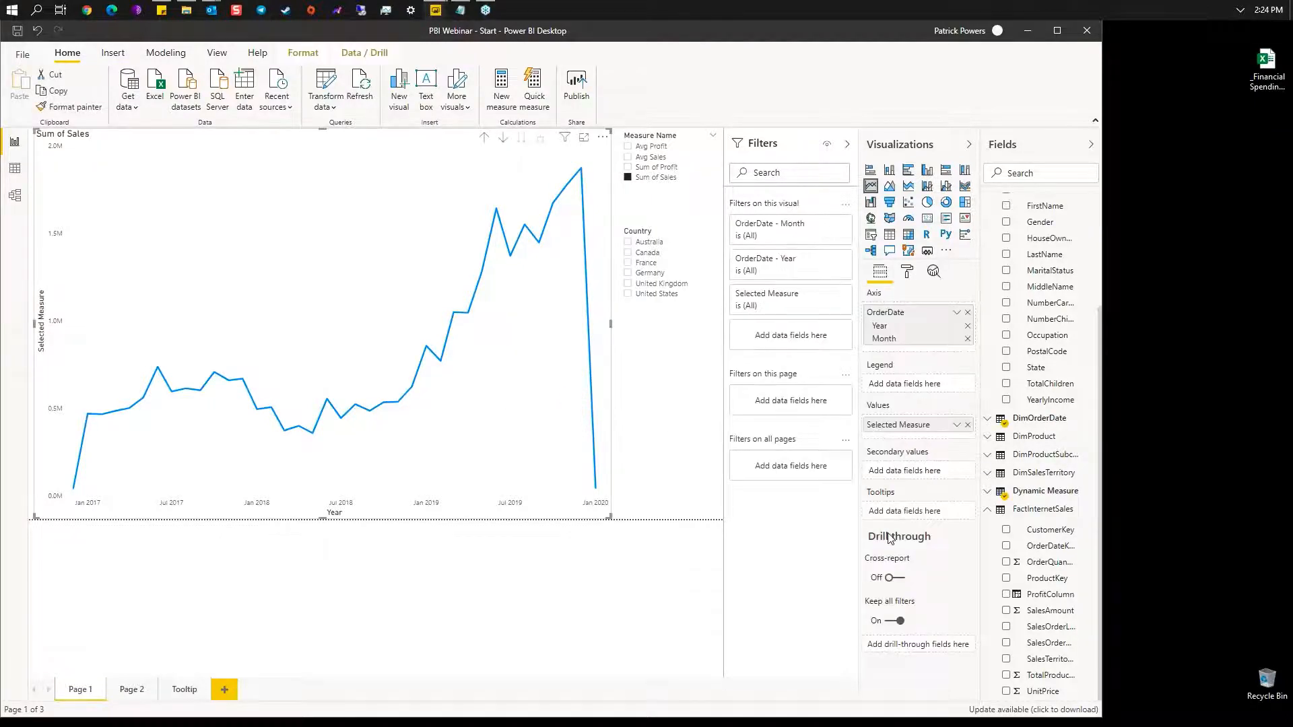
{"action": "left_click", "coordinate": [907, 272]}
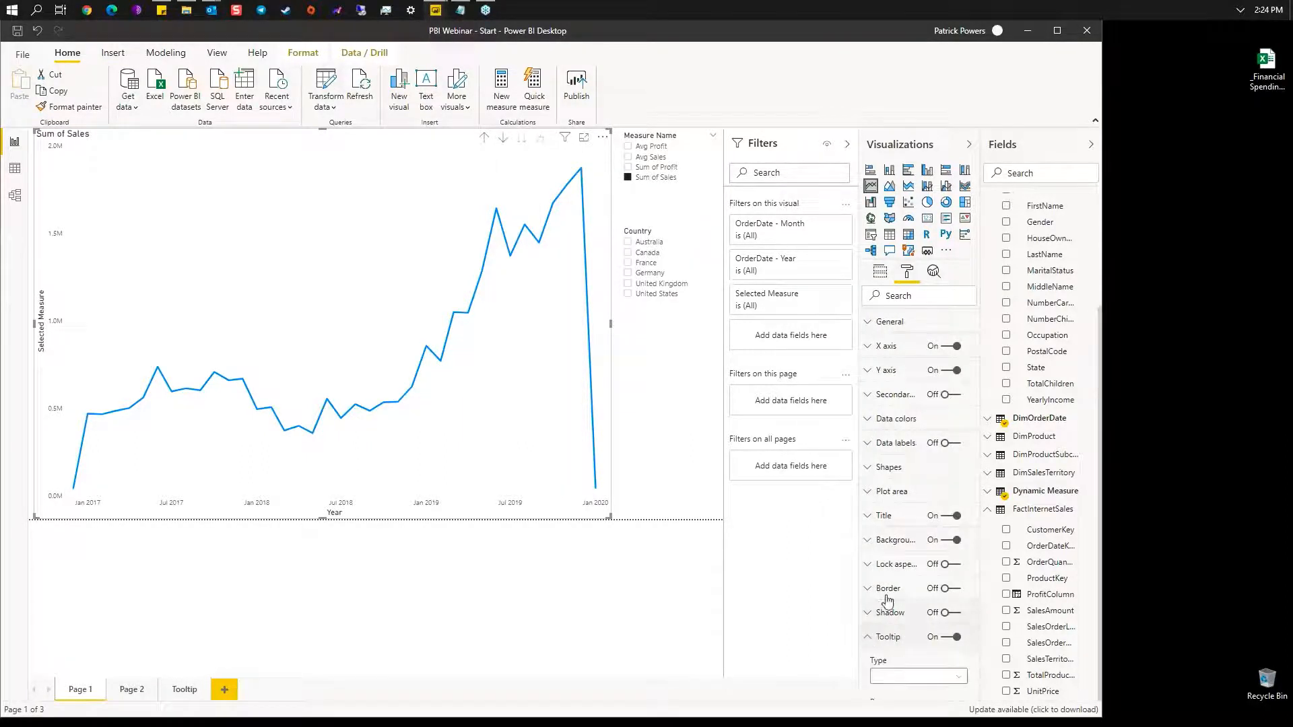
{"action": "left_click", "coordinate": [876, 636]}
{"action": "left_click", "coordinate": [912, 448]}
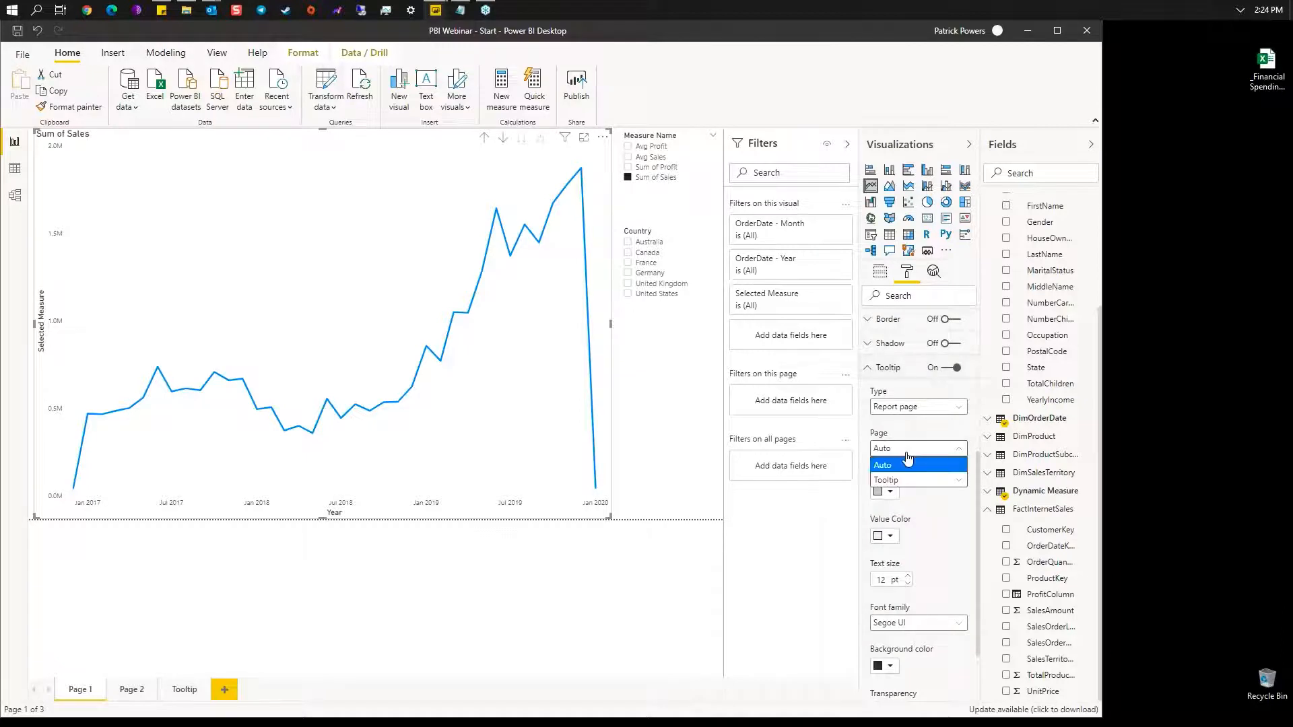
{"action": "left_click", "coordinate": [907, 485]}
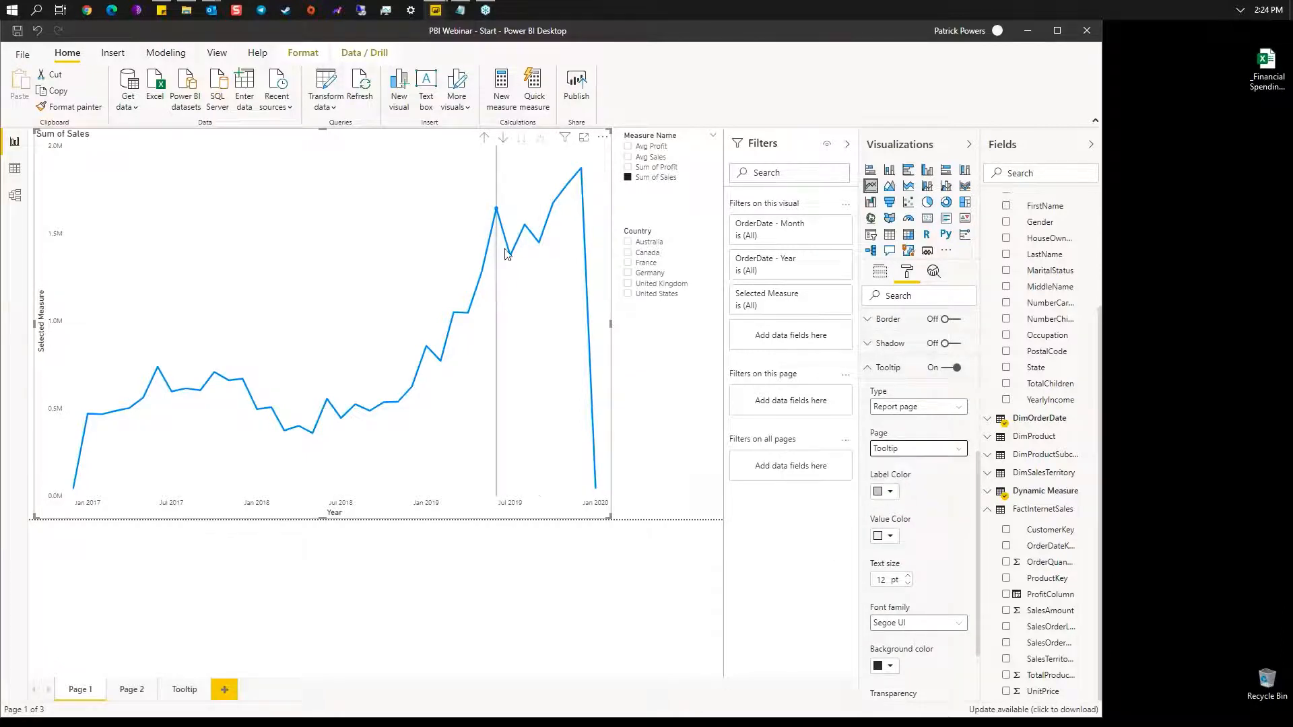
{"action": "mouse_move", "coordinate": [514, 261]}
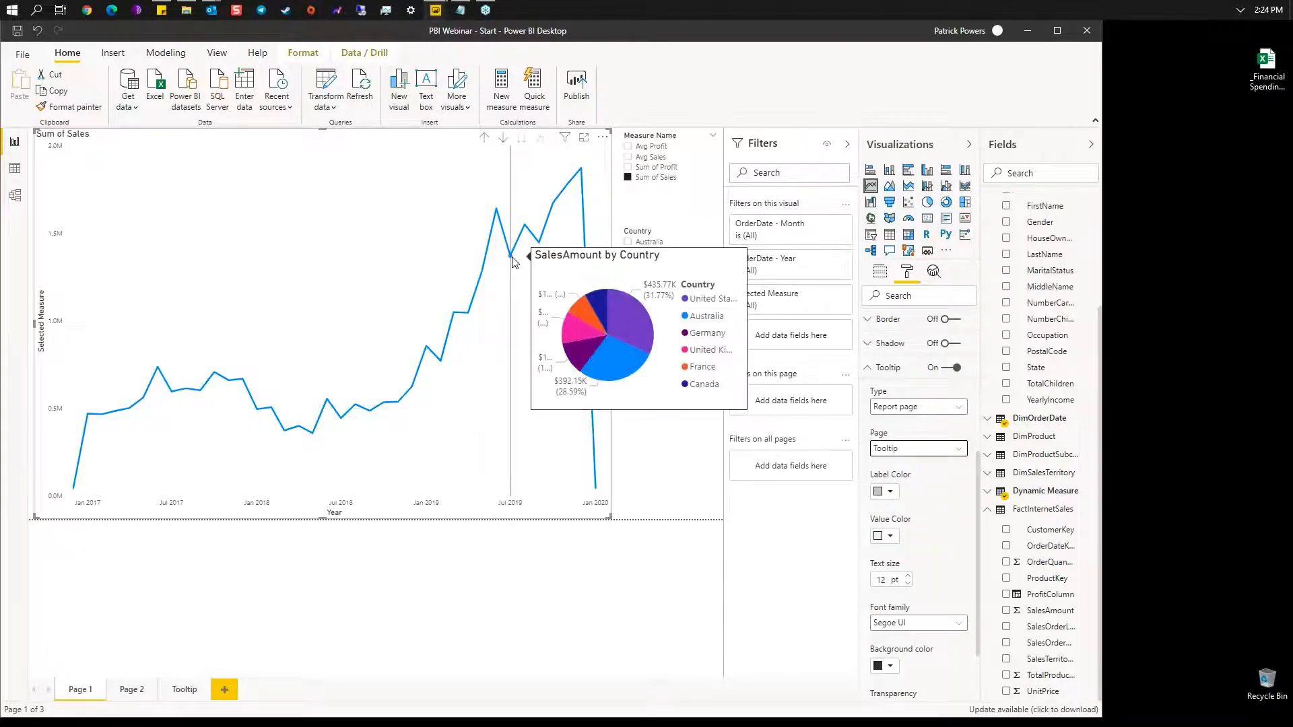
Step: Switch the Measure Name slicer to Sum of Profit and set the line chart's tooltip type back to Default
{"action": "left_click", "coordinate": [628, 167]}
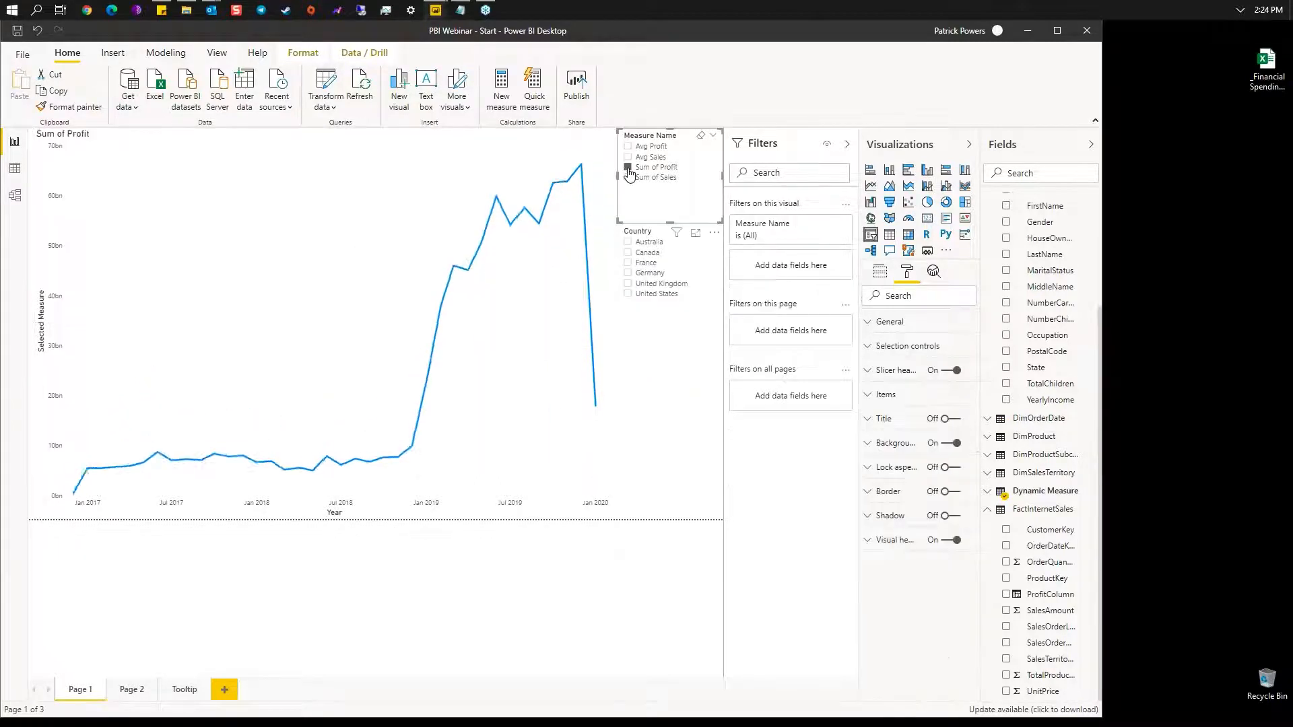
{"action": "mouse_move", "coordinate": [500, 222]}
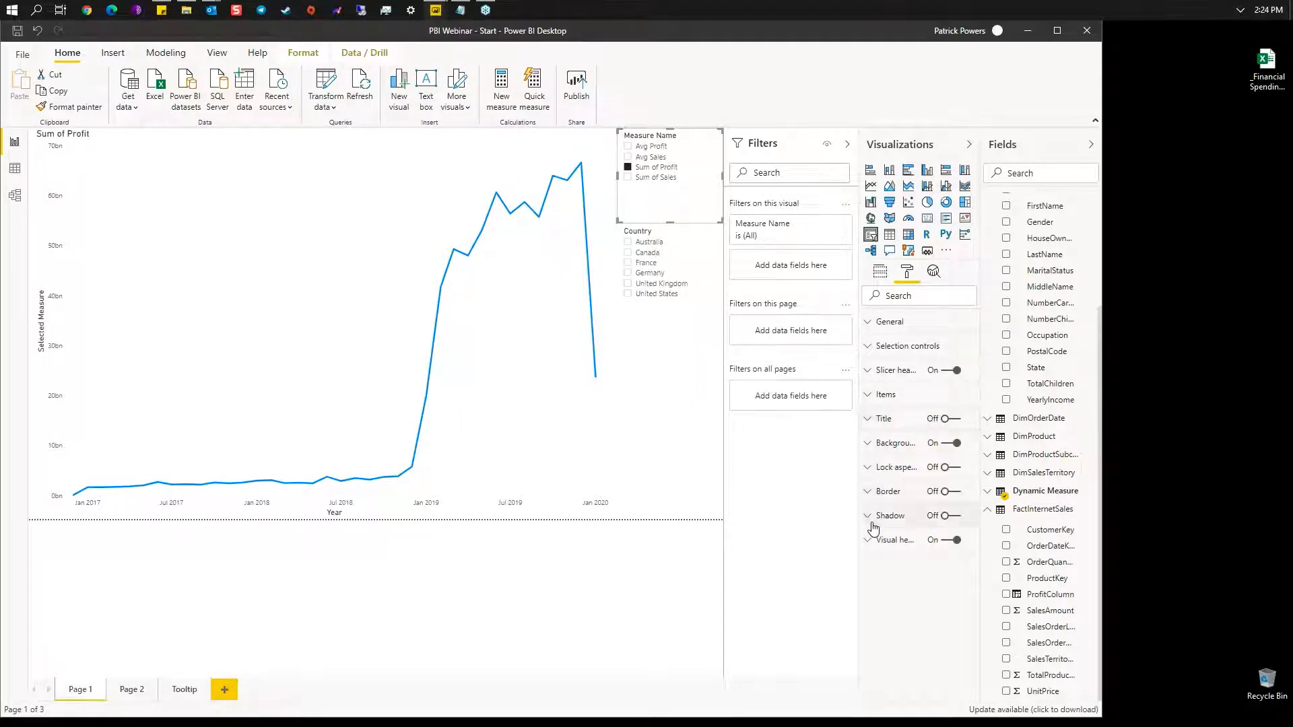
{"action": "left_click", "coordinate": [573, 480]}
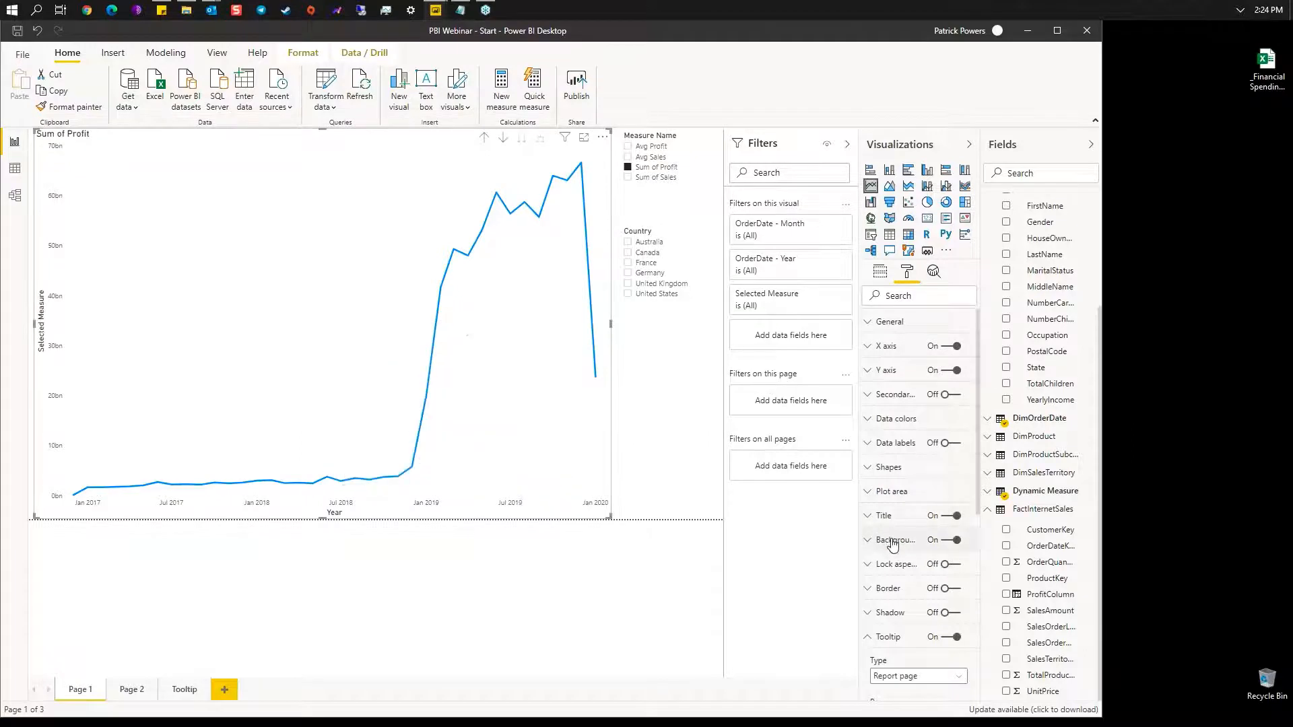
{"action": "scroll", "coordinate": [895, 532], "scroll_direction": "down", "scroll_amount": 3}
{"action": "left_click", "coordinate": [925, 475]}
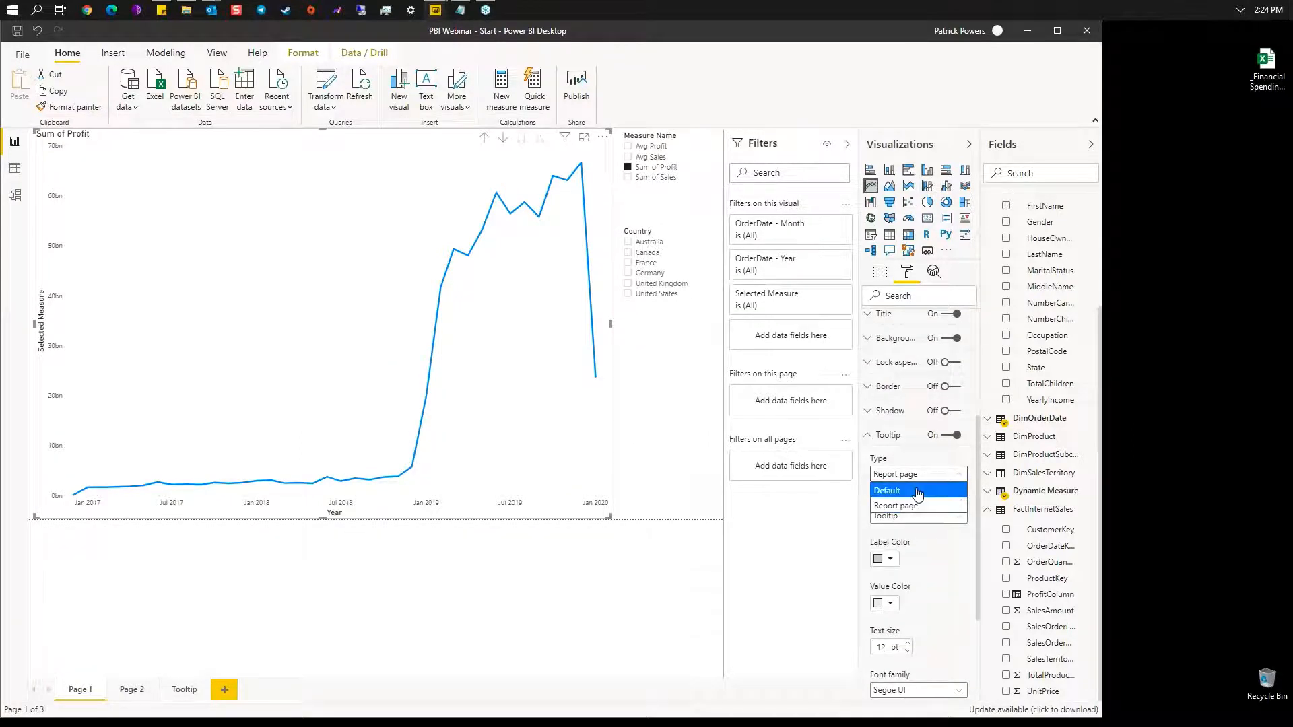
{"action": "left_click", "coordinate": [918, 492]}
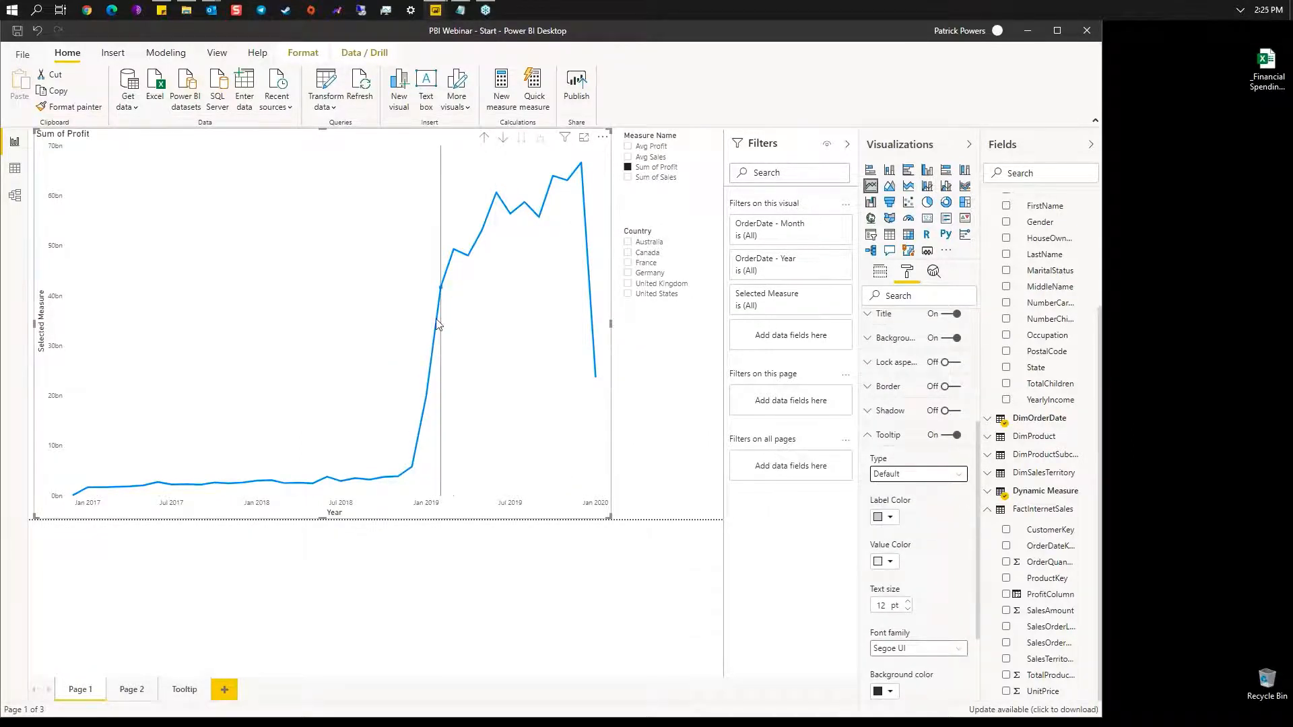
{"action": "mouse_move", "coordinate": [438, 325]}
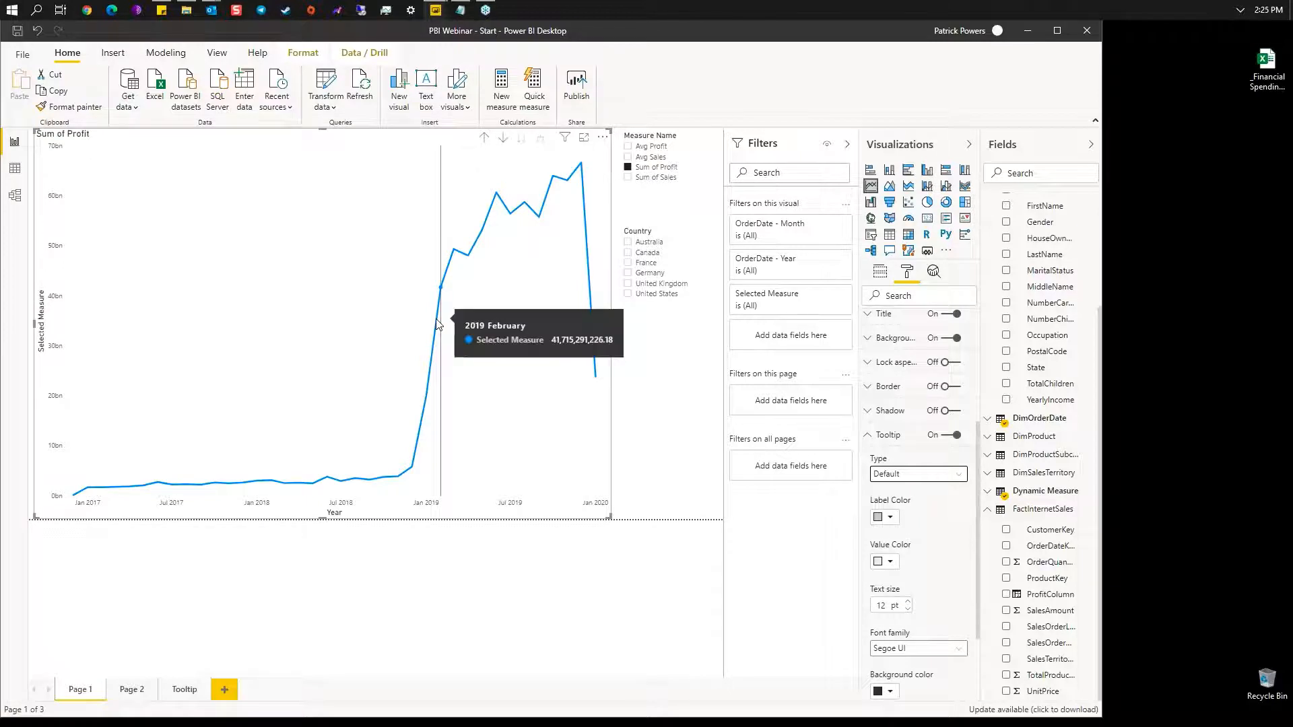
Step: Add a new report page and place a matrix on it, sized to the full page height and over half its width
{"action": "left_click", "coordinate": [132, 689]}
{"action": "mouse_move", "coordinate": [510, 311]}
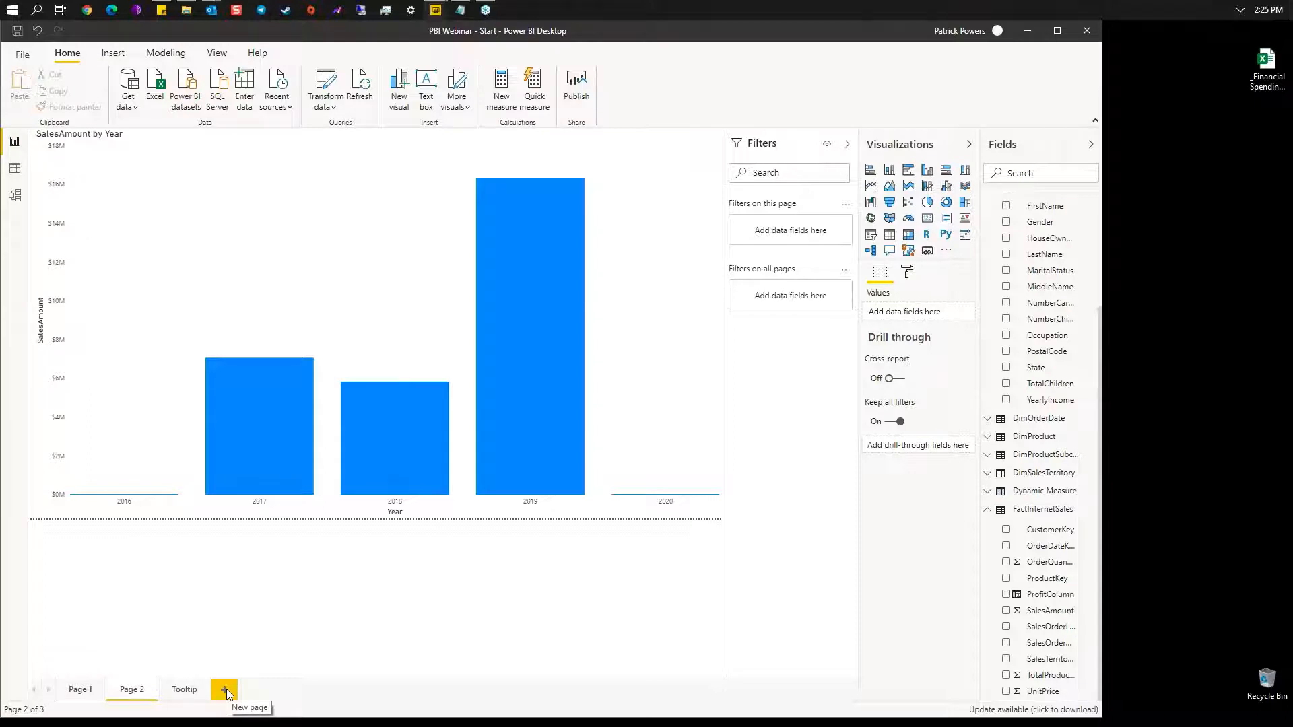
{"action": "left_click", "coordinate": [226, 691]}
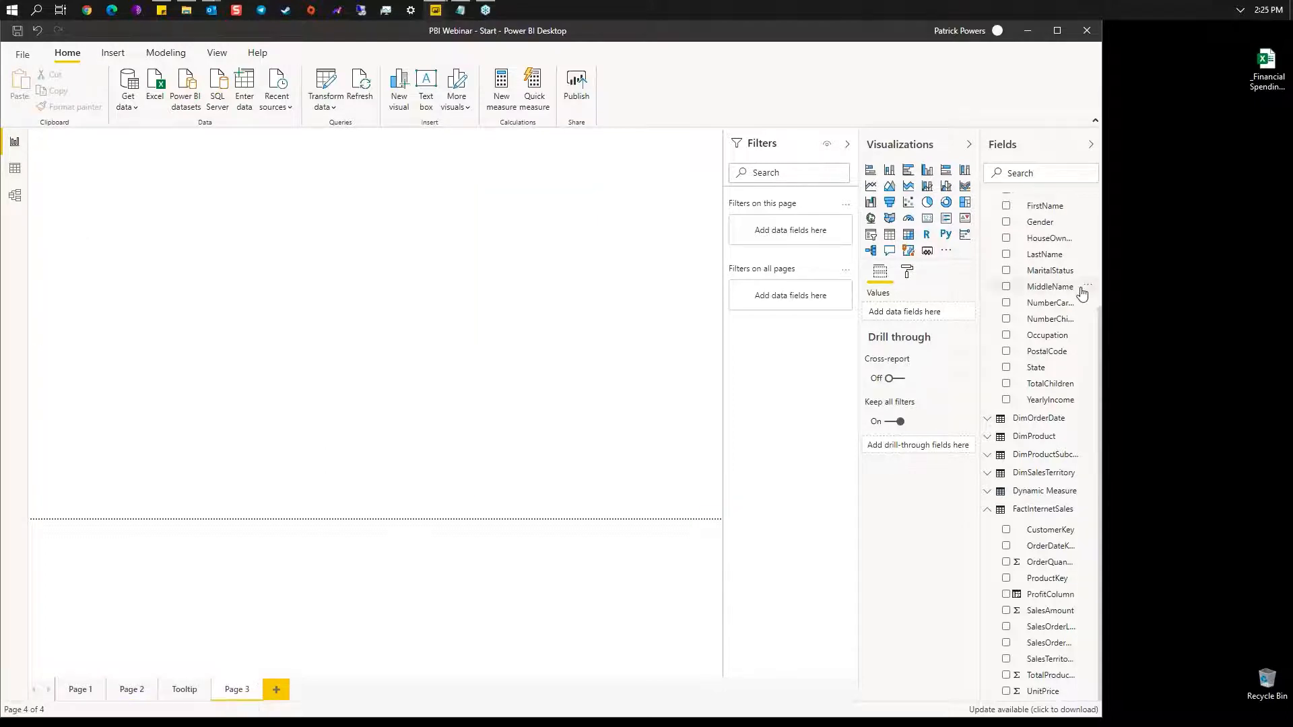
{"action": "left_click", "coordinate": [909, 237]}
{"action": "left_click_drag", "start_coordinate": [184, 281], "coordinate": [432, 534]}
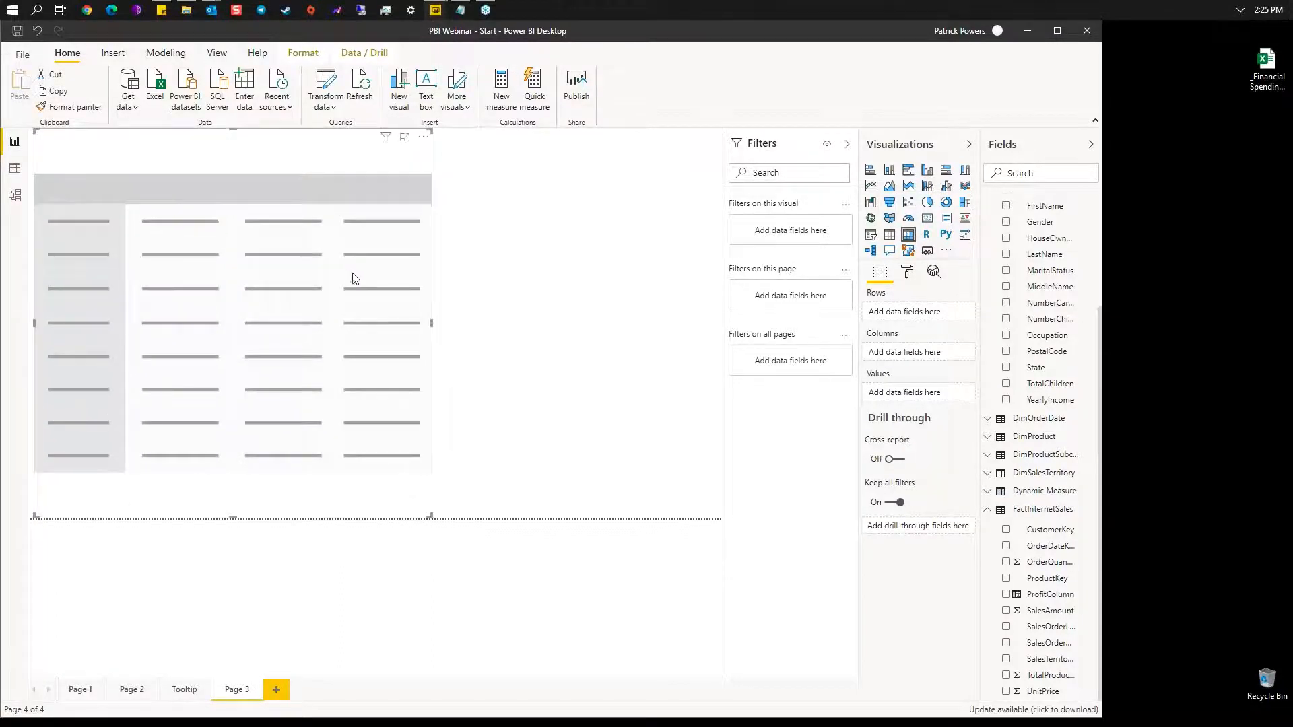
{"action": "left_click_drag", "start_coordinate": [353, 272], "coordinate": [326, 283]}
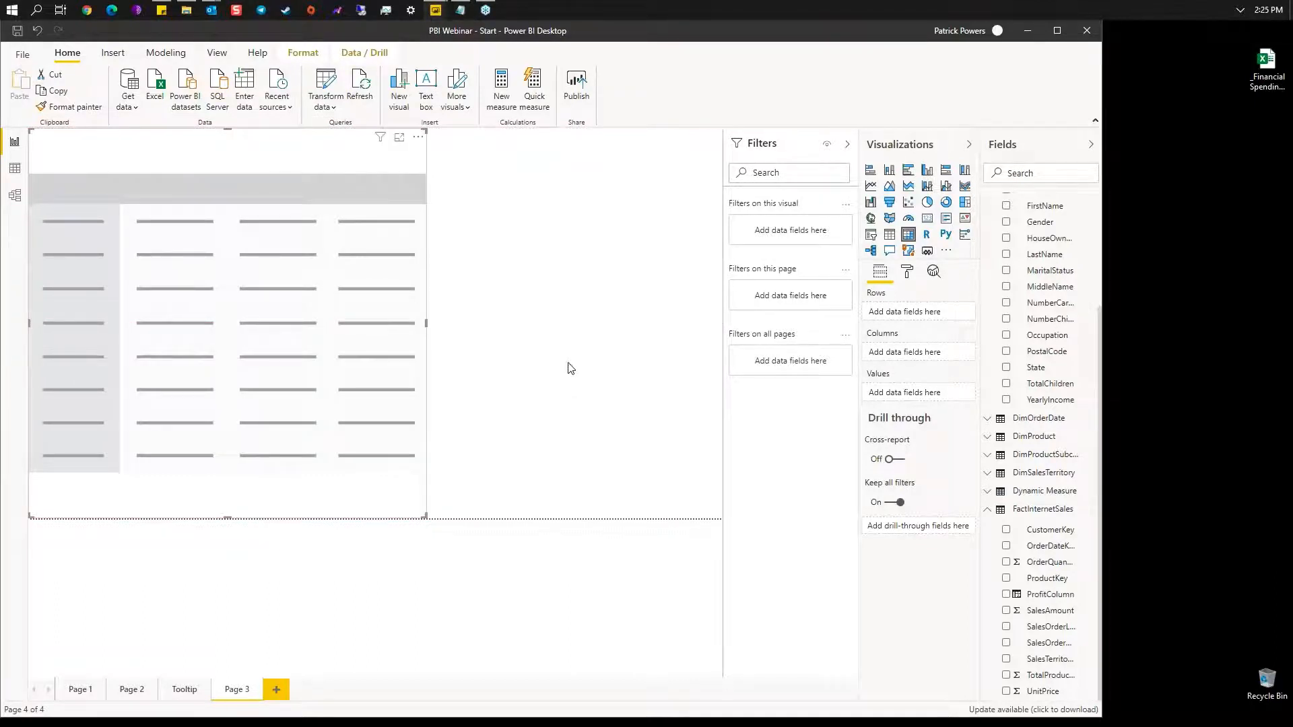
Step: Set the matrix's rows to ProductName from DimProduct
{"action": "scroll", "coordinate": [1049, 241], "scroll_direction": "up", "scroll_amount": 5}
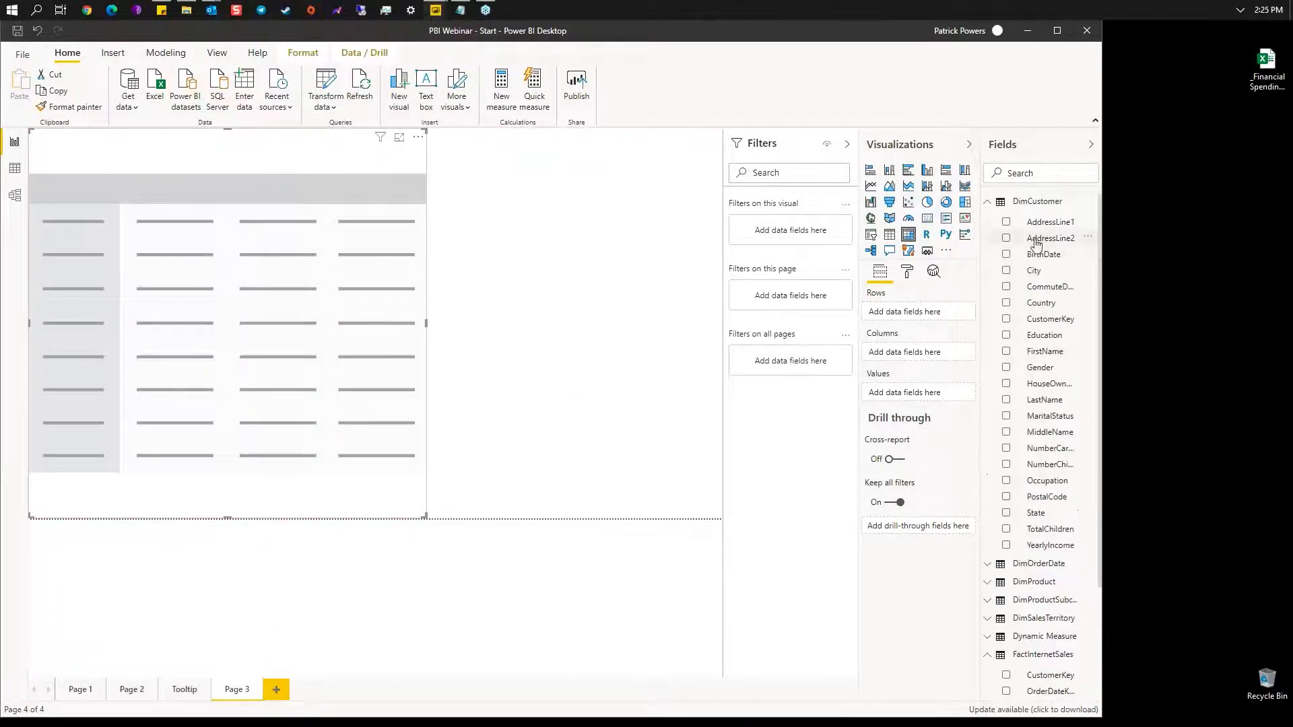
{"action": "left_click", "coordinate": [988, 202]}
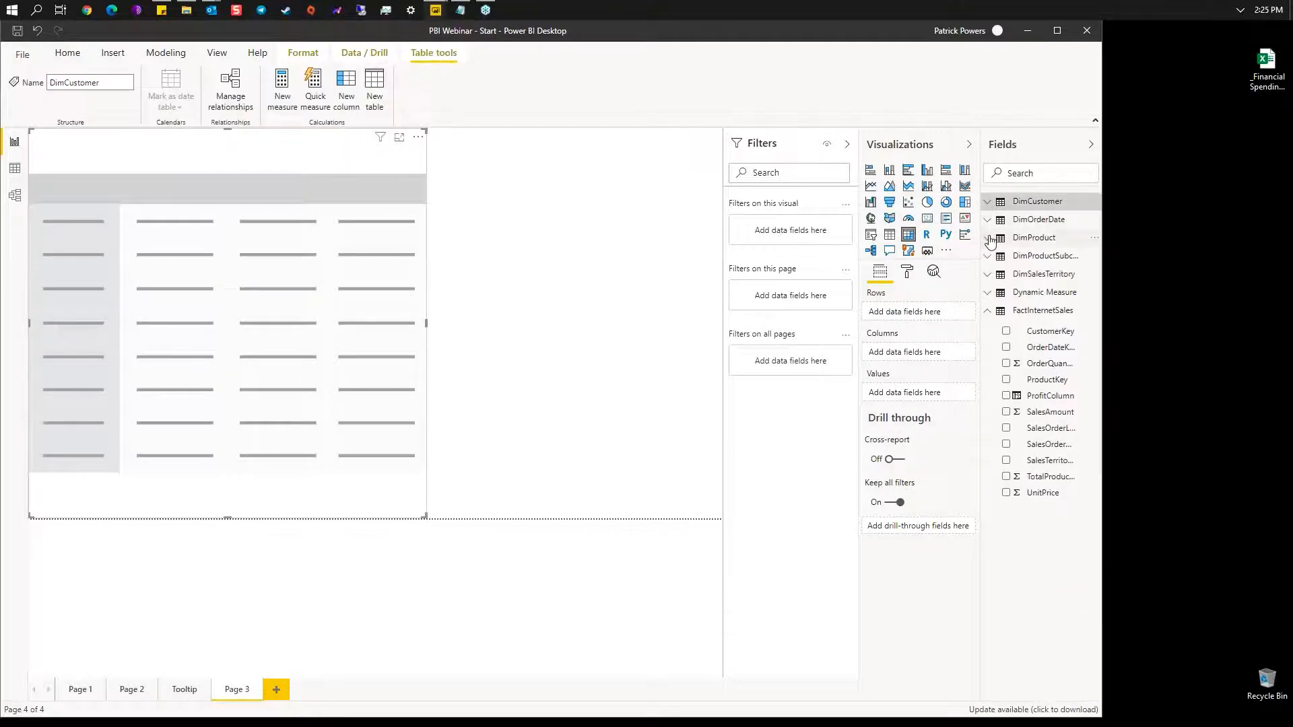
{"action": "left_click", "coordinate": [989, 238]}
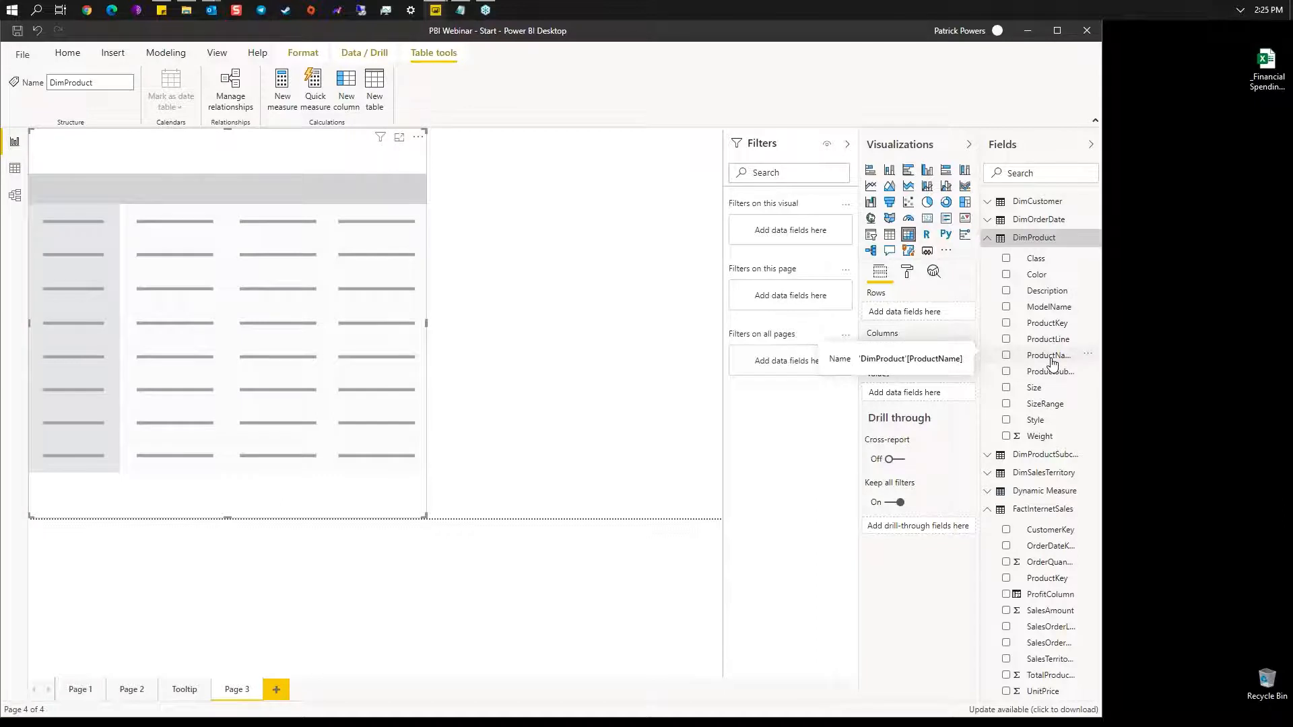
{"action": "left_click_drag", "start_coordinate": [1054, 364], "coordinate": [938, 315]}
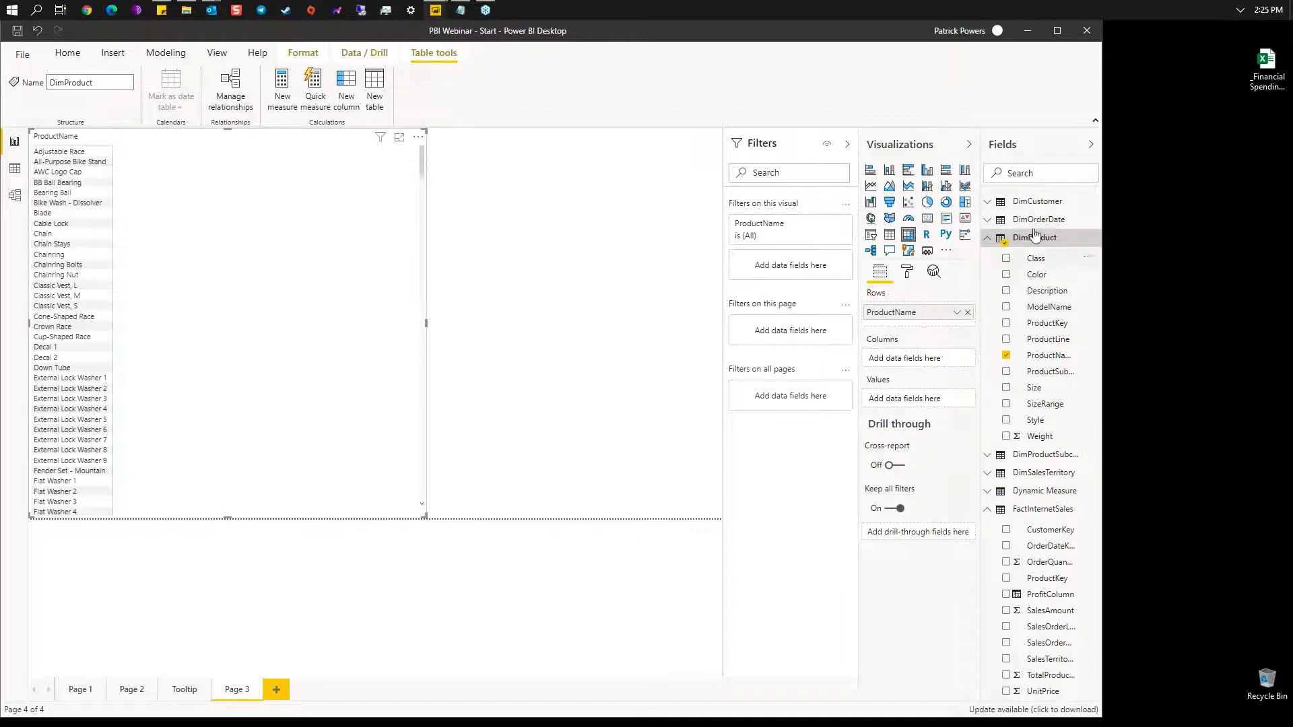
Step: Set the matrix's columns to CalendarYear from DimOrderDate and its values to SalesAmount from FactInternetSales
{"action": "left_click", "coordinate": [990, 220]}
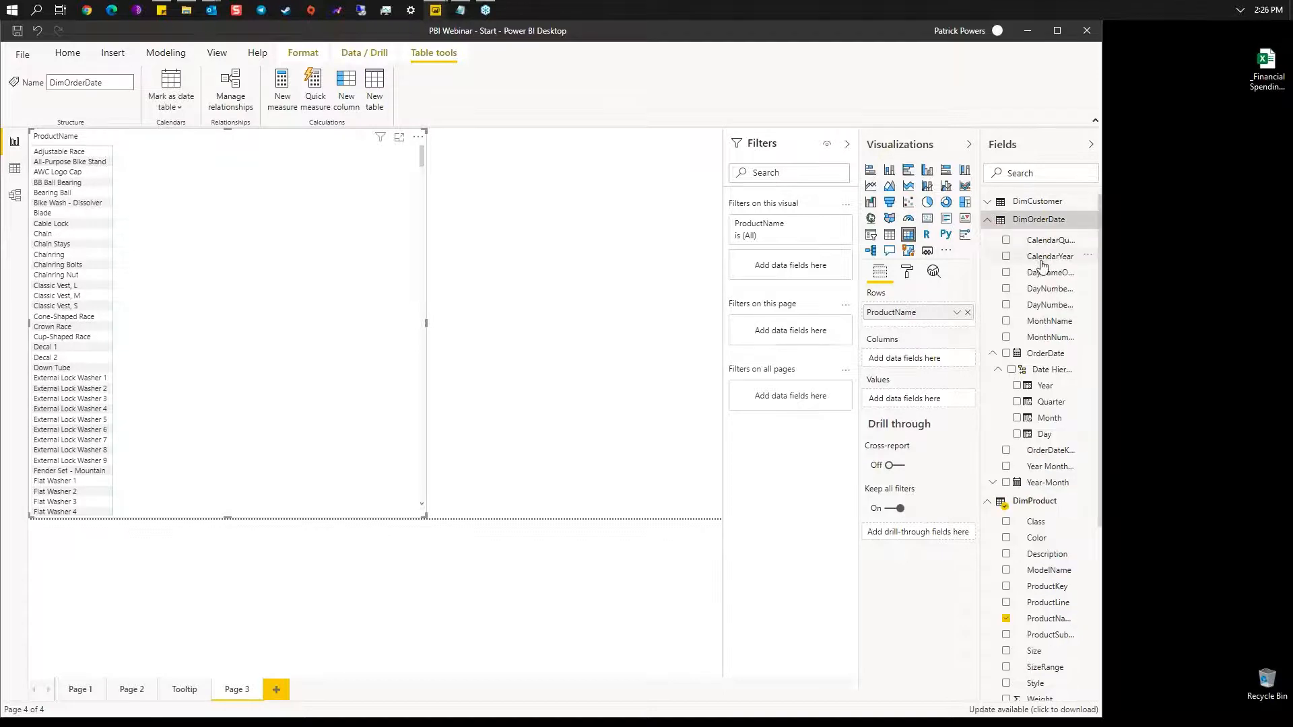
{"action": "left_click_drag", "start_coordinate": [1049, 257], "coordinate": [912, 363]}
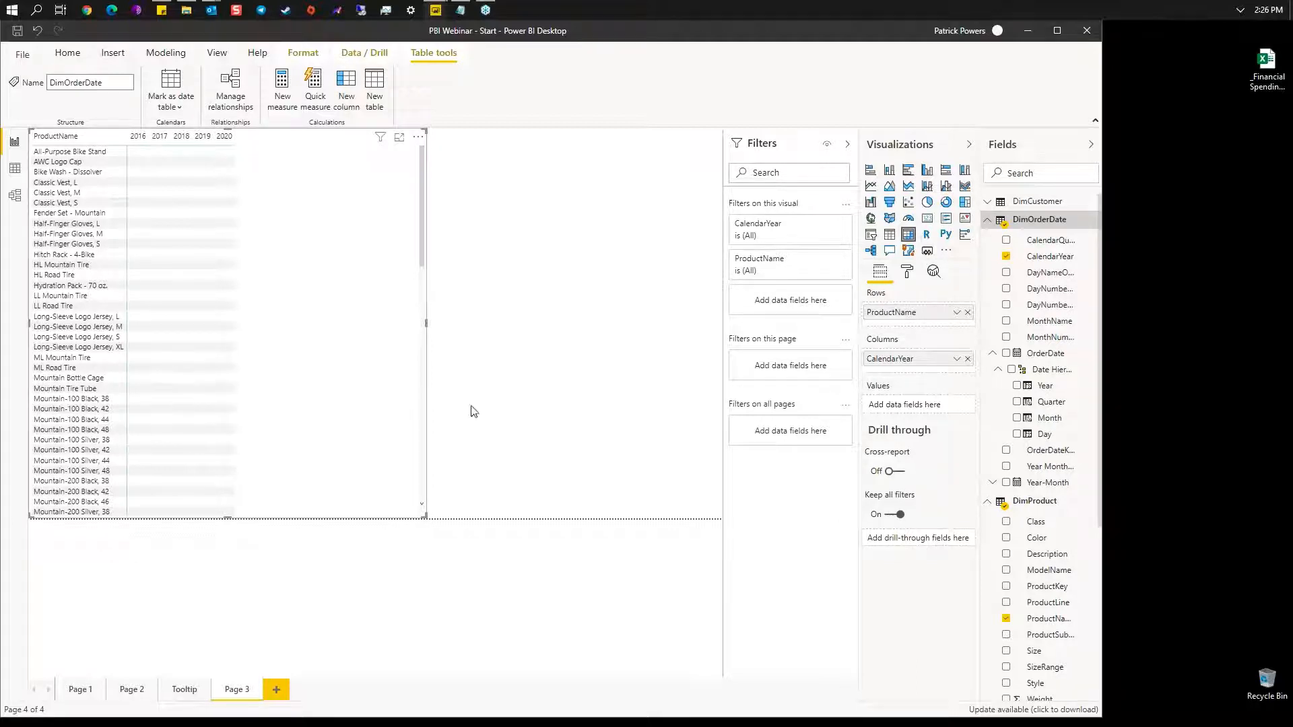
{"action": "scroll", "coordinate": [1065, 479], "scroll_direction": "down", "scroll_amount": 4}
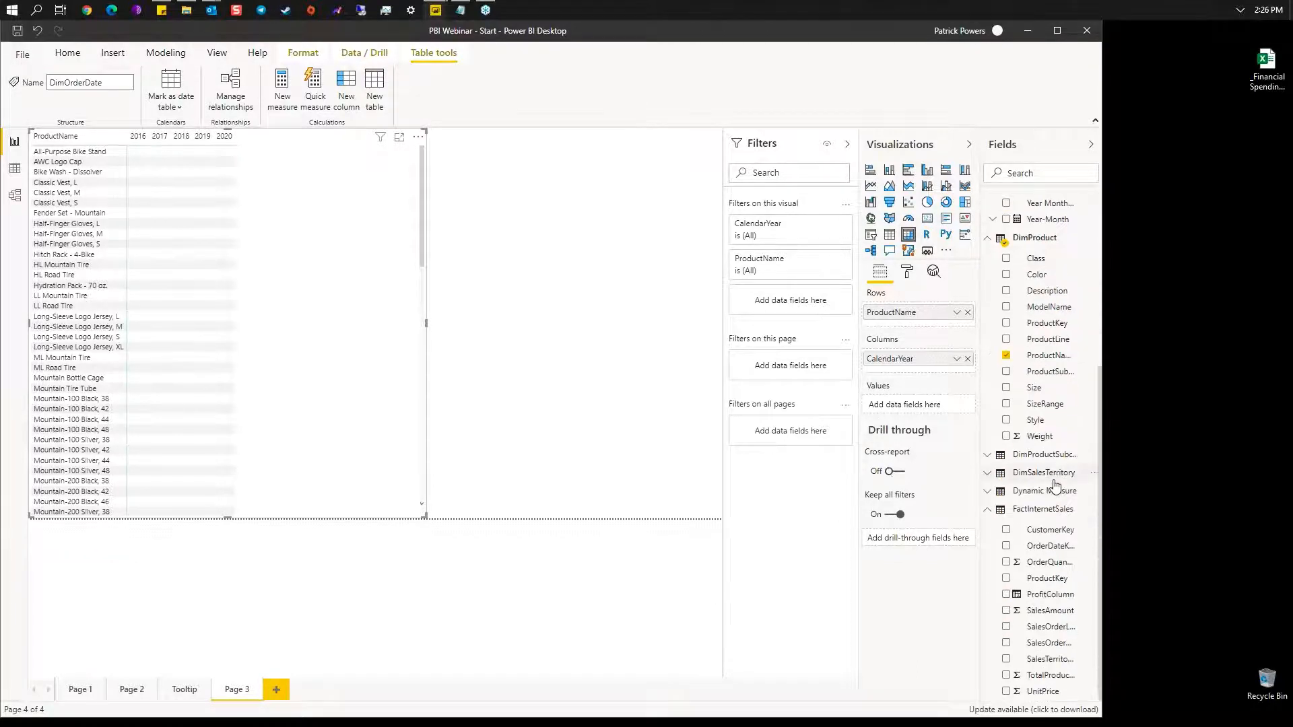
{"action": "left_click_drag", "start_coordinate": [1027, 614], "coordinate": [909, 405]}
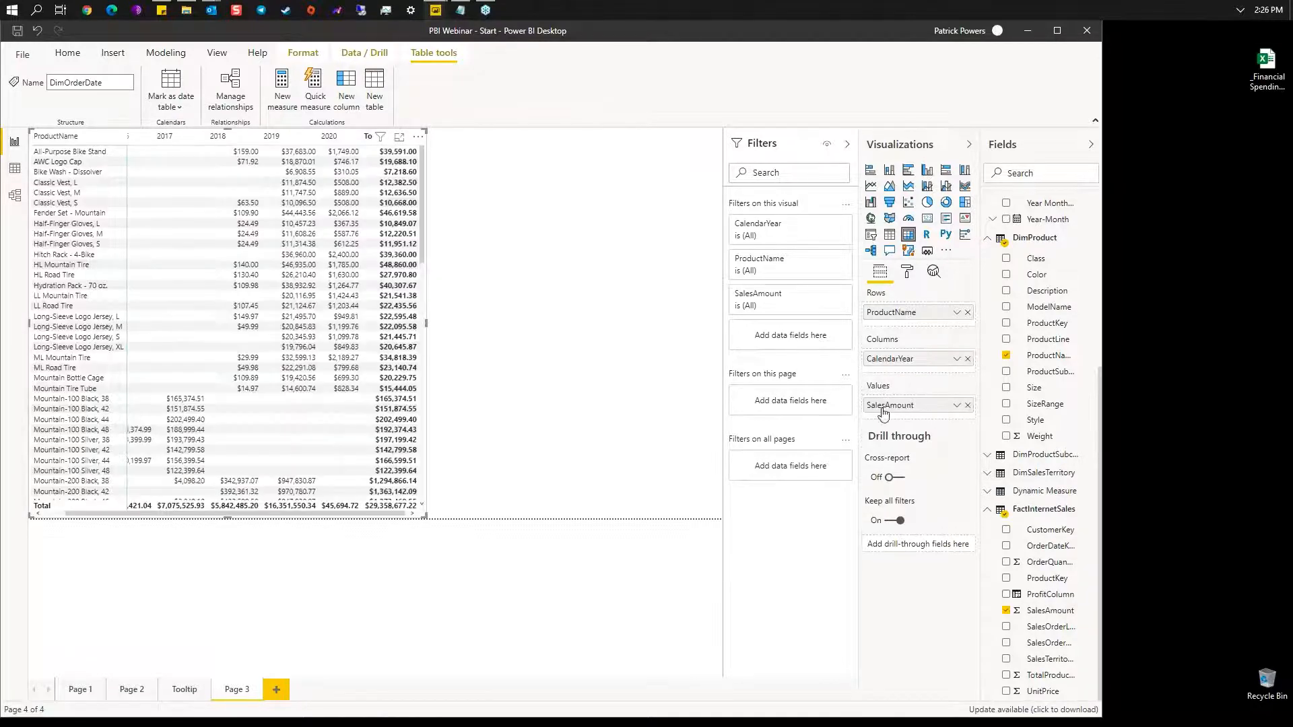
Step: Widen the matrix so all year columns and the total fit, and review the sales amounts across the product rows
{"action": "left_click_drag", "start_coordinate": [427, 321], "coordinate": [599, 346]}
{"action": "scroll", "coordinate": [381, 348], "scroll_direction": "down", "scroll_amount": 5}
{"action": "scroll", "coordinate": [382, 349], "scroll_direction": "down", "scroll_amount": 10}
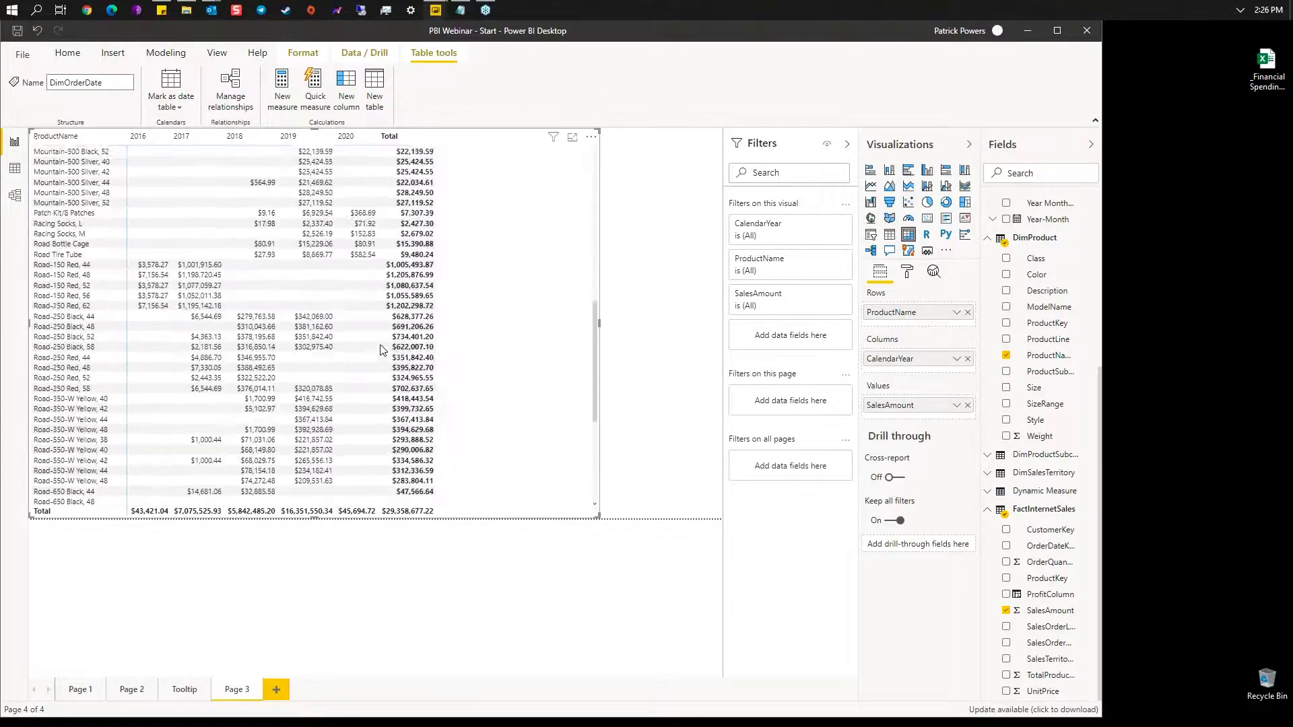
{"action": "scroll", "coordinate": [375, 346], "scroll_direction": "down", "scroll_amount": 5}
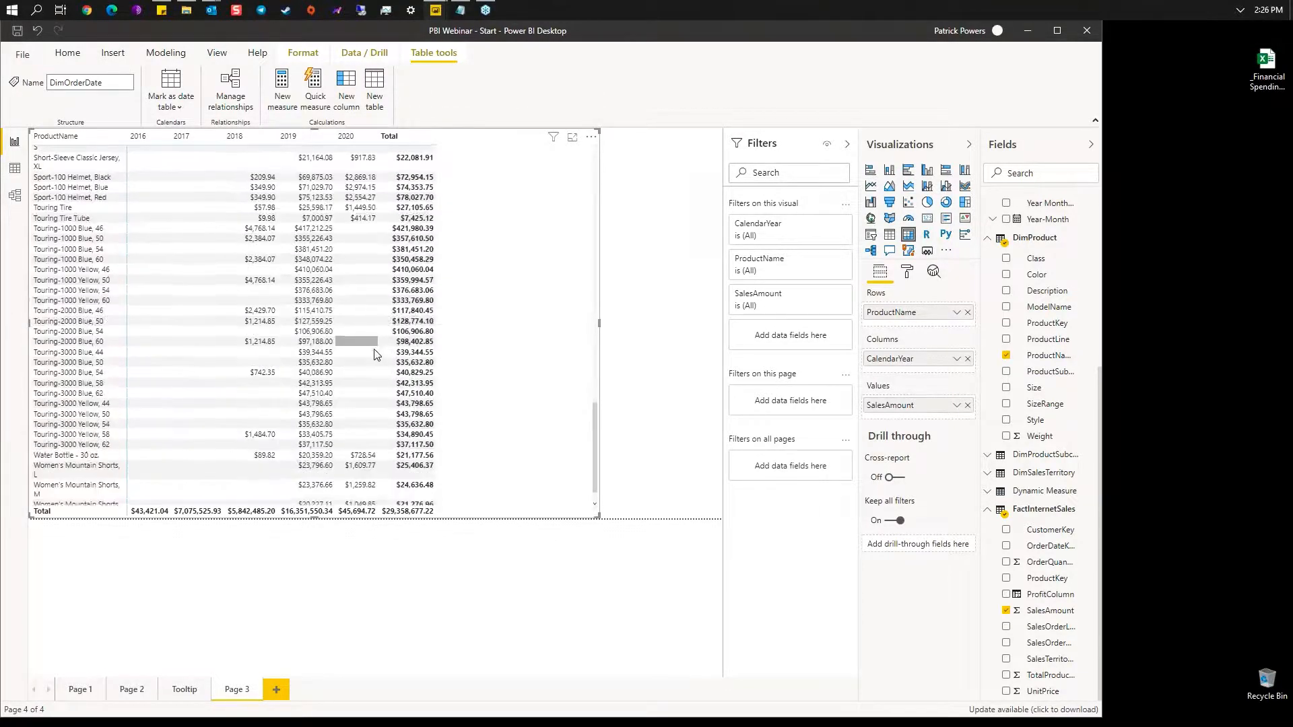
{"action": "scroll", "coordinate": [372, 351], "scroll_direction": "up", "scroll_amount": 10}
{"action": "scroll", "coordinate": [372, 352], "scroll_direction": "up", "scroll_amount": 15}
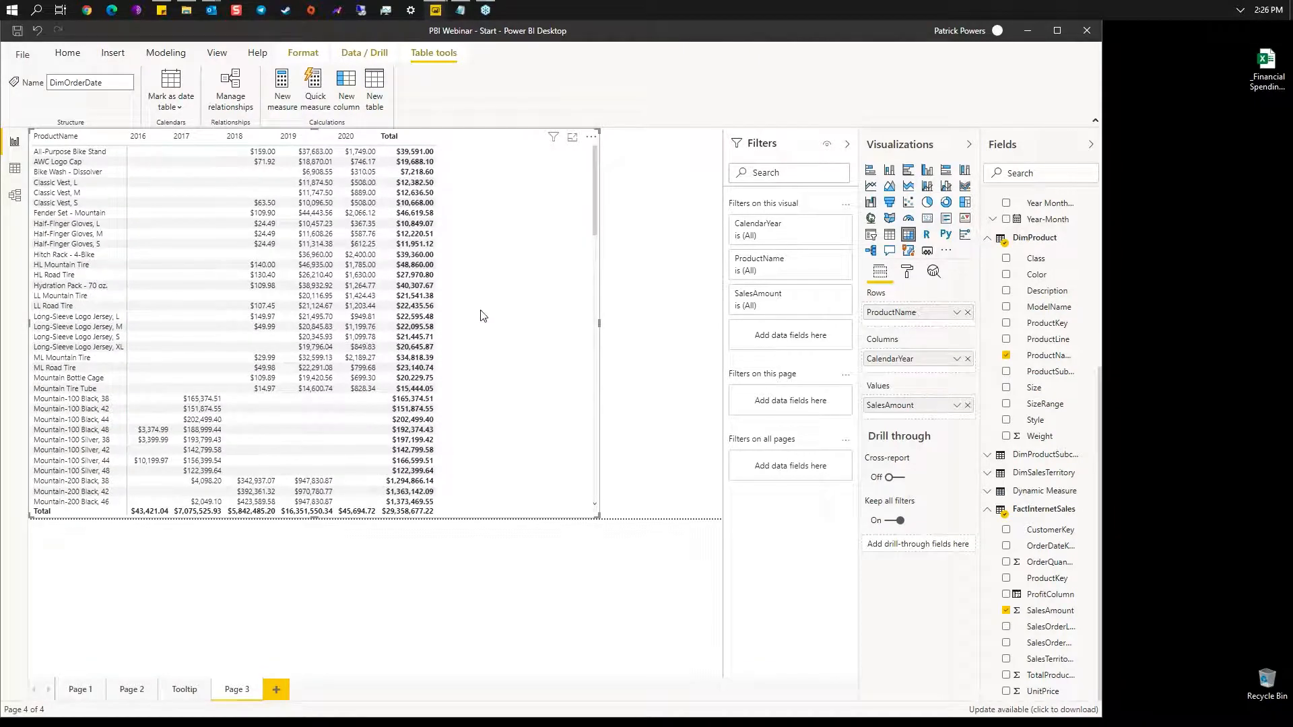
{"action": "scroll", "coordinate": [340, 311], "scroll_direction": "down", "scroll_amount": 12}
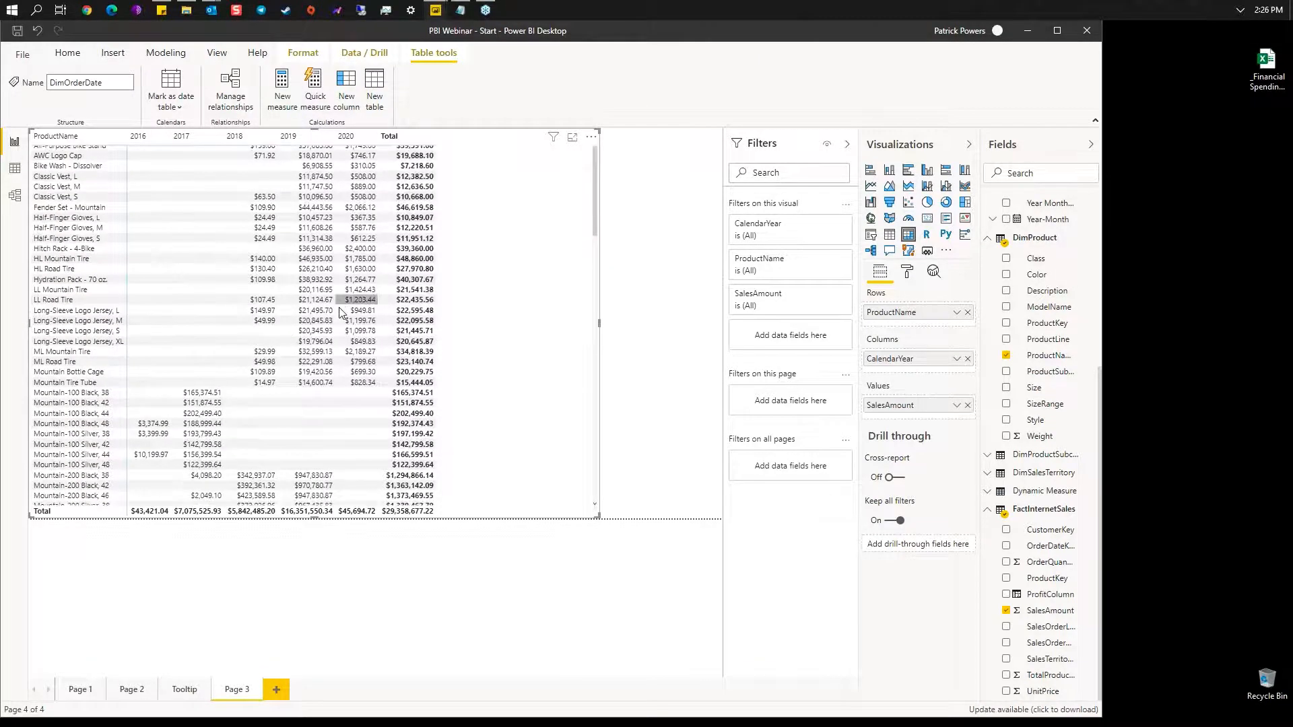
{"action": "scroll", "coordinate": [340, 312], "scroll_direction": "down", "scroll_amount": 10}
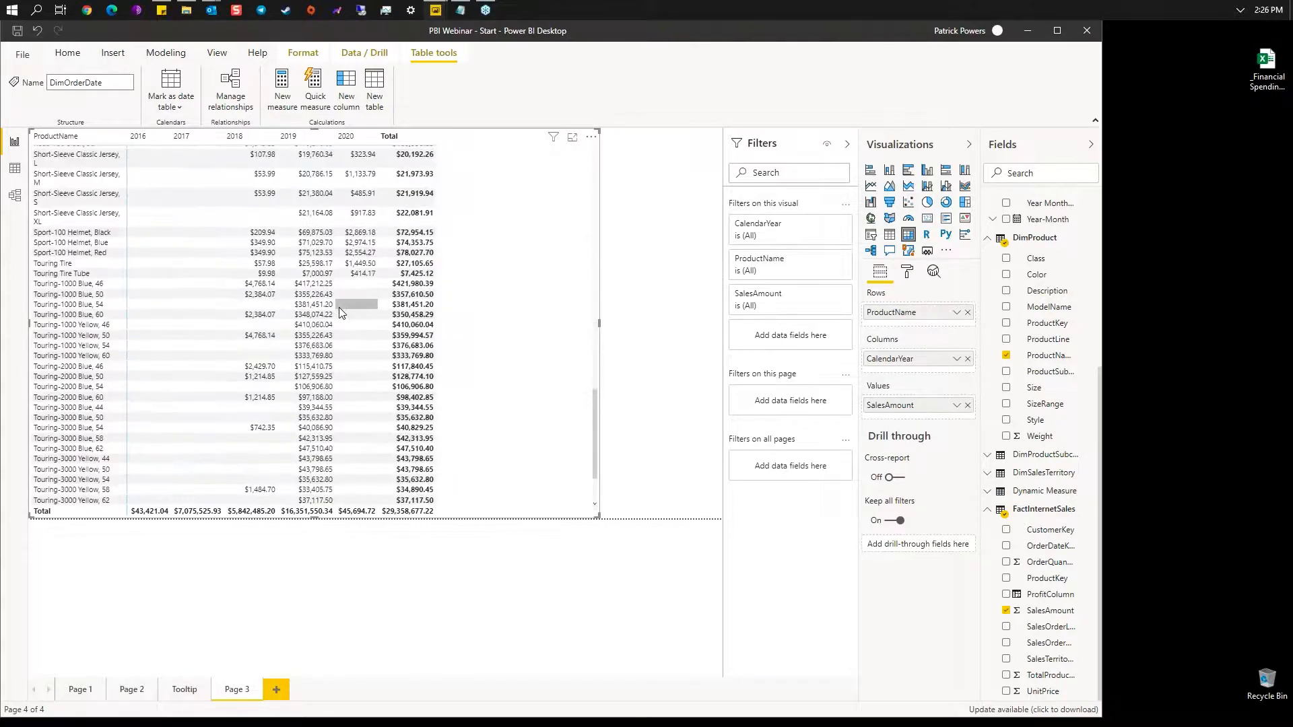
{"action": "scroll", "coordinate": [338, 311], "scroll_direction": "up", "scroll_amount": 20}
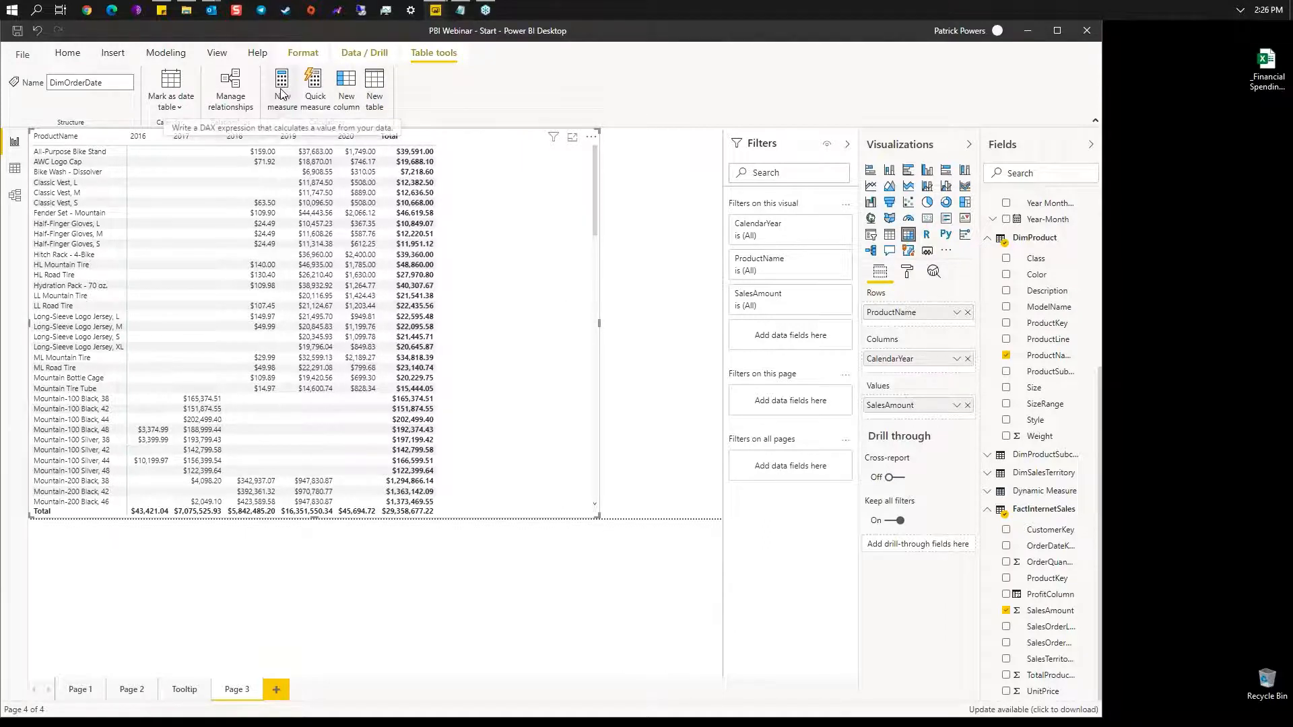
Step: Start a new measure in FactInternetSales and copy the Product Font Color formula from the PBI Webinar Formula file in Notepad
{"action": "left_click", "coordinate": [1034, 510]}
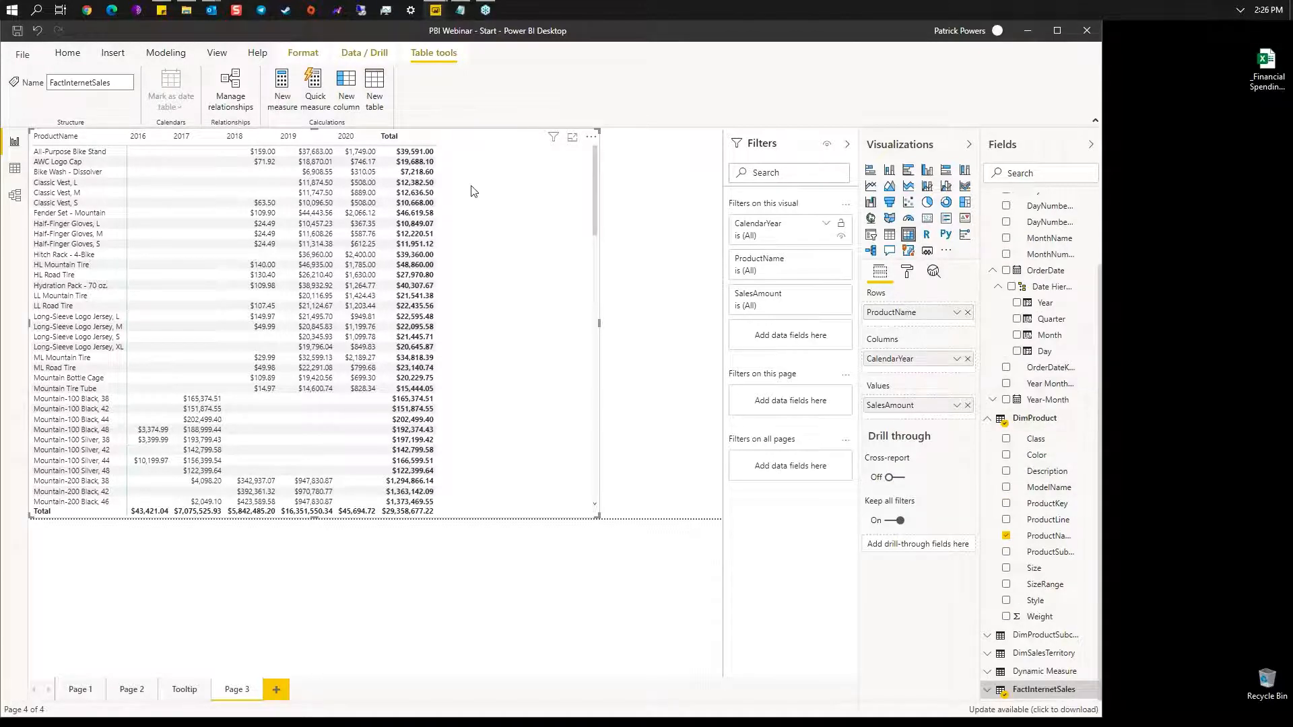
{"action": "left_click", "coordinate": [282, 93]}
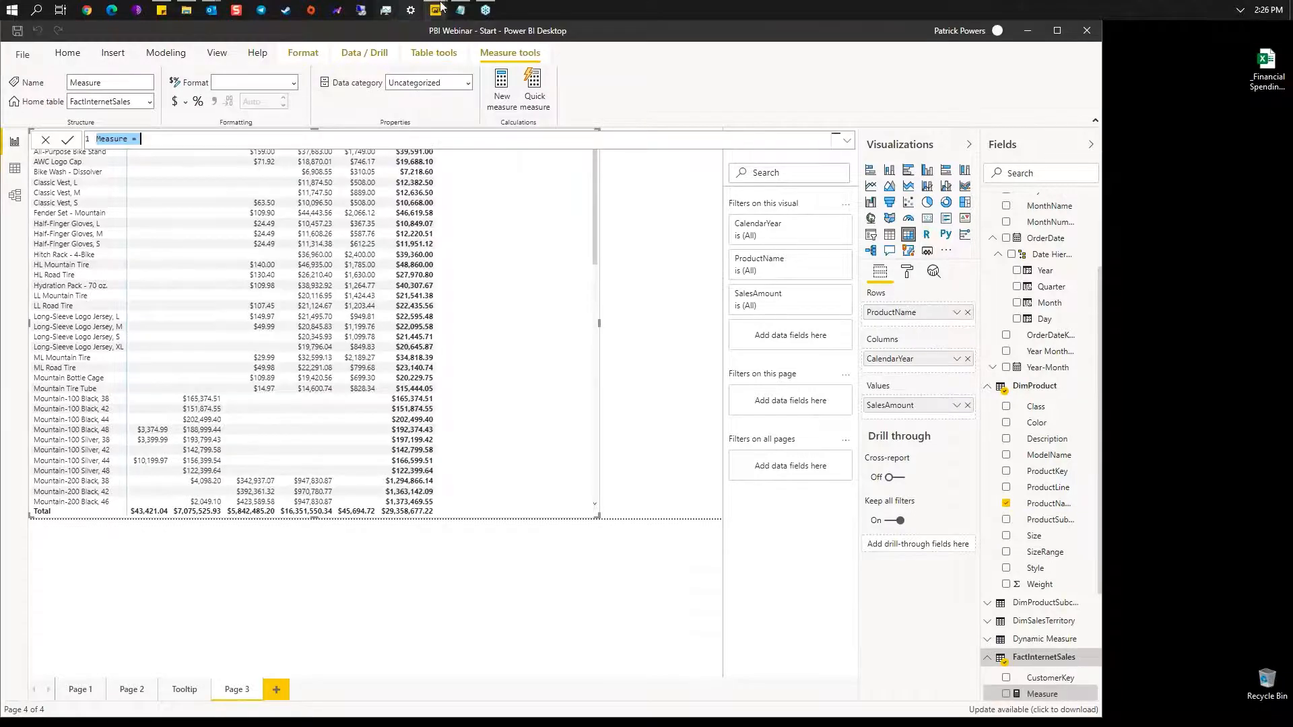
{"action": "left_click", "coordinate": [460, 11]}
{"action": "left_click", "coordinate": [263, 611]}
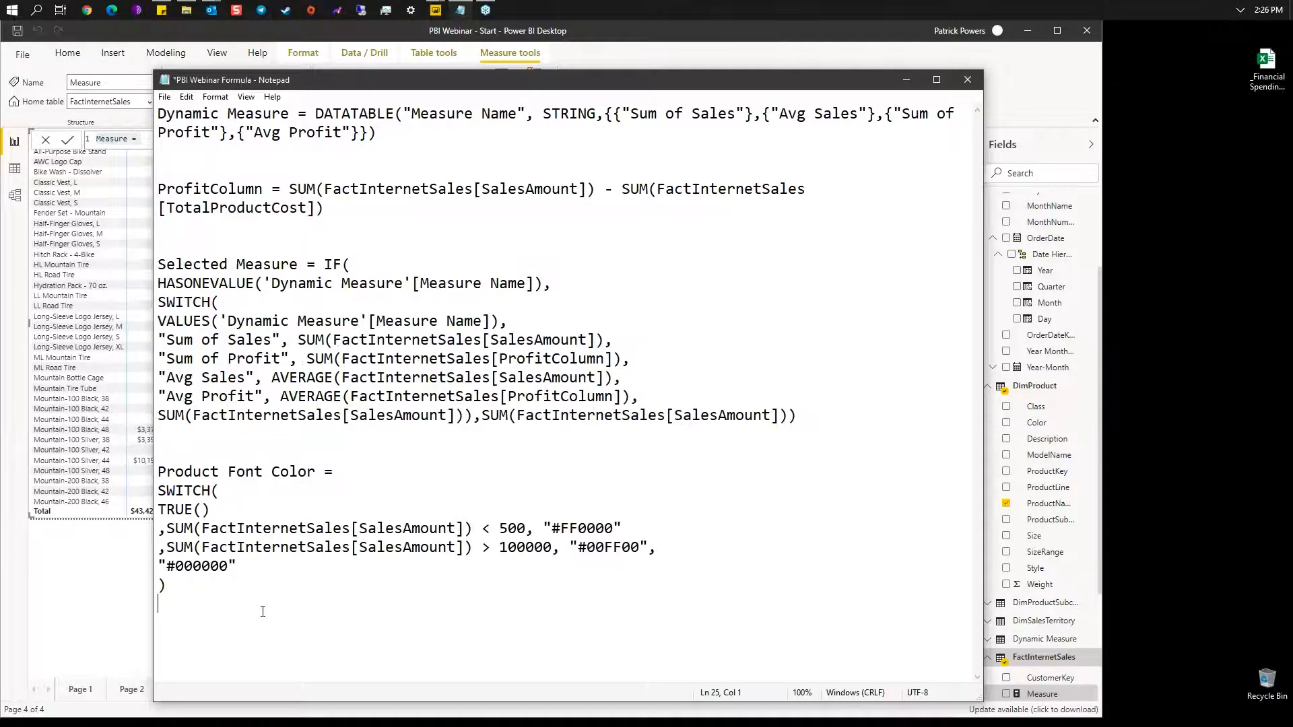
{"action": "left_click_drag", "start_coordinate": [202, 583], "coordinate": [99, 458]}
{"action": "key", "text": "ctrl+c"}
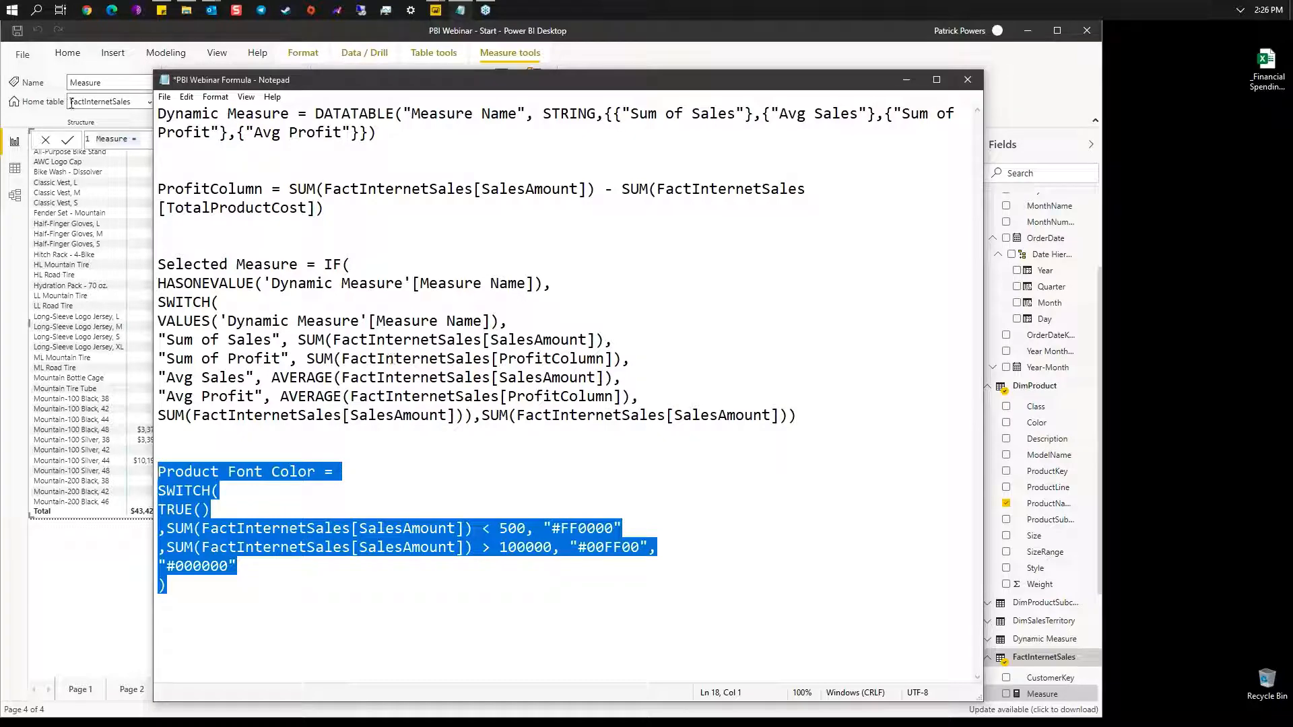
Step: Create a FactInternetSales measure from the copied Product Font Color formula, returning #FF0000 for sales below 500, #00FF00 above 100000, otherwise #000000
{"action": "left_click", "coordinate": [140, 71]}
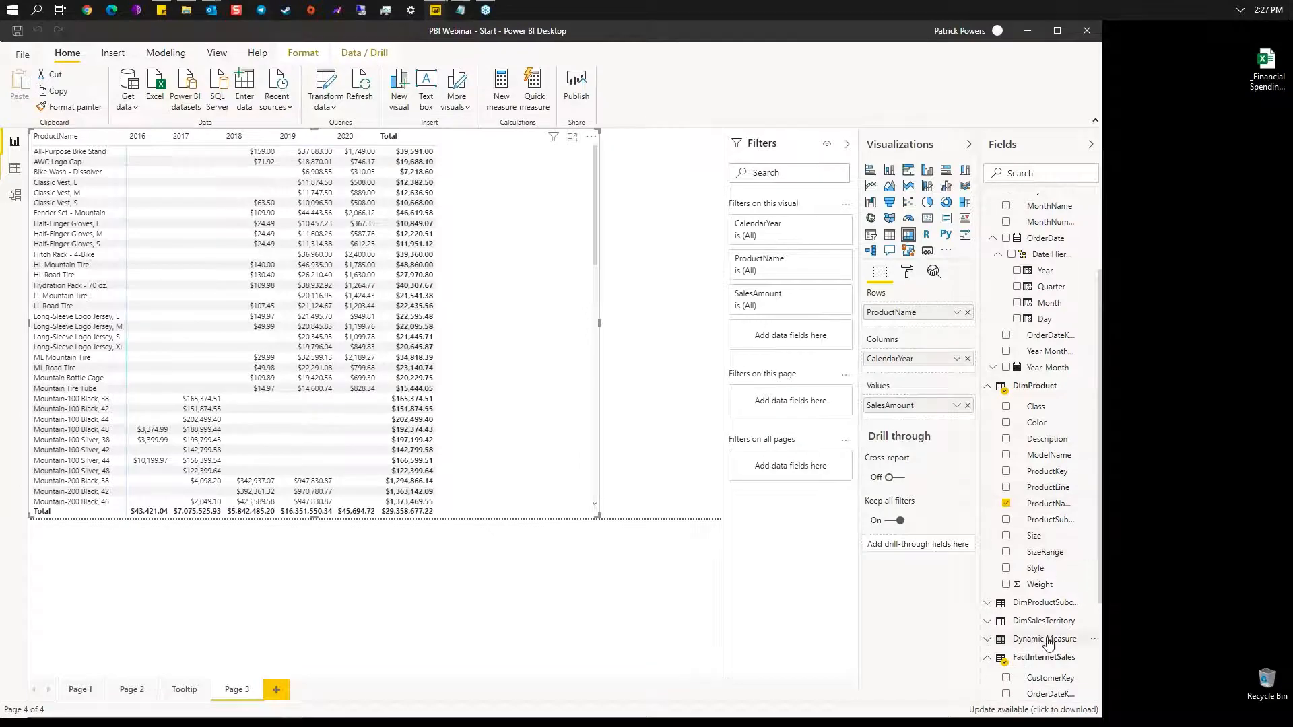
{"action": "left_click", "coordinate": [1045, 658]}
{"action": "left_click", "coordinate": [280, 78]}
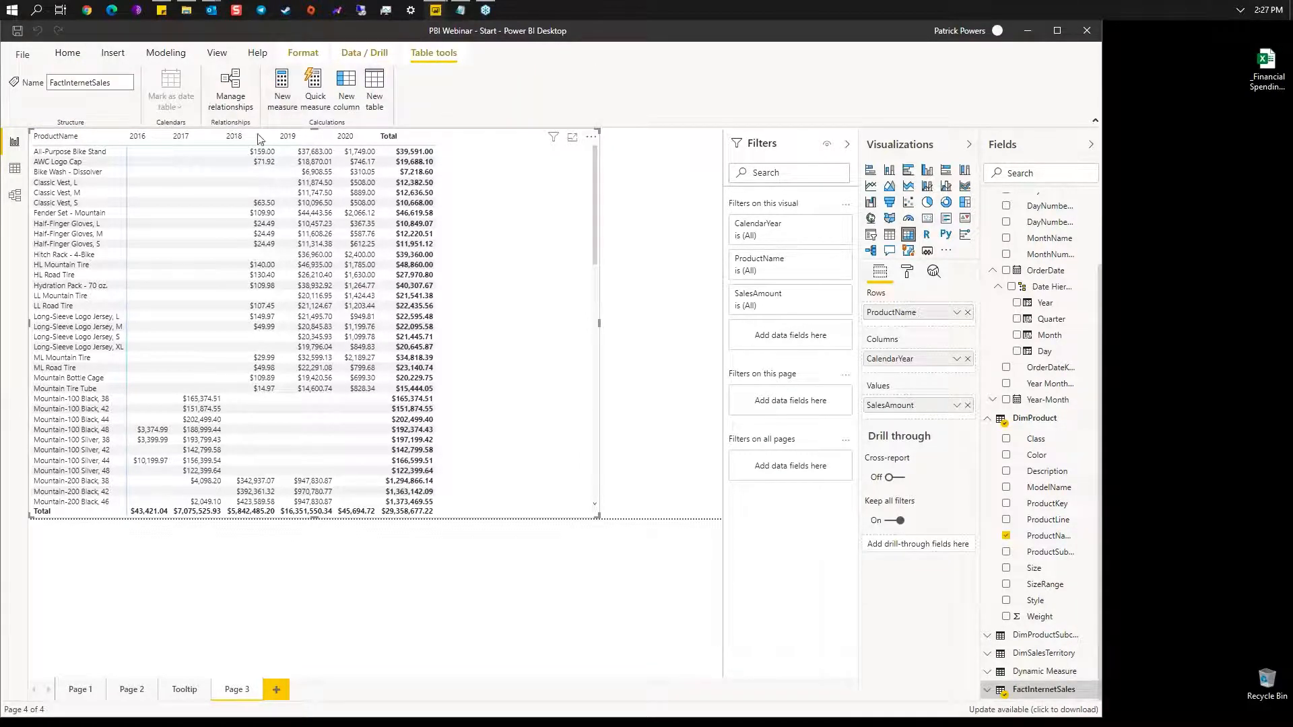
{"action": "key", "text": "ctrl+v"}
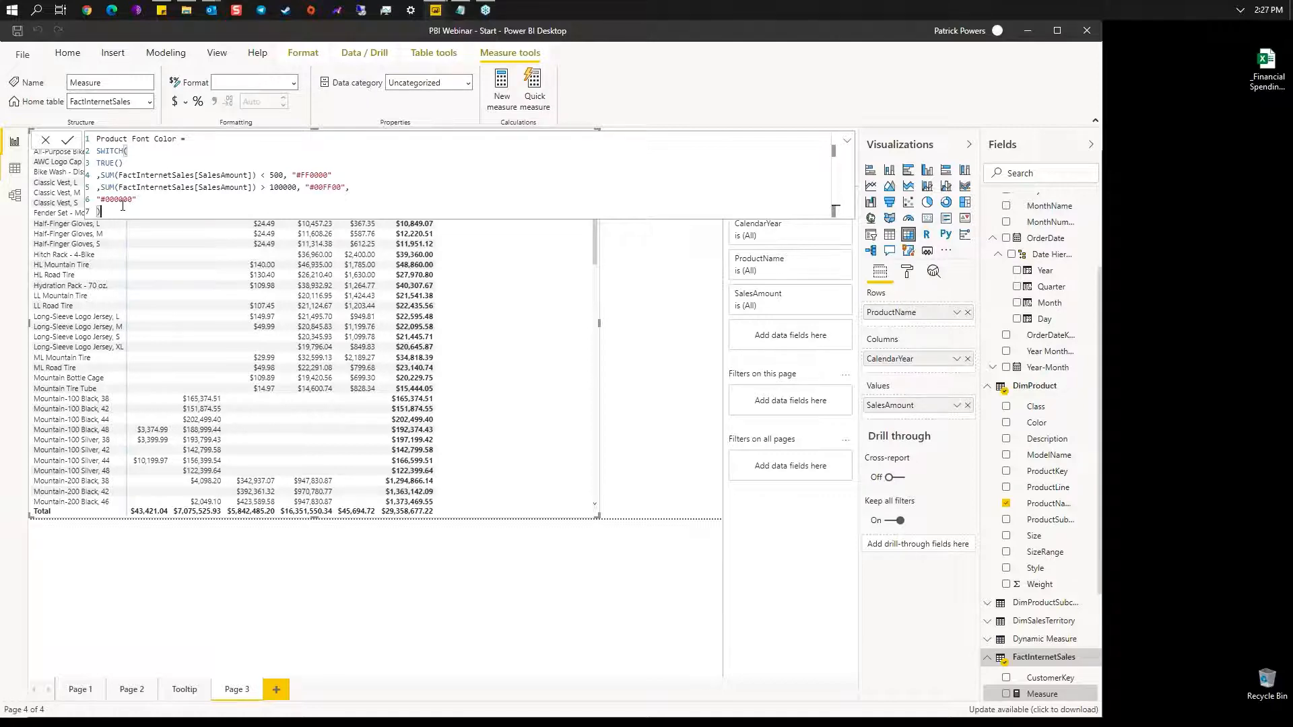
{"action": "key", "text": "Return"}
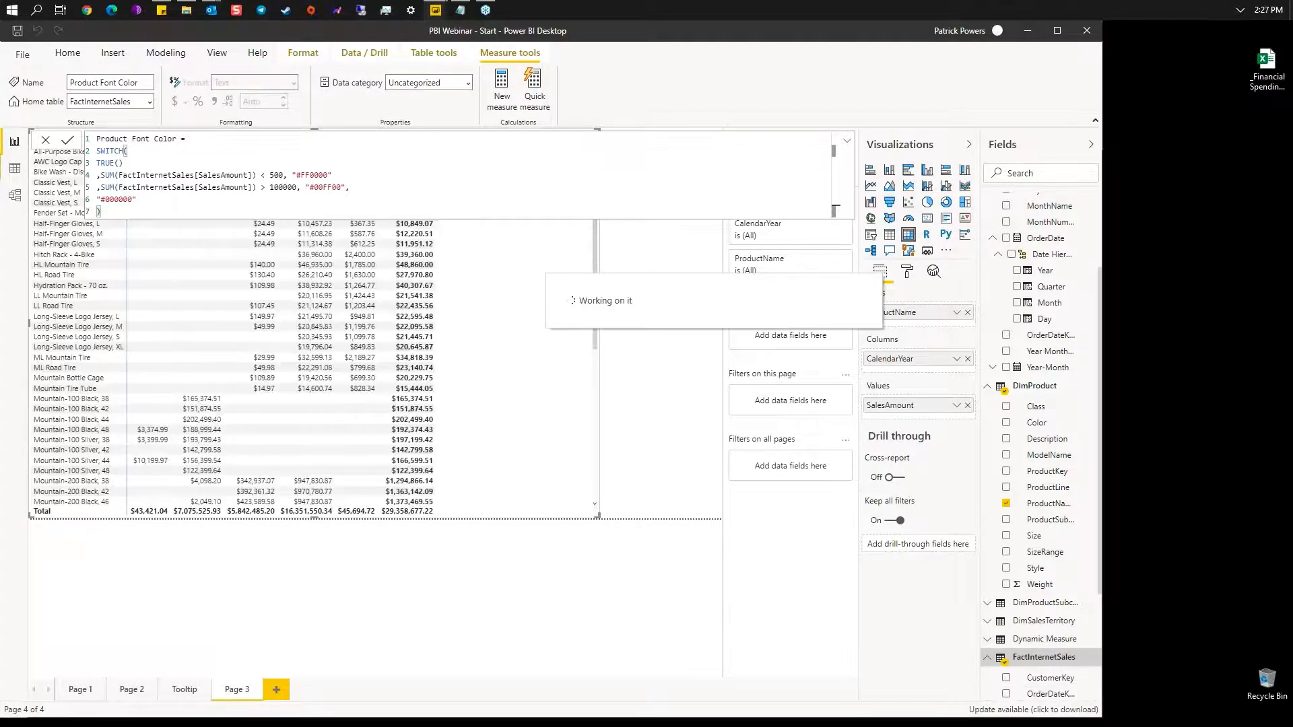
Step: Apply conditional font color to the matrix's SalesAmount values, formatted by field value and based on the Product Font Color measure
{"action": "scroll", "coordinate": [1077, 596], "scroll_direction": "down", "scroll_amount": 3}
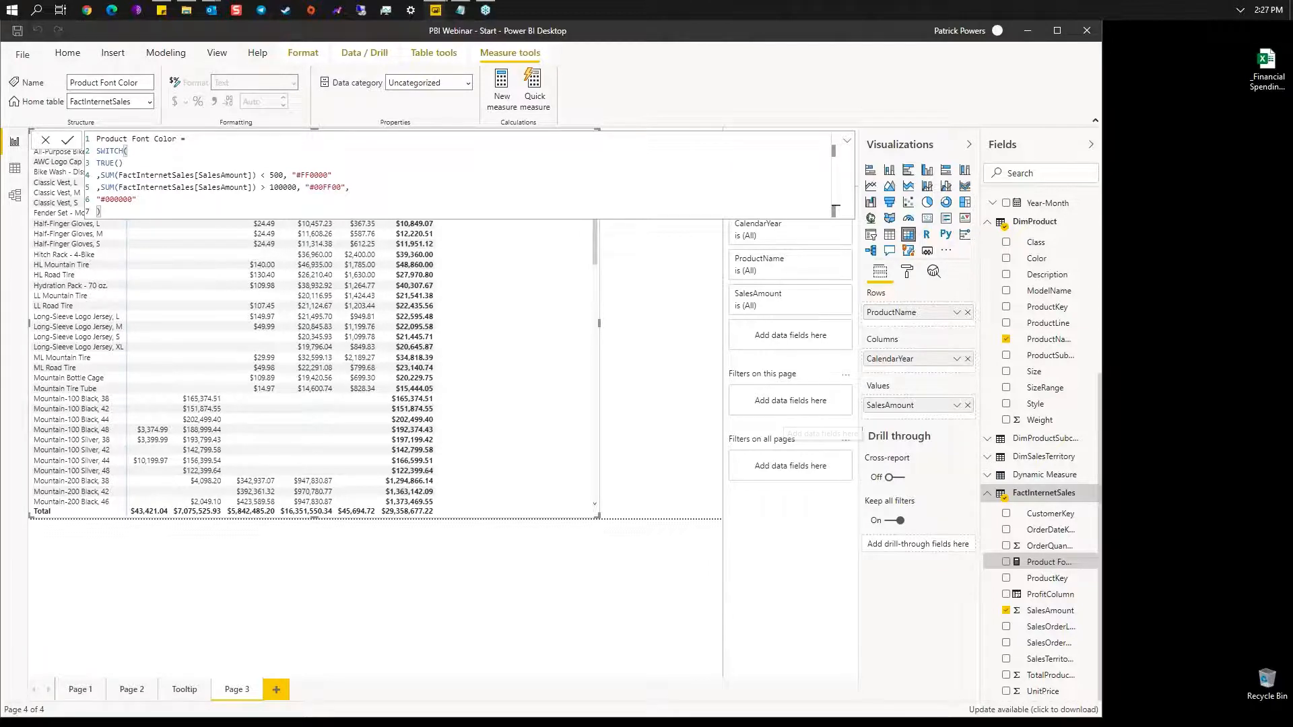
{"action": "right_click", "coordinate": [892, 407]}
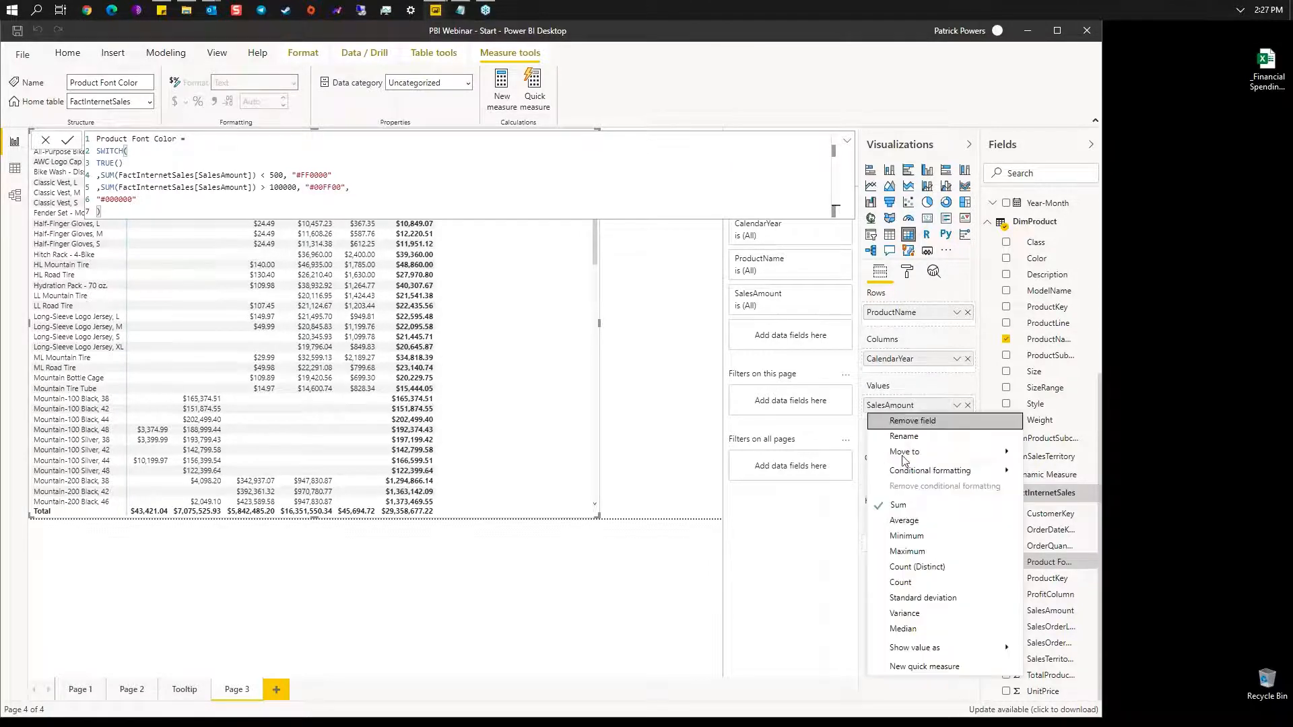
{"action": "mouse_move", "coordinate": [925, 645]}
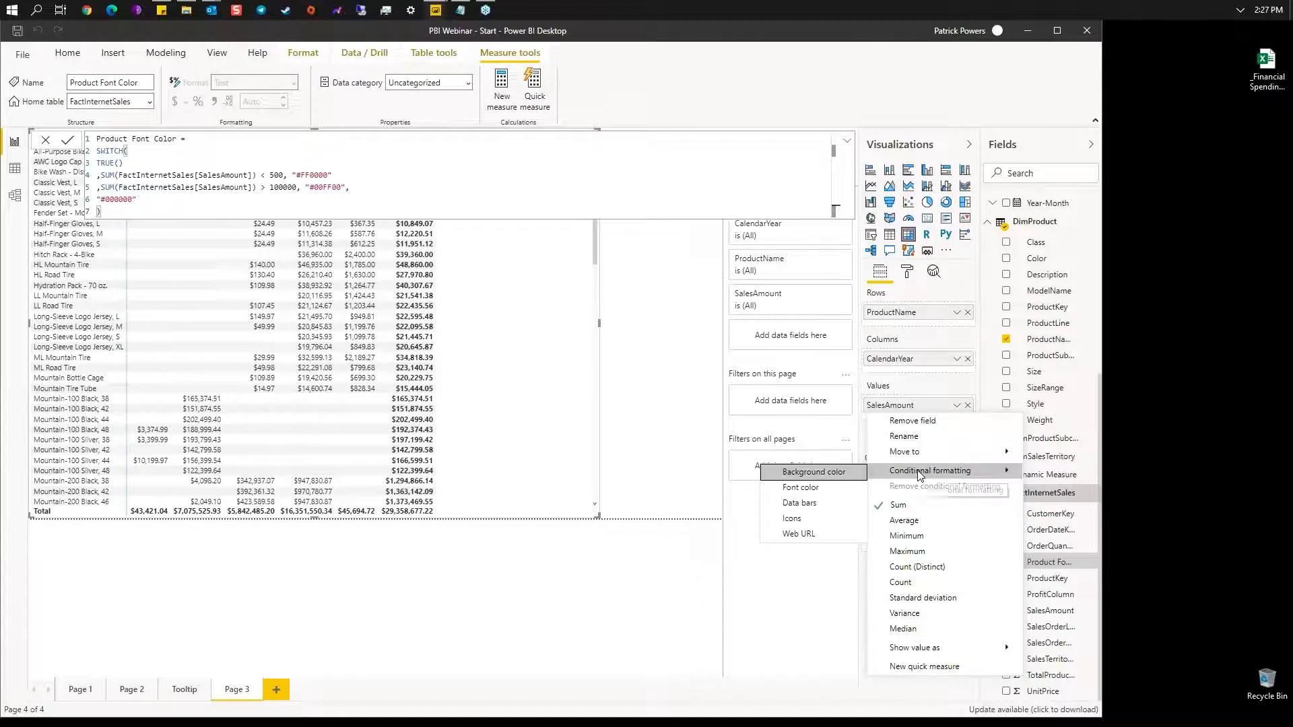
{"action": "left_click", "coordinate": [779, 491]}
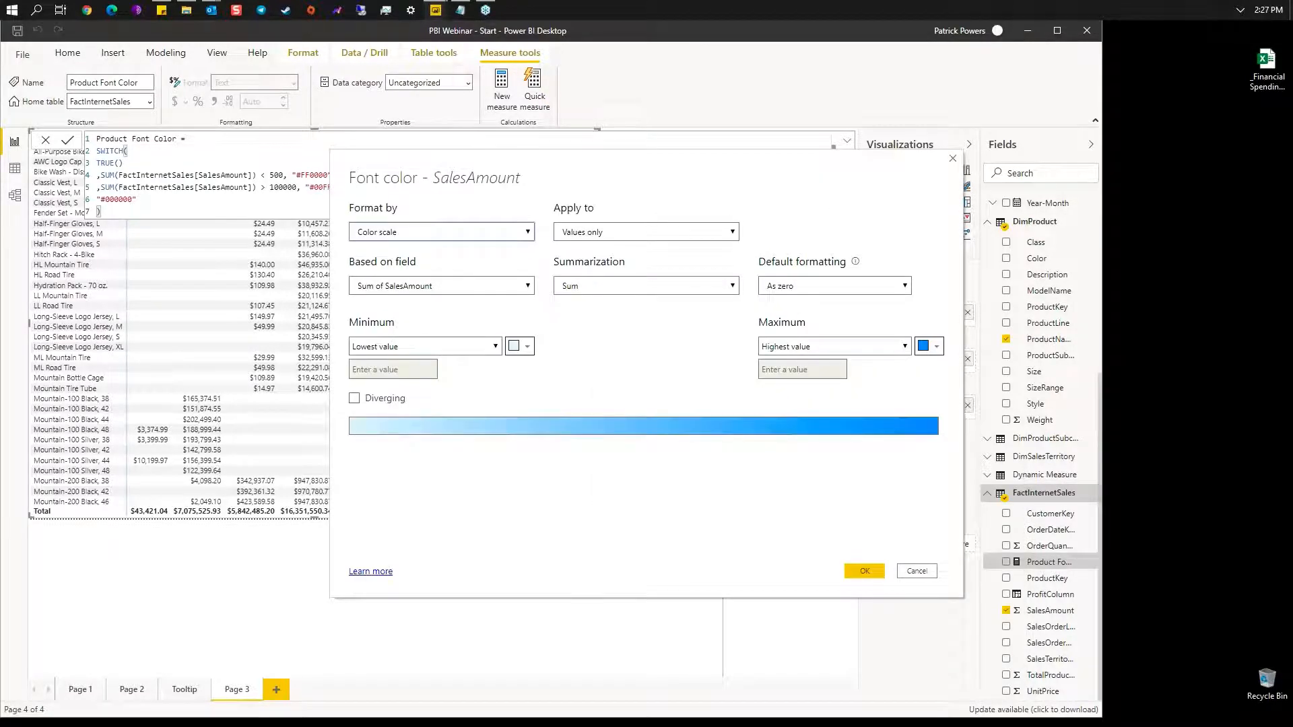
{"action": "left_click", "coordinate": [448, 238]}
{"action": "left_click", "coordinate": [440, 273]}
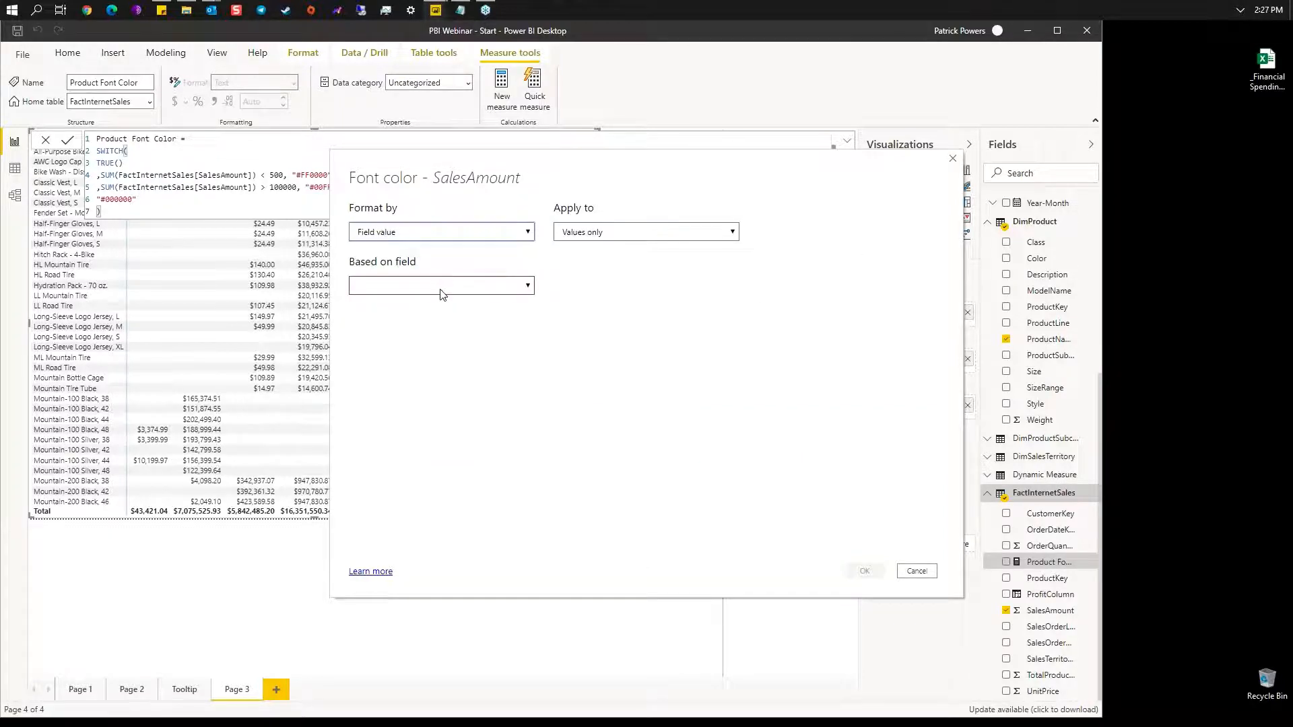
{"action": "left_click", "coordinate": [441, 290]}
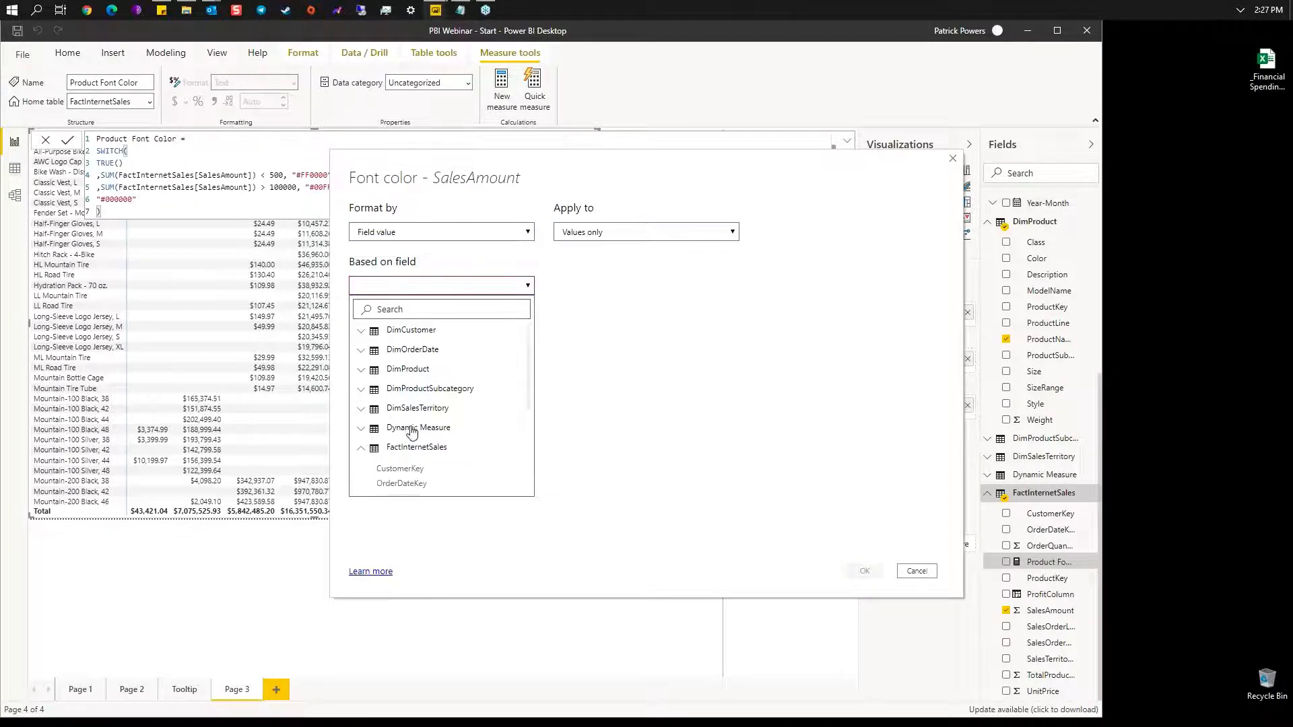
{"action": "scroll", "coordinate": [412, 432], "scroll_direction": "down", "scroll_amount": 3}
{"action": "left_click", "coordinate": [421, 368]}
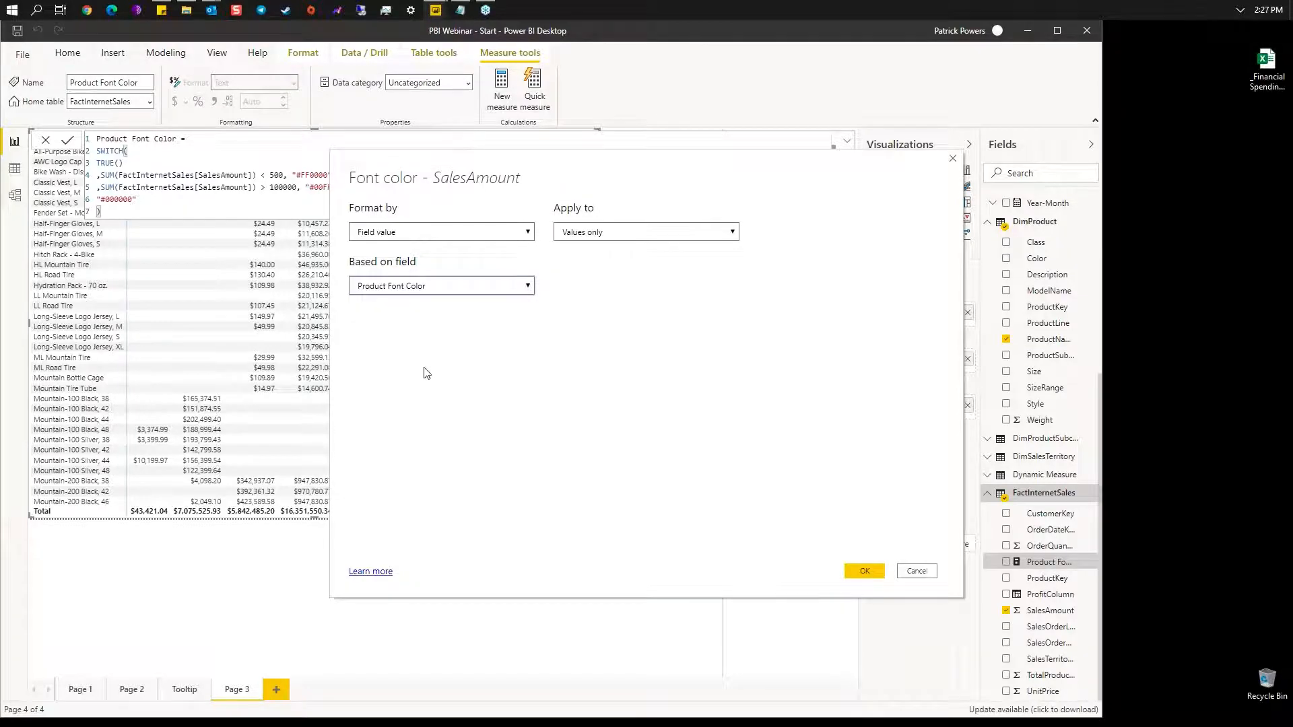
{"action": "left_click", "coordinate": [865, 571]}
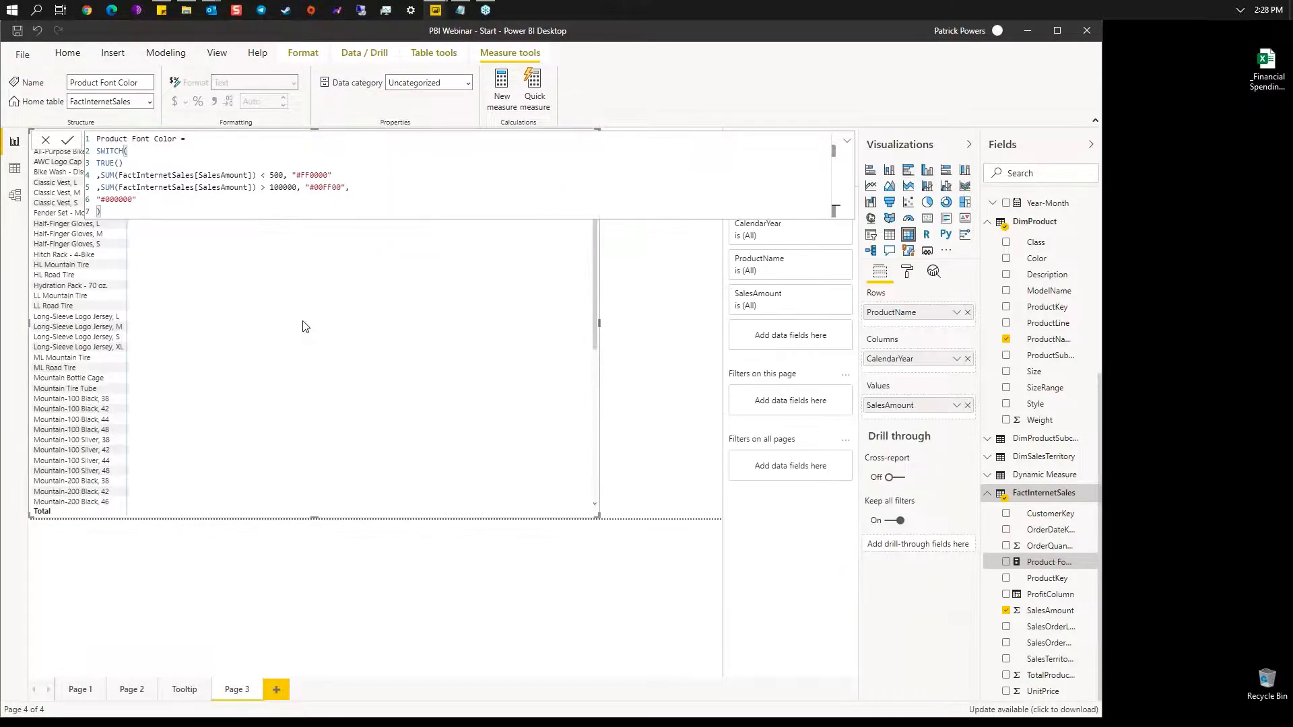
{"action": "left_click", "coordinate": [1022, 494]}
Step: Examine the font colors of the yearly sales amounts across all product rows of the matrix
{"action": "scroll", "coordinate": [293, 305], "scroll_direction": "down", "scroll_amount": 5}
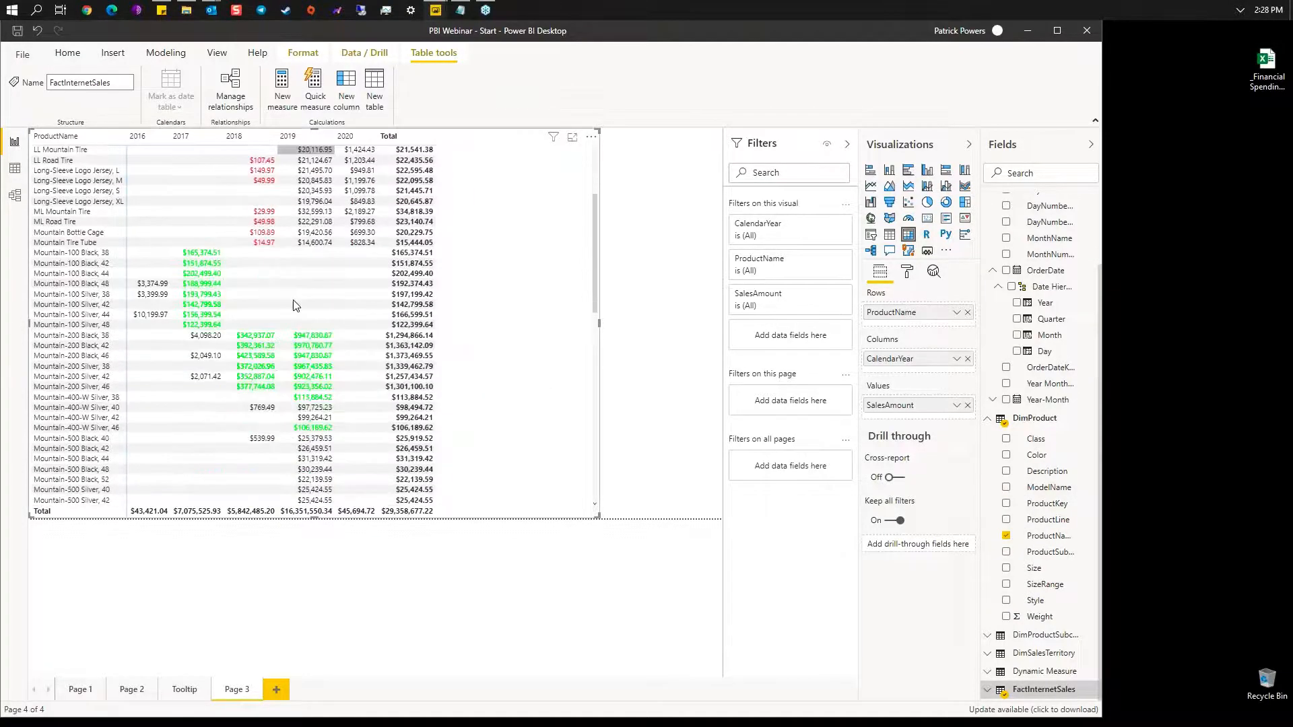
{"action": "scroll", "coordinate": [293, 305], "scroll_direction": "down", "scroll_amount": 10}
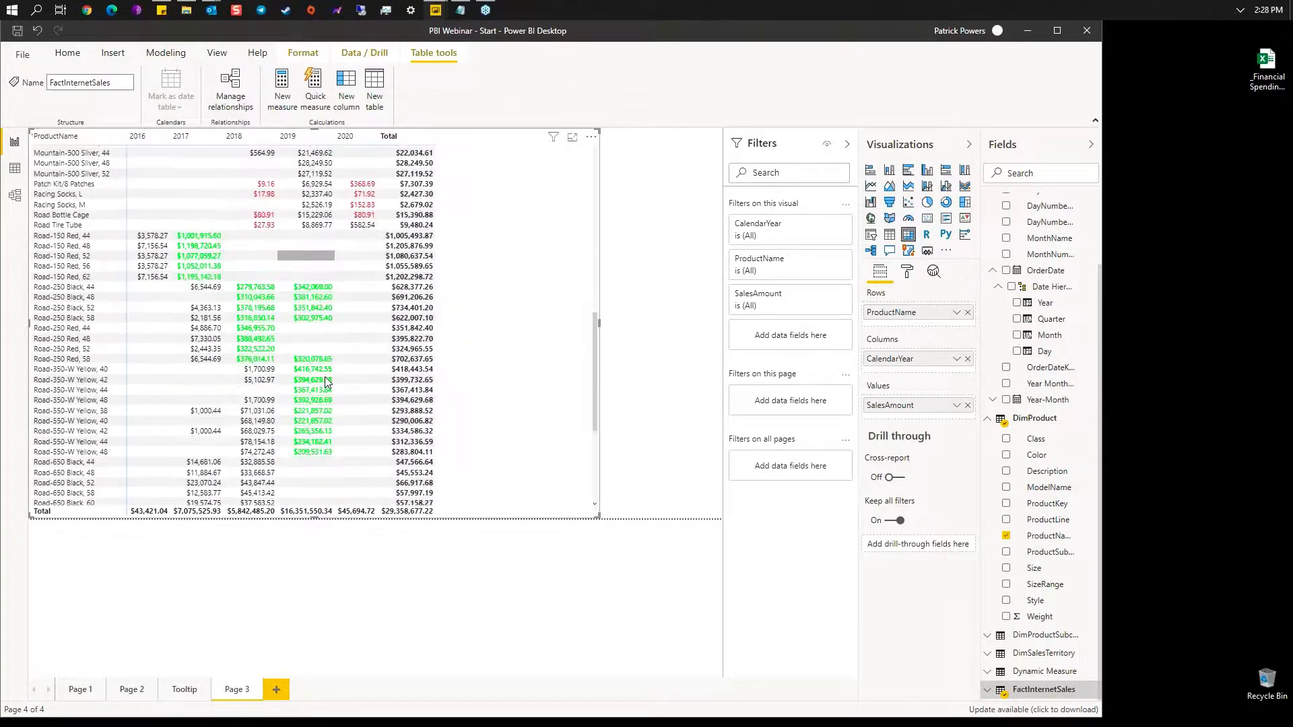
{"action": "scroll", "coordinate": [325, 381], "scroll_direction": "down", "scroll_amount": 2}
{"action": "scroll", "coordinate": [325, 382], "scroll_direction": "down", "scroll_amount": 15}
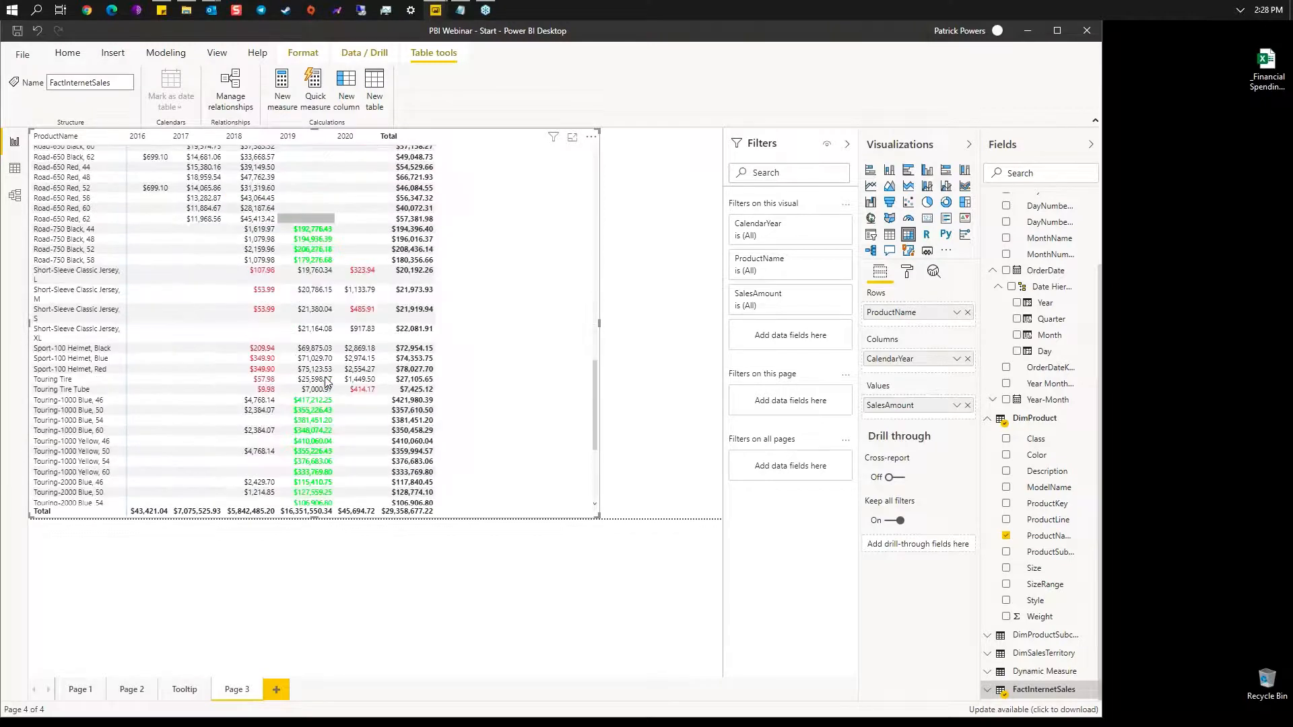
{"action": "scroll", "coordinate": [370, 350], "scroll_direction": "up", "scroll_amount": 5}
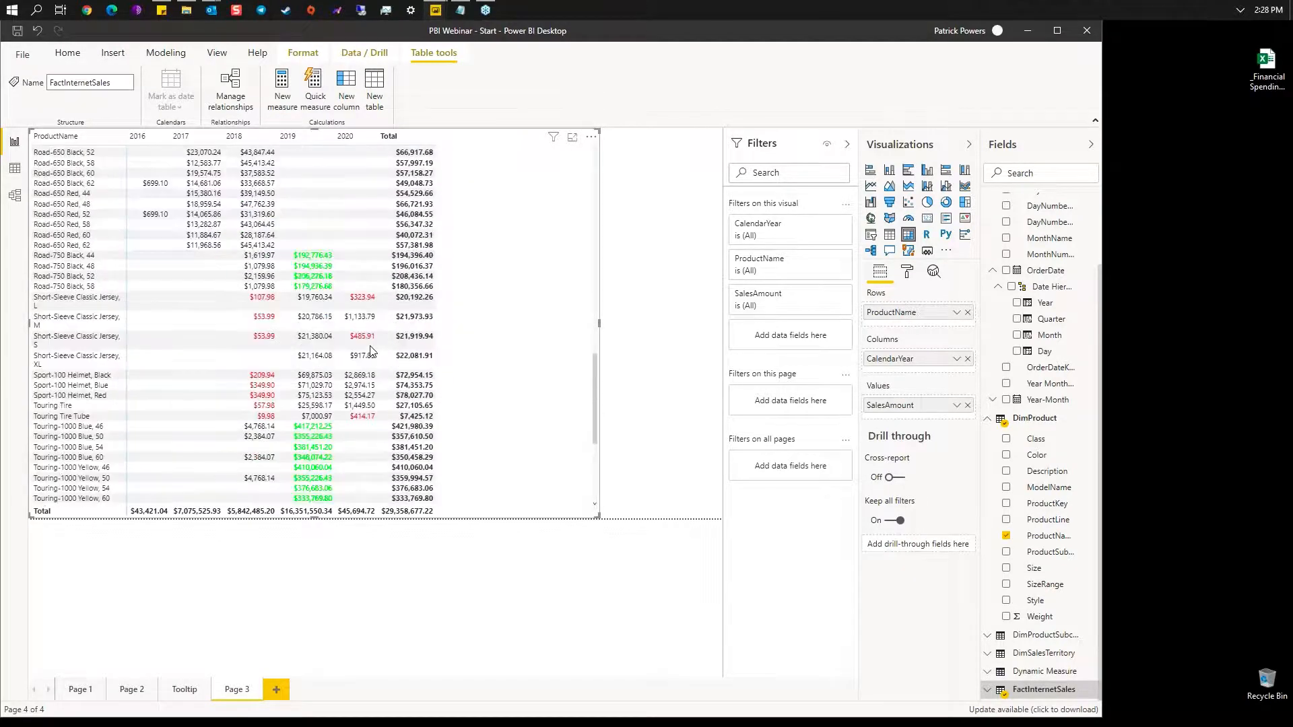
{"action": "scroll", "coordinate": [370, 351], "scroll_direction": "up", "scroll_amount": 10}
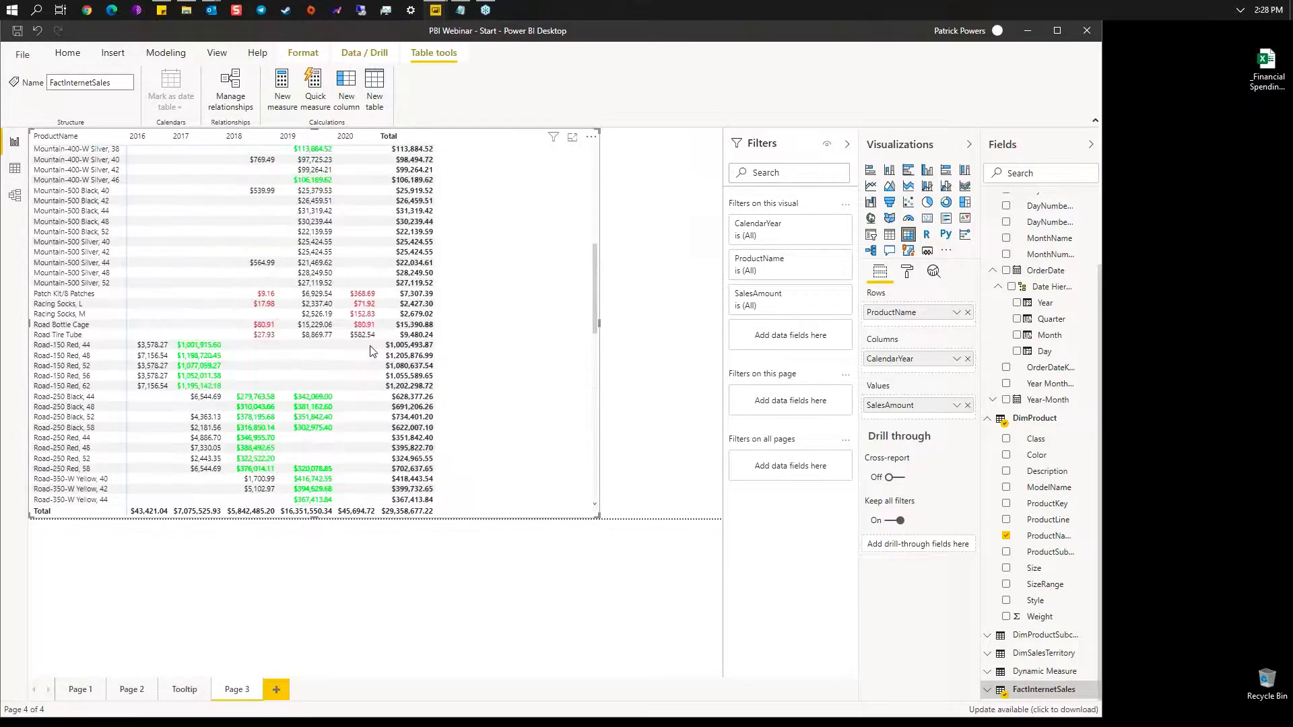
{"action": "scroll", "coordinate": [370, 350], "scroll_direction": "up", "scroll_amount": 4}
{"action": "scroll", "coordinate": [369, 351], "scroll_direction": "up", "scroll_amount": 6}
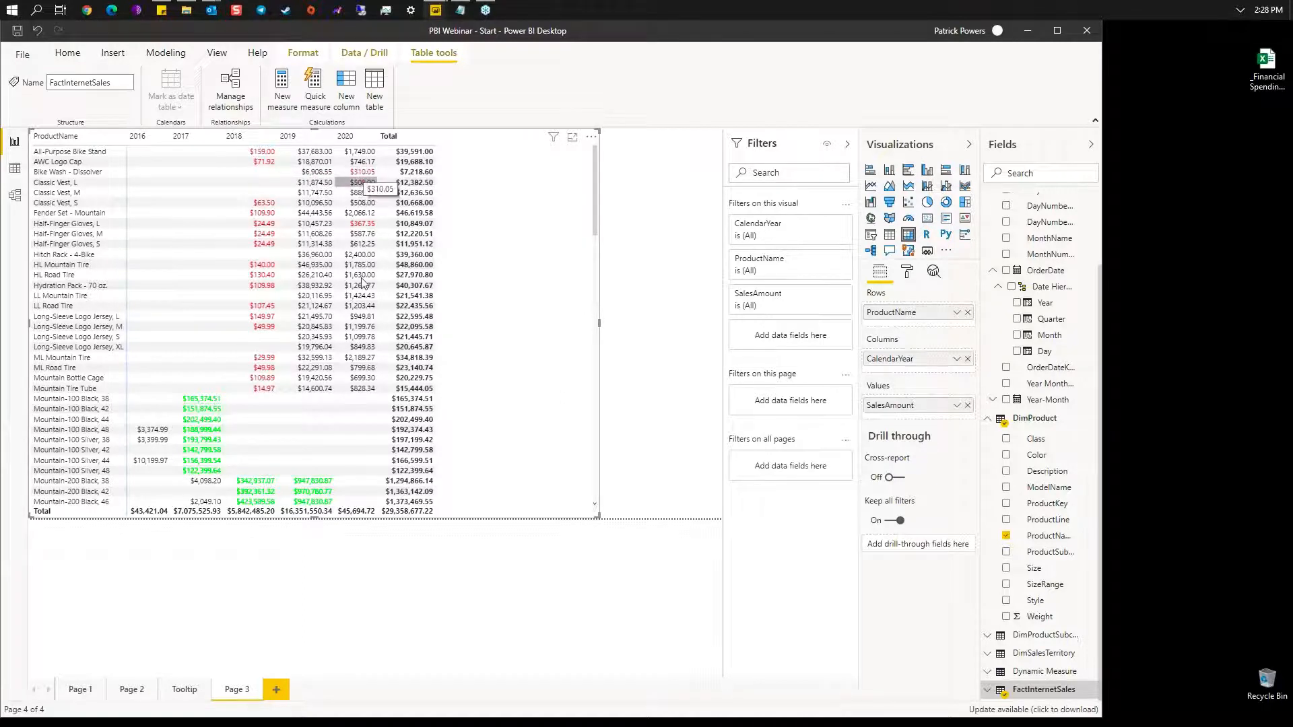
{"action": "scroll", "coordinate": [369, 329], "scroll_direction": "down", "scroll_amount": 1}
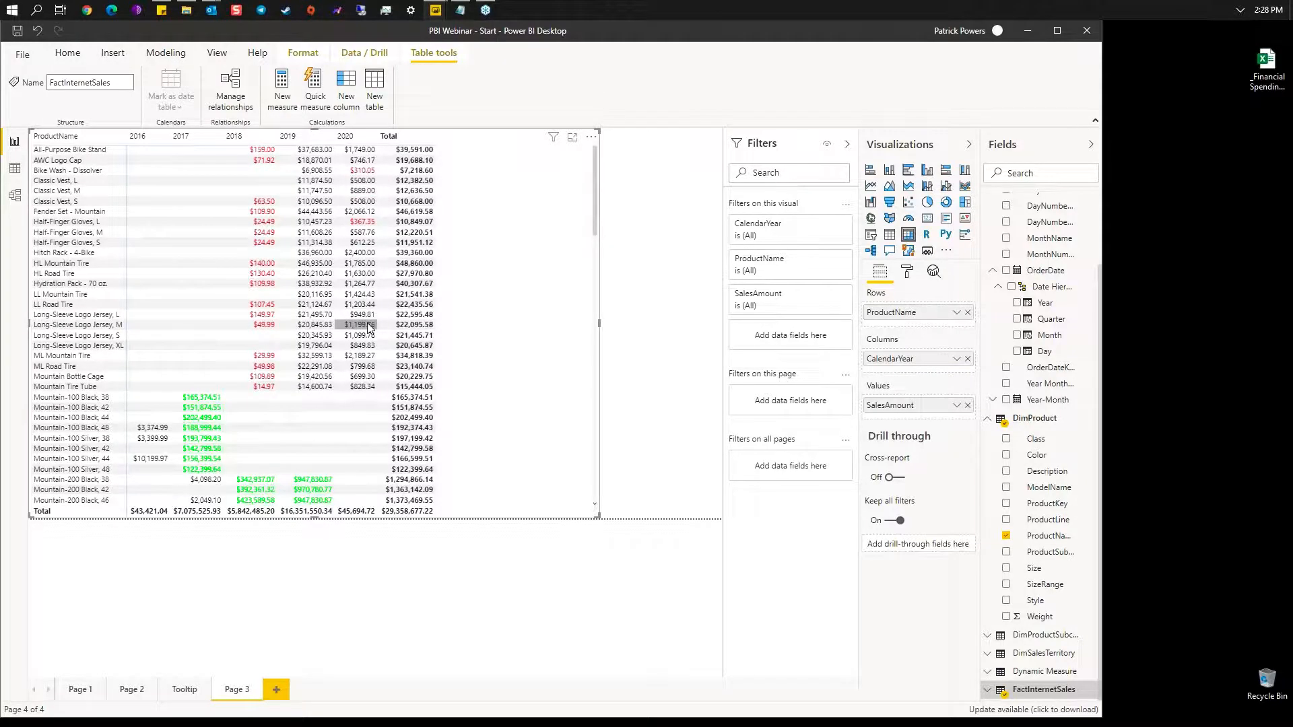
{"action": "scroll", "coordinate": [368, 324], "scroll_direction": "down", "scroll_amount": 10}
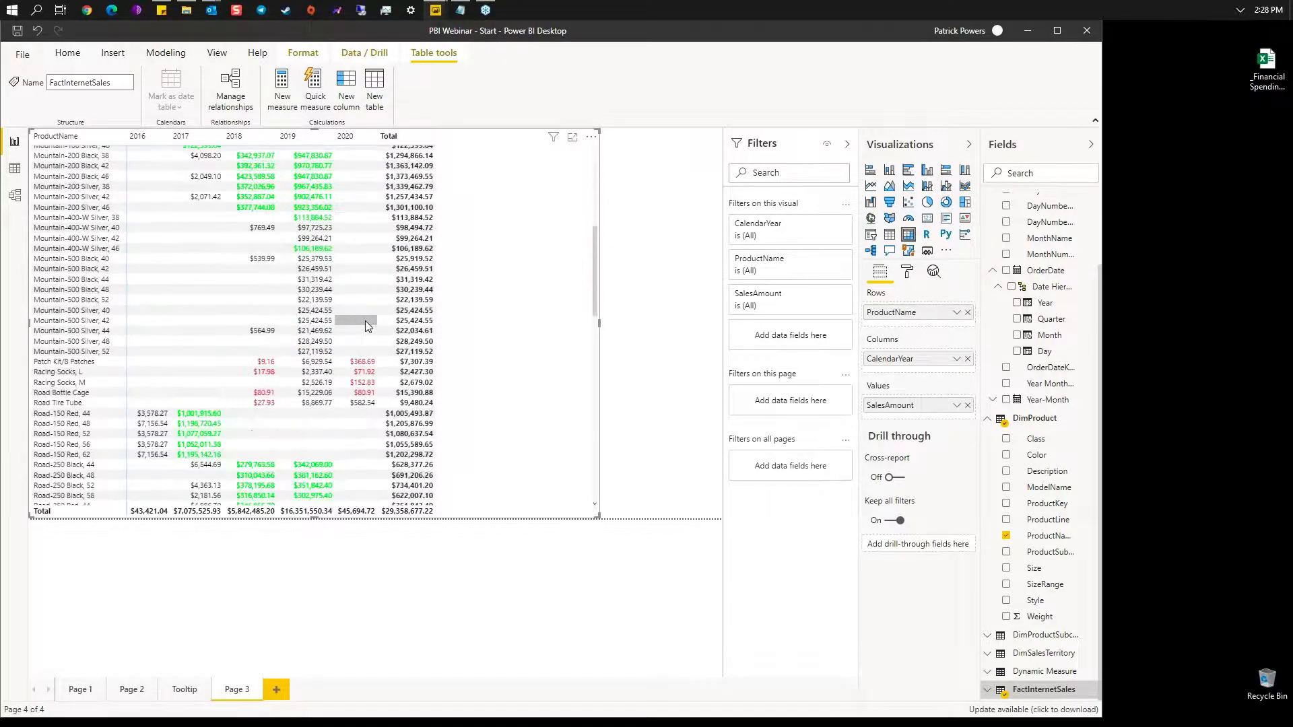
{"action": "scroll", "coordinate": [362, 322], "scroll_direction": "down", "scroll_amount": 8}
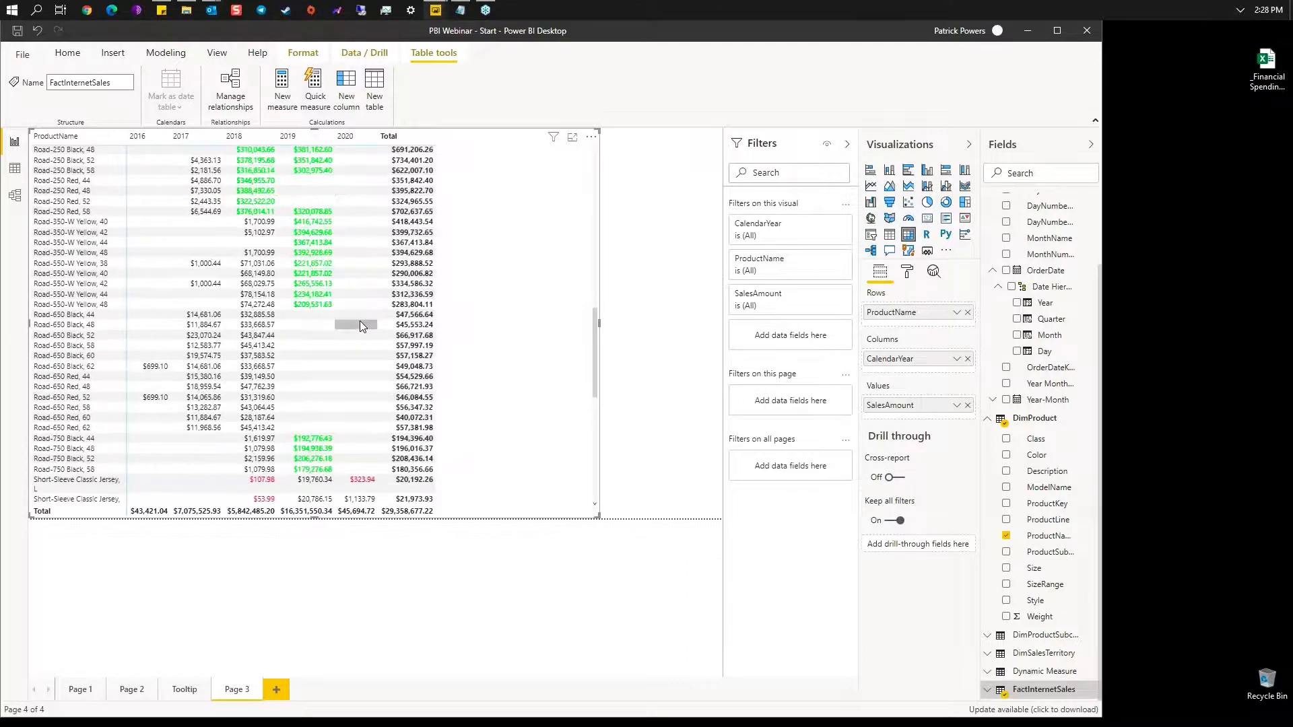
{"action": "scroll", "coordinate": [362, 326], "scroll_direction": "down", "scroll_amount": 3}
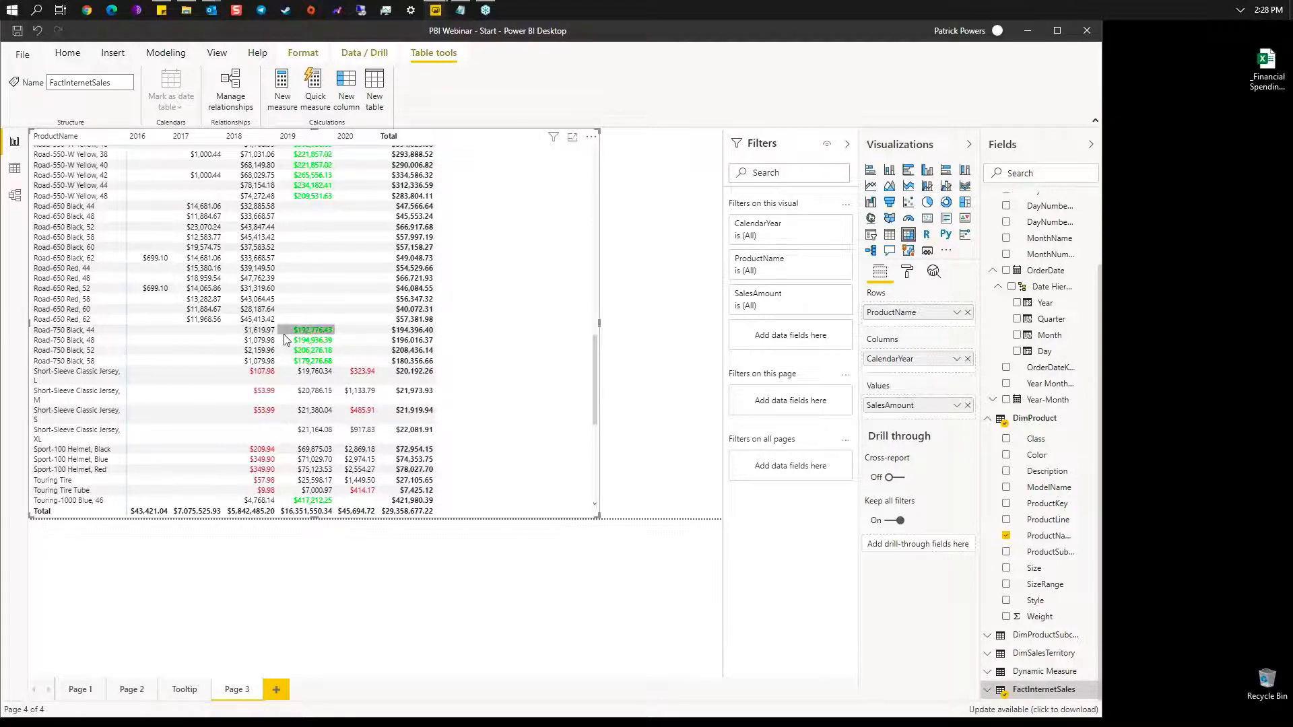
{"action": "scroll", "coordinate": [280, 338], "scroll_direction": "up", "scroll_amount": 6}
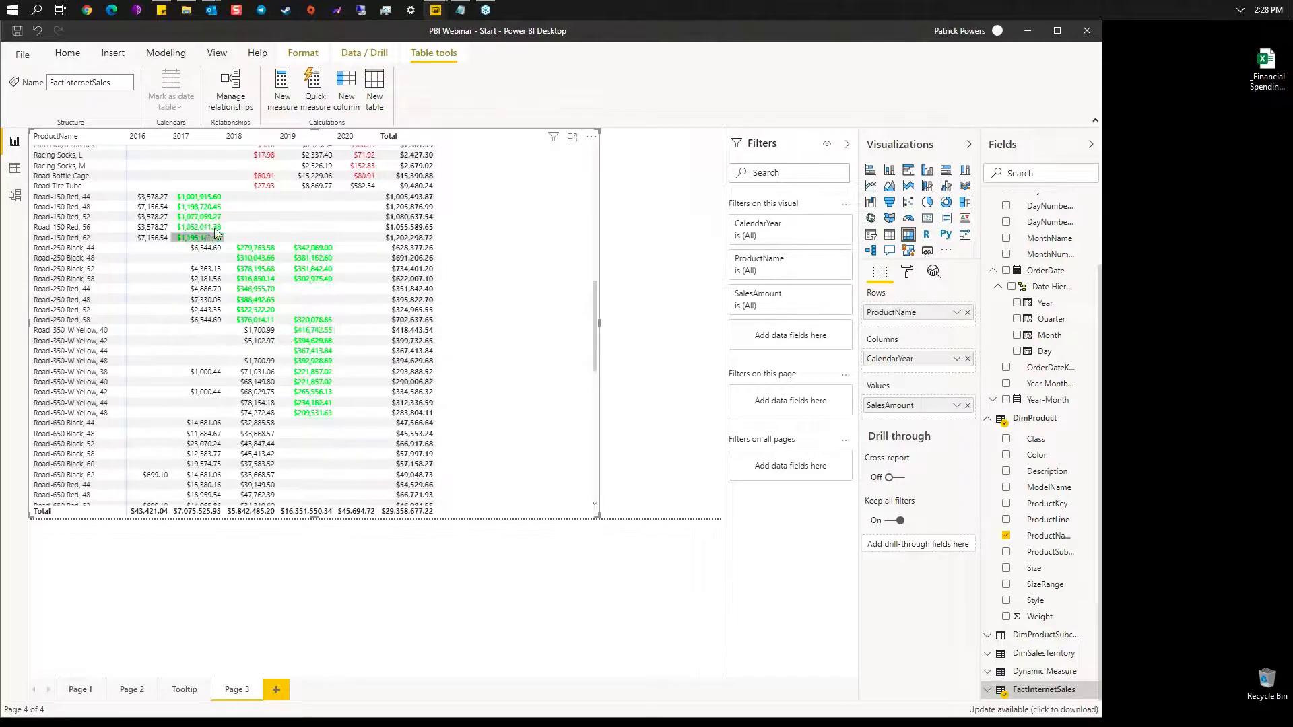
{"action": "scroll", "coordinate": [245, 233], "scroll_direction": "up", "scroll_amount": 3}
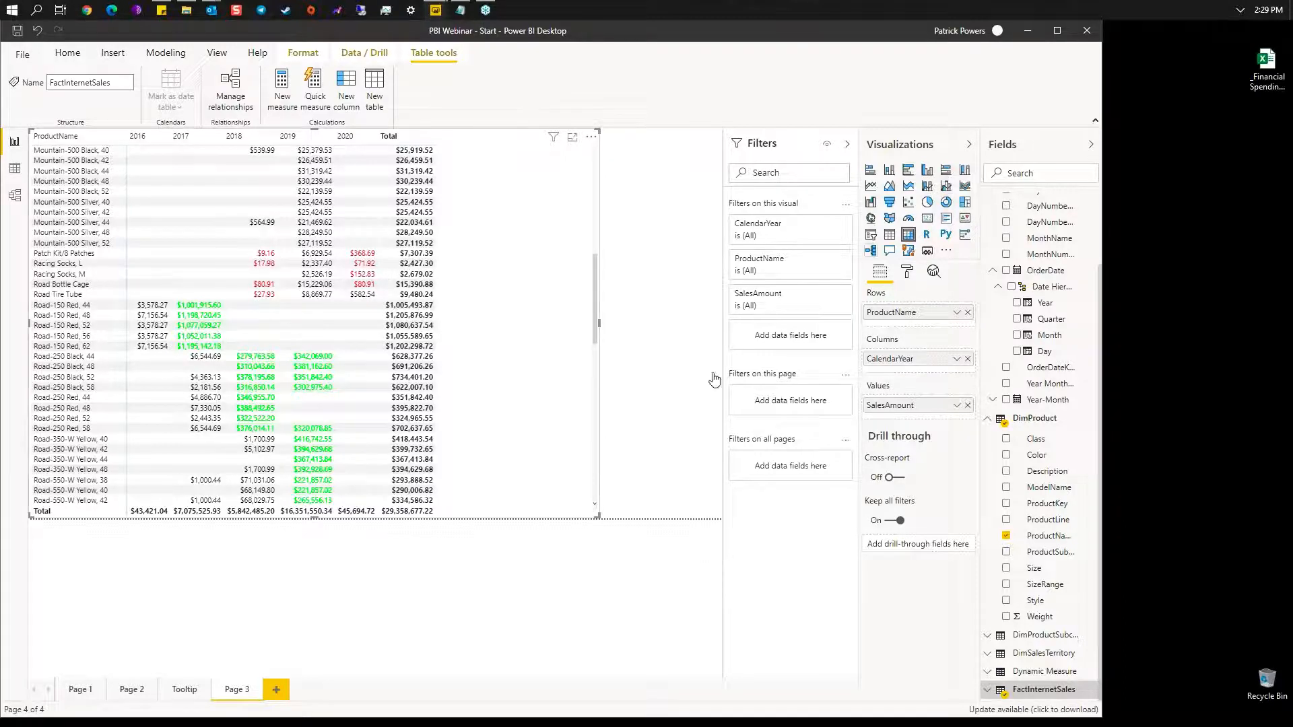
Step: Switch to the PBI Webinar report in the other Power BI Desktop window and enlarge that window to show its KPI arrow table
{"action": "left_click", "coordinate": [1029, 32]}
{"action": "mouse_move", "coordinate": [435, 10]}
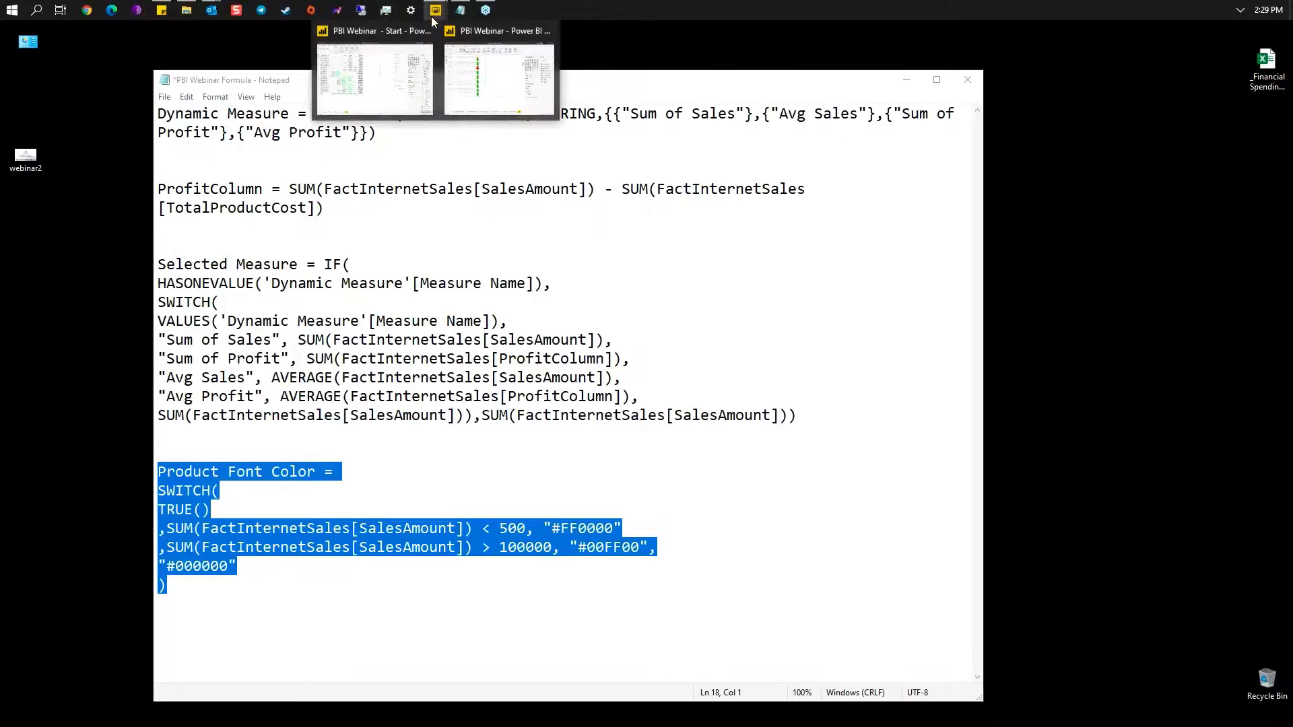
{"action": "left_click", "coordinate": [451, 106]}
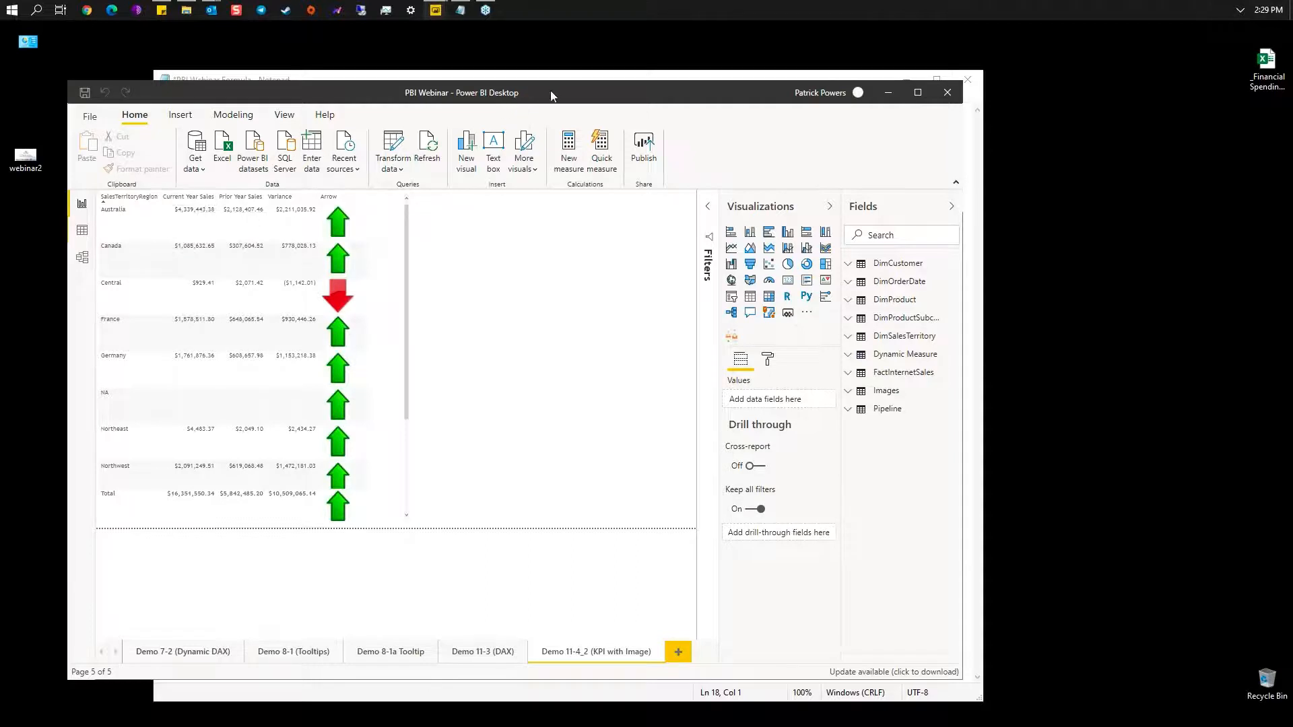
{"action": "left_click_drag", "start_coordinate": [551, 90], "coordinate": [483, 29]}
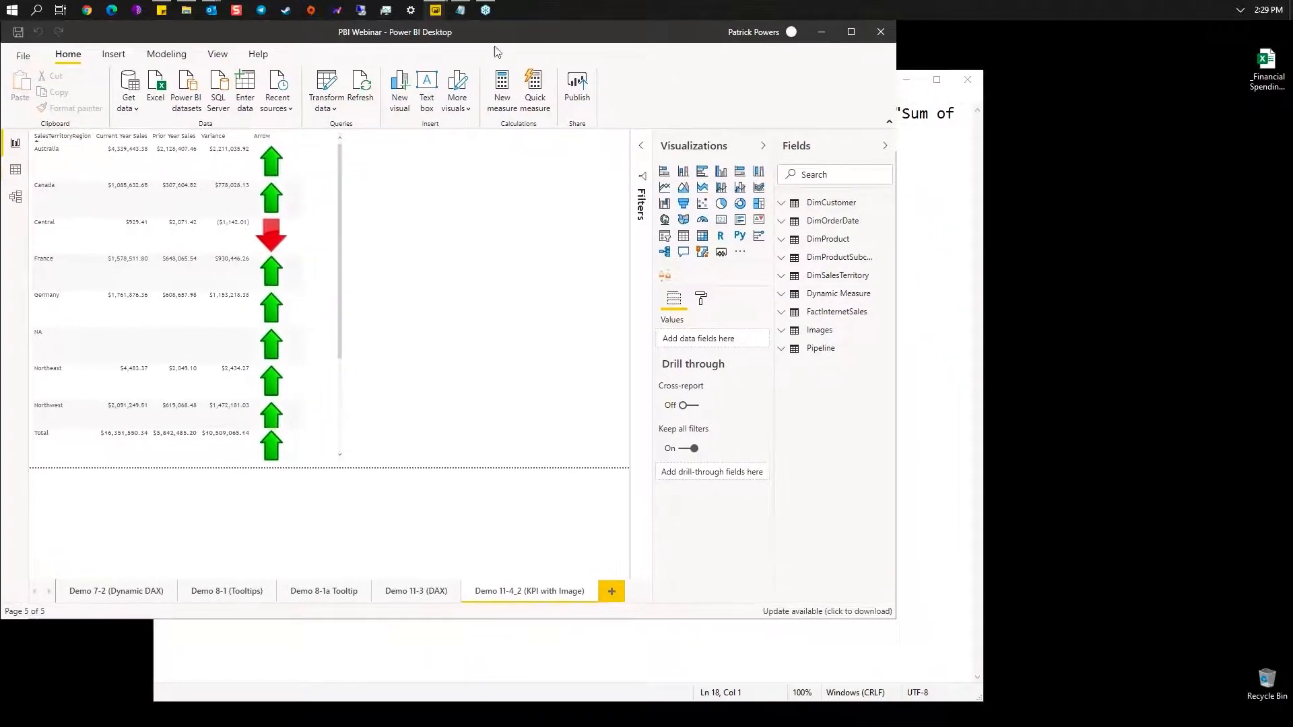
{"action": "left_click_drag", "start_coordinate": [898, 622], "coordinate": [1103, 726]}
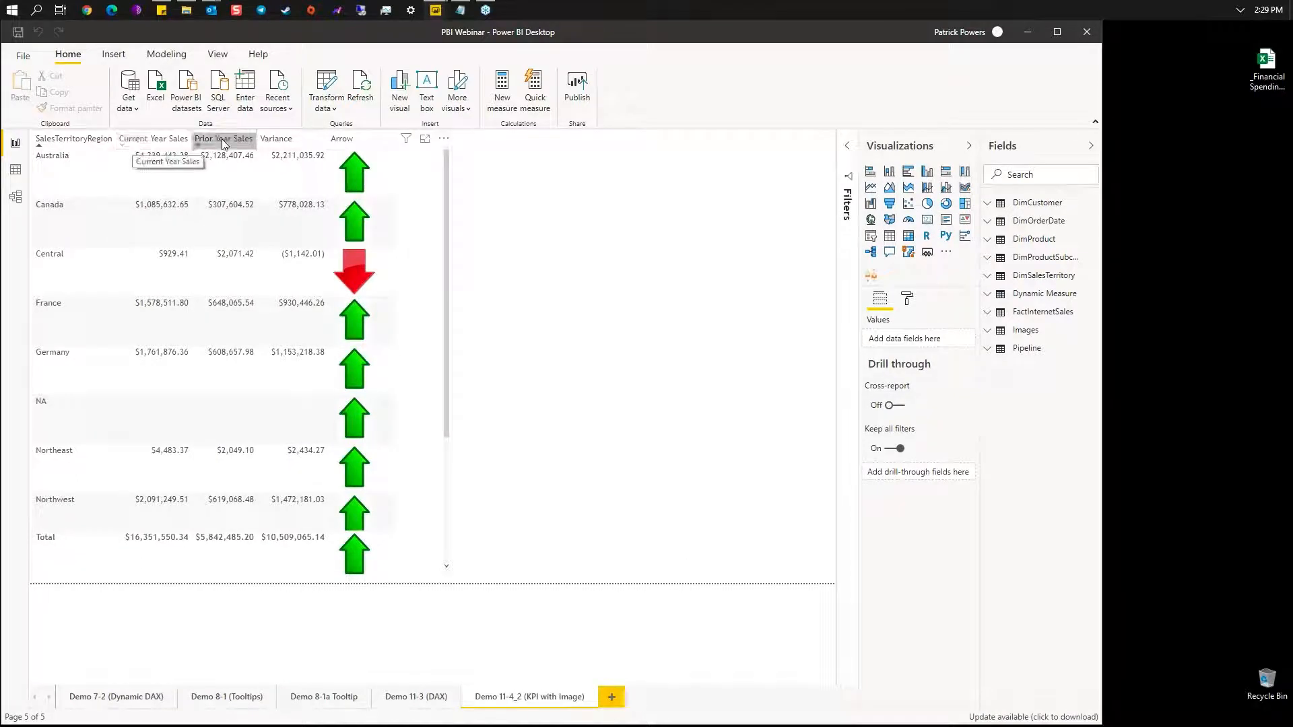
Step: Inspect the formulas of the Current Year Sales and Prior Year Sales columns in FactInternetSales
{"action": "left_click", "coordinate": [994, 316]}
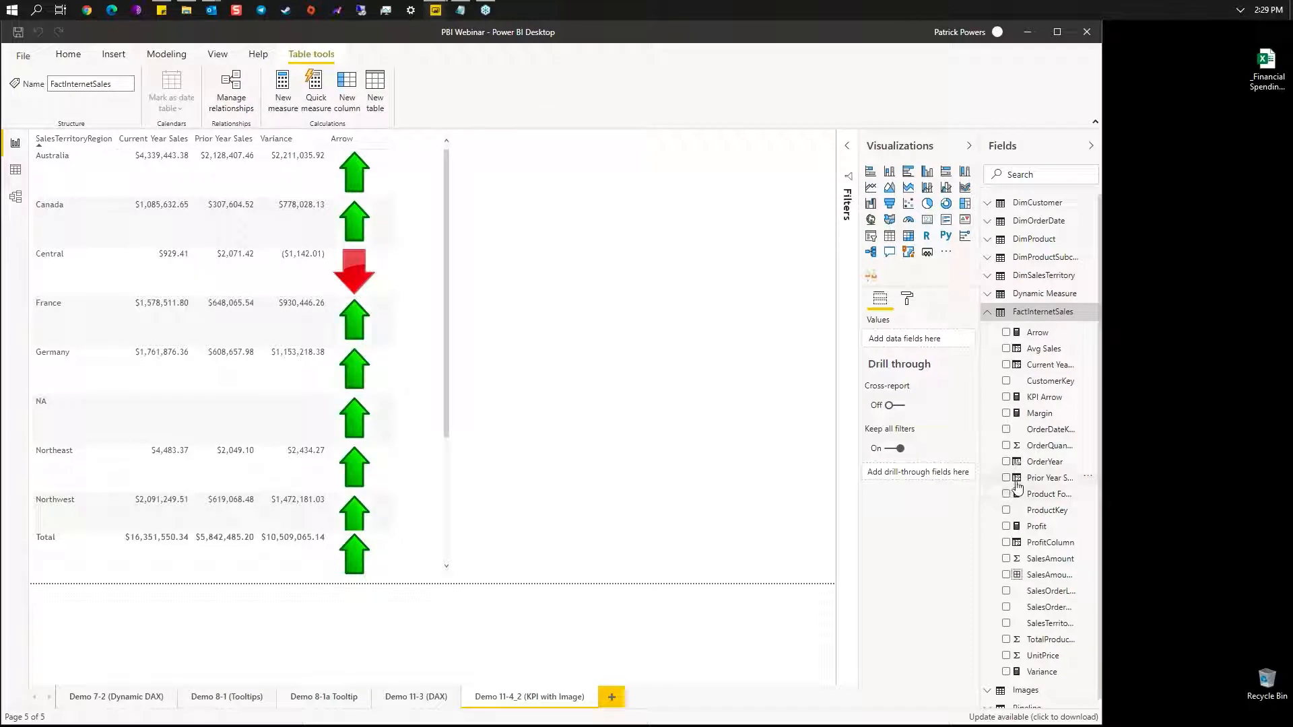
{"action": "left_click", "coordinate": [1042, 366]}
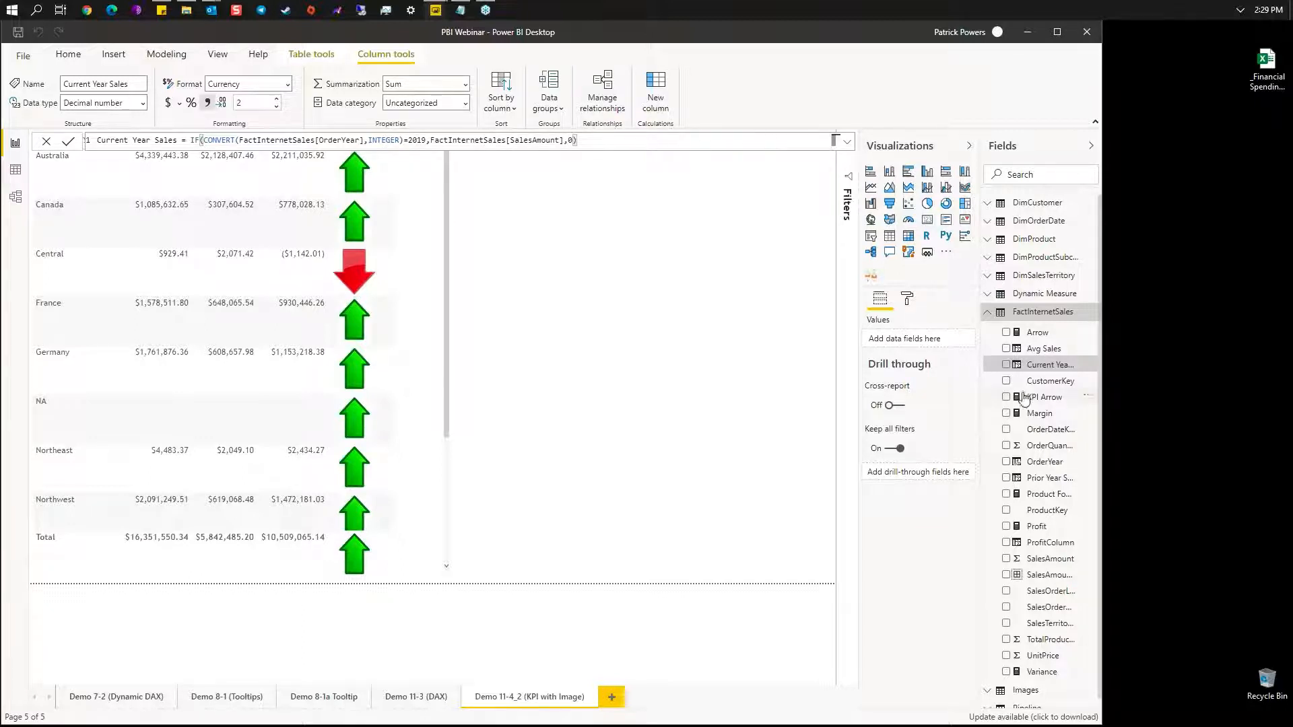
{"action": "left_click", "coordinate": [1054, 480]}
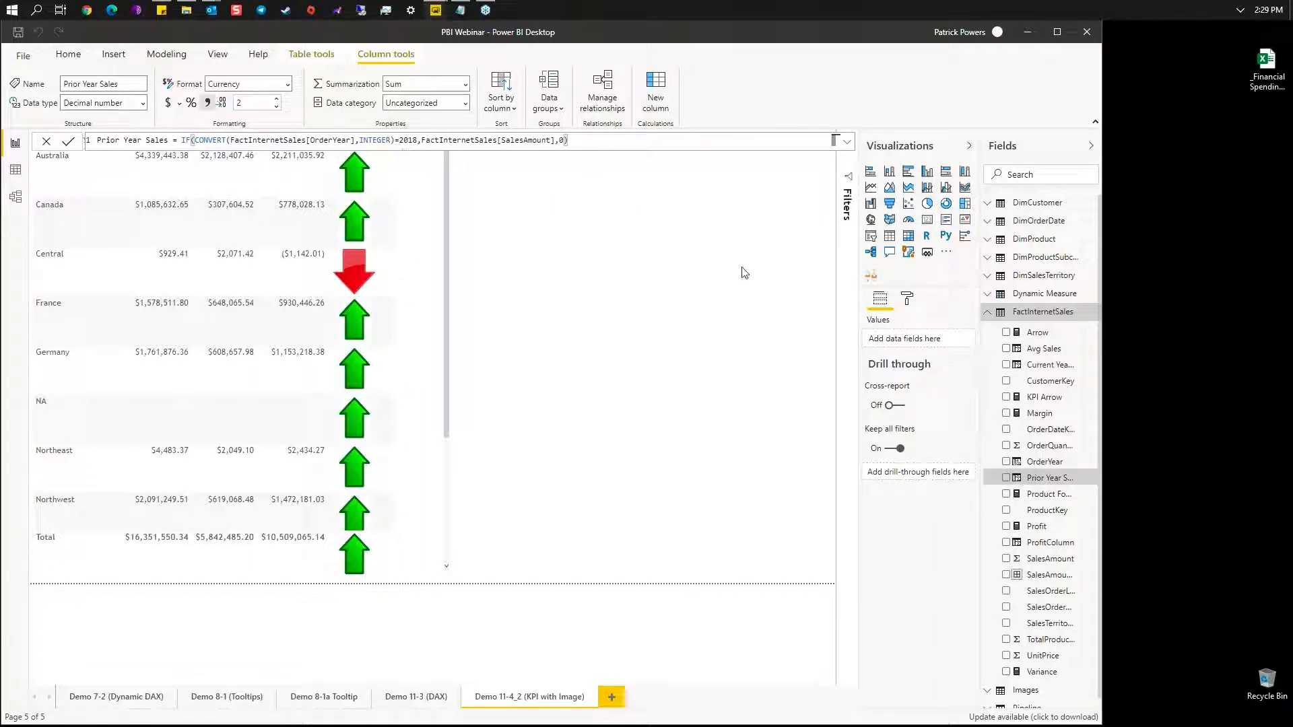
Step: Inspect the Variance measure's formula and examine the sales figures and arrows across all territory rows of the table
{"action": "left_click", "coordinate": [1042, 673]}
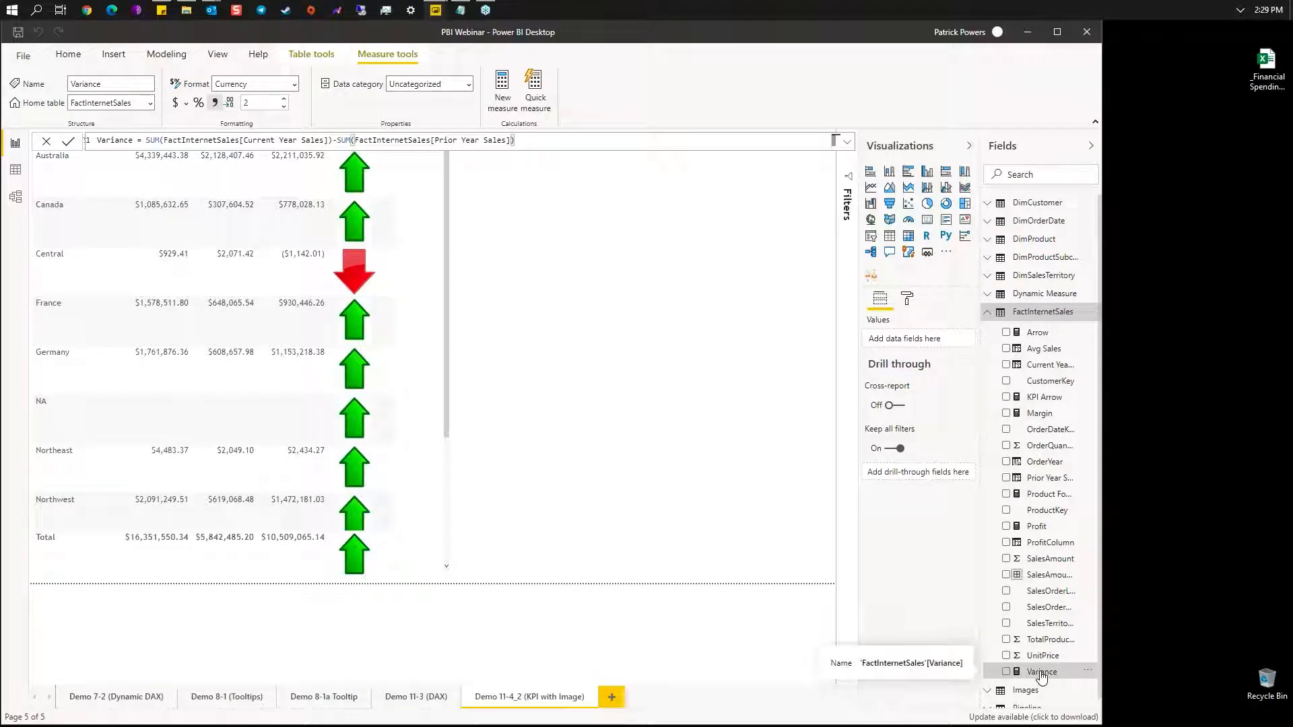
{"action": "mouse_move", "coordinate": [388, 267]}
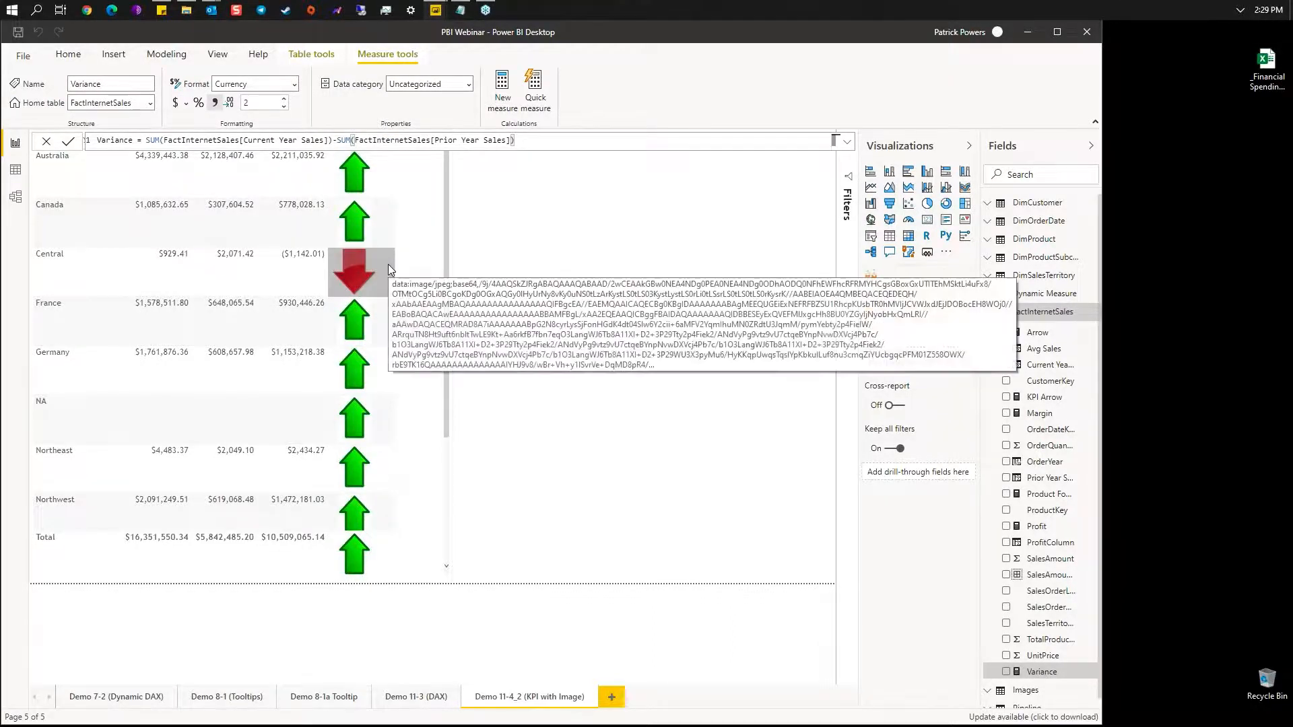
{"action": "left_click", "coordinate": [404, 253]}
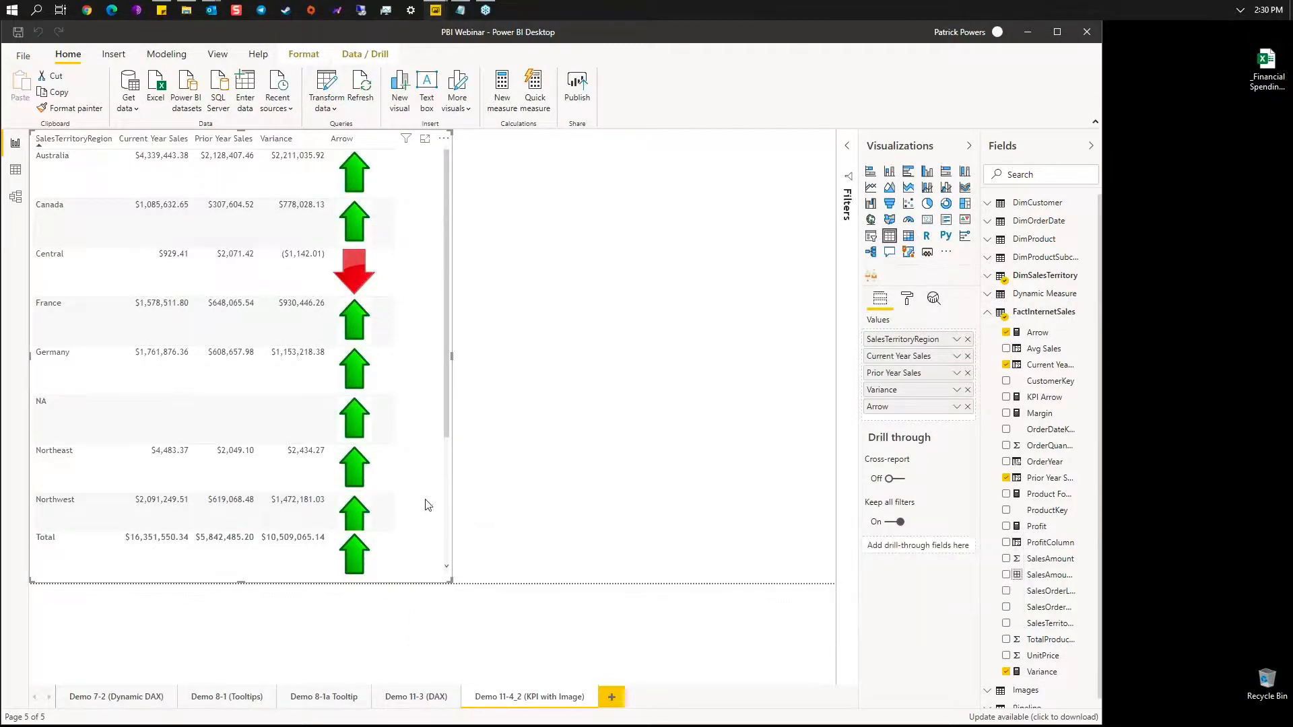
{"action": "scroll", "coordinate": [426, 505], "scroll_direction": "down", "scroll_amount": 5}
{"action": "scroll", "coordinate": [426, 505], "scroll_direction": "up", "scroll_amount": 5}
{"action": "scroll", "coordinate": [413, 322], "scroll_direction": "down", "scroll_amount": 3}
{"action": "scroll", "coordinate": [414, 324], "scroll_direction": "down", "scroll_amount": 2}
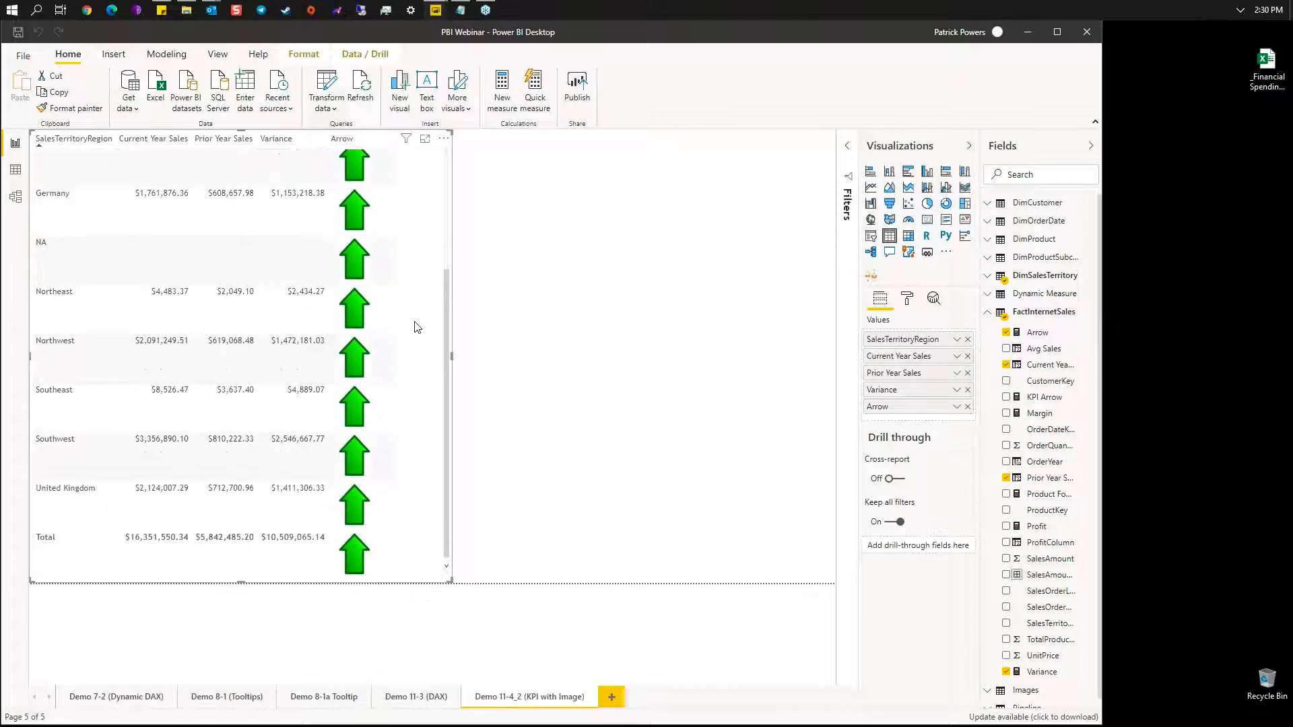
{"action": "scroll", "coordinate": [400, 403], "scroll_direction": "up", "scroll_amount": 5}
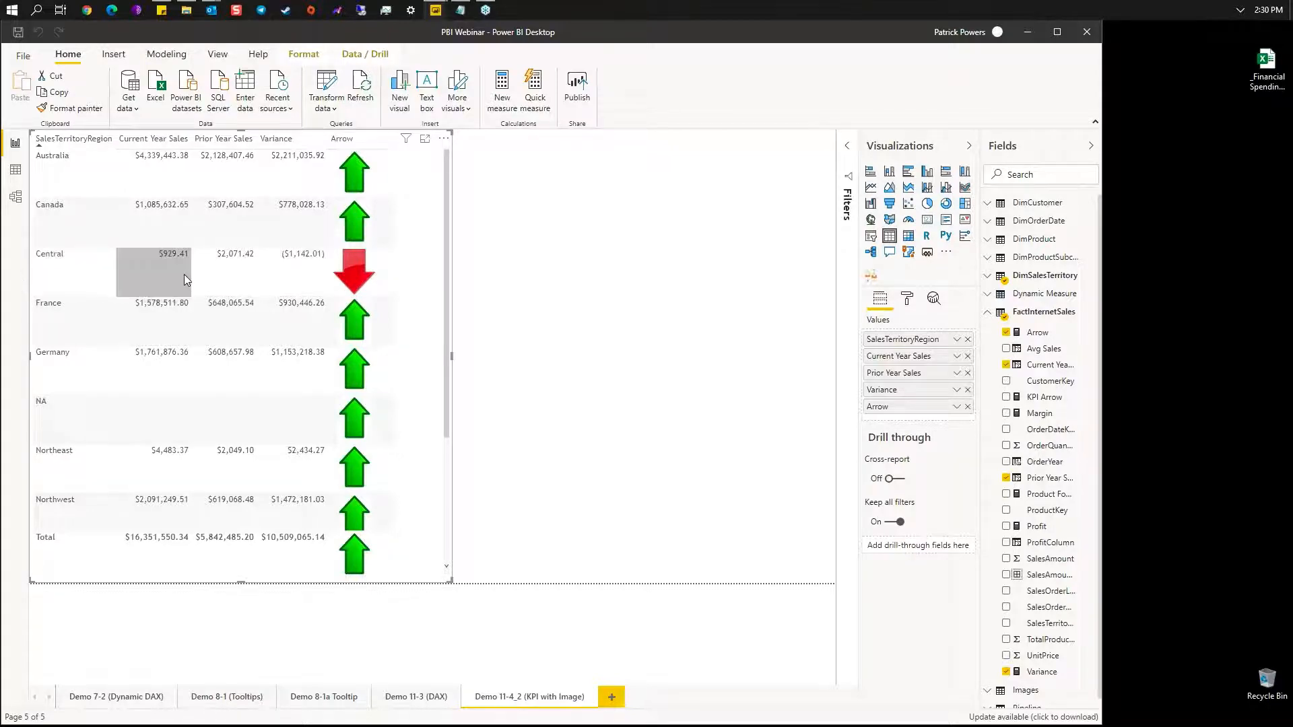
{"action": "mouse_move", "coordinate": [364, 277]}
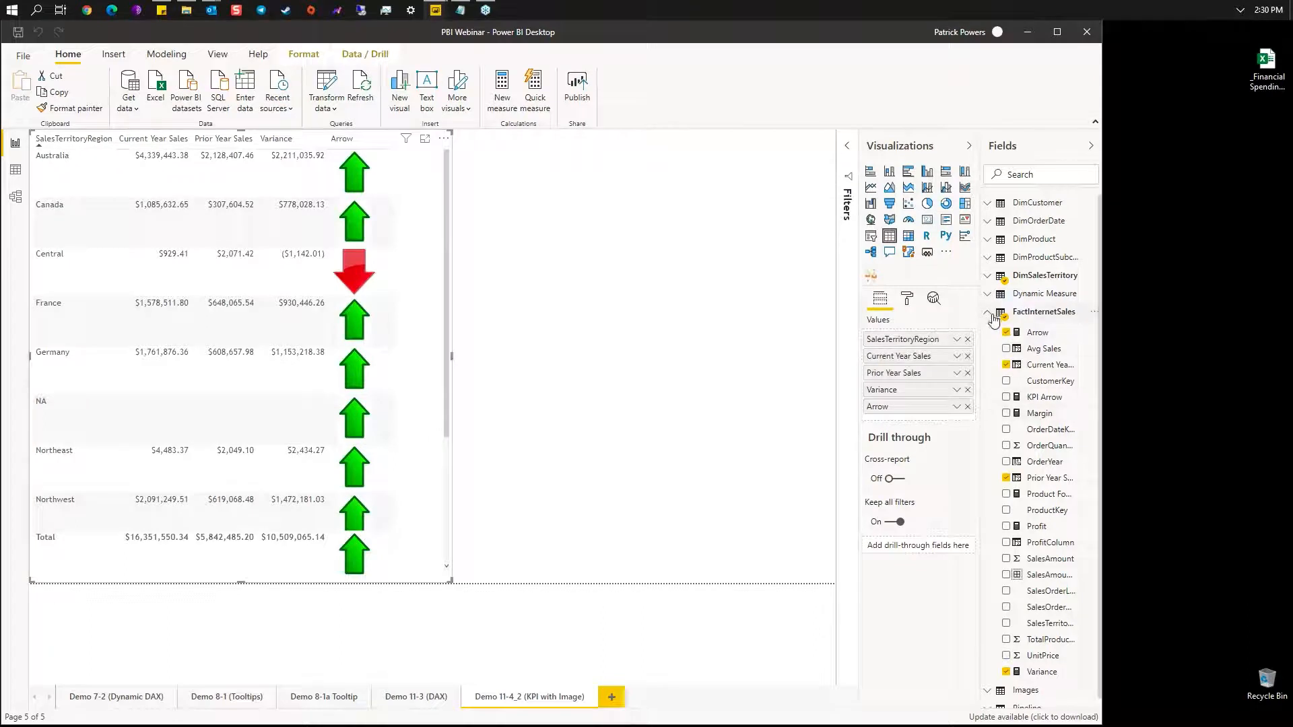
Step: Show the Images table in the data view to inspect its KPI Value and URL columns
{"action": "left_click", "coordinate": [986, 312]}
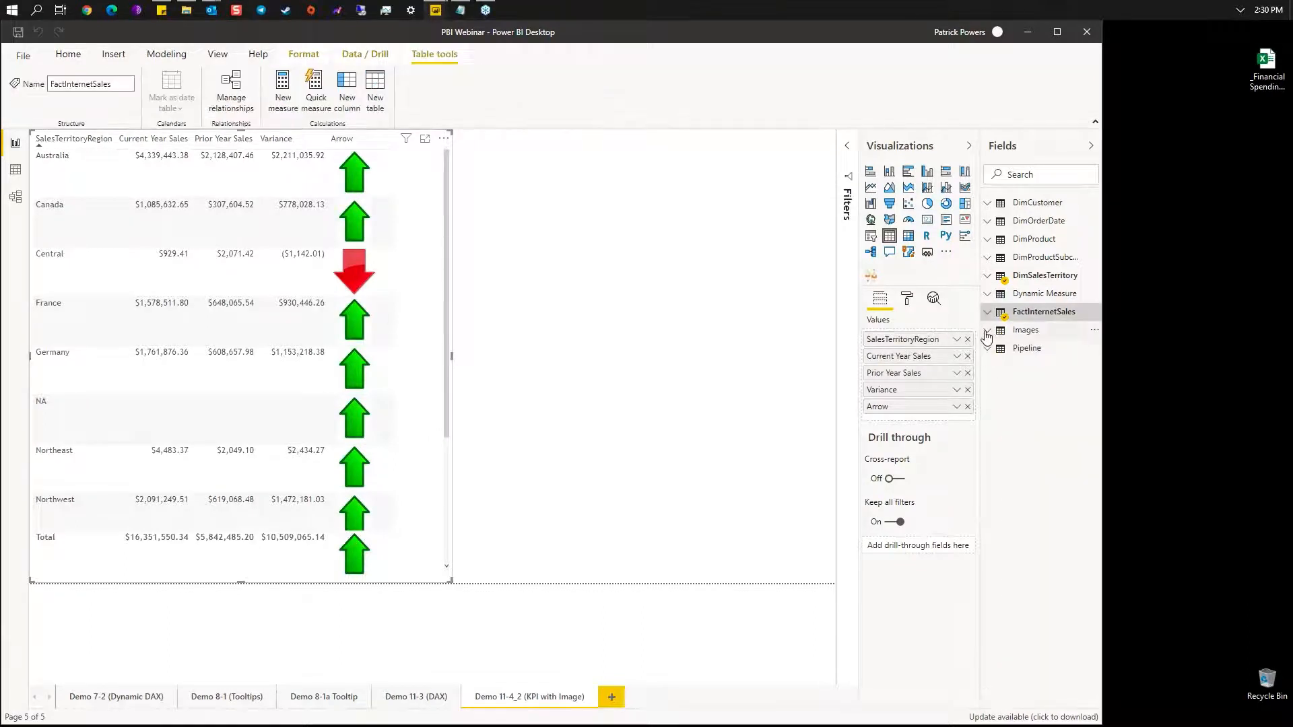
{"action": "left_click", "coordinate": [987, 330]}
{"action": "mouse_move", "coordinate": [1045, 337]}
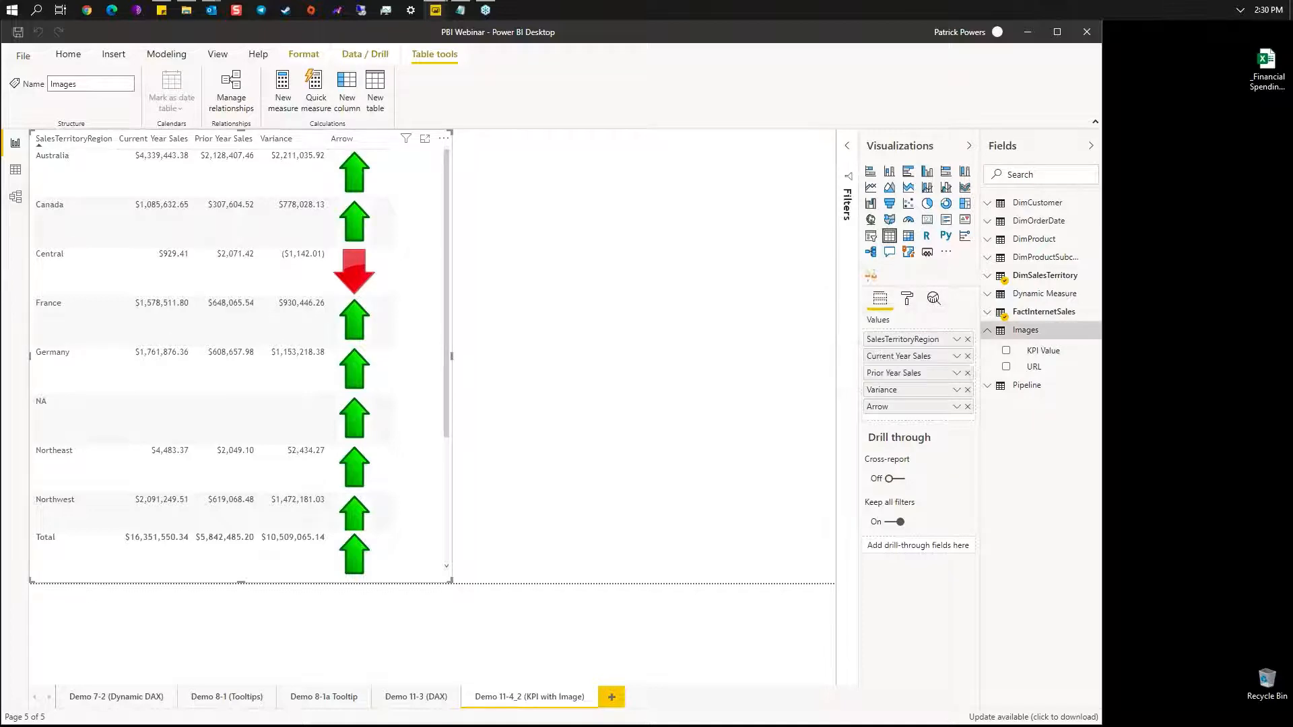
{"action": "left_click", "coordinate": [9, 174]}
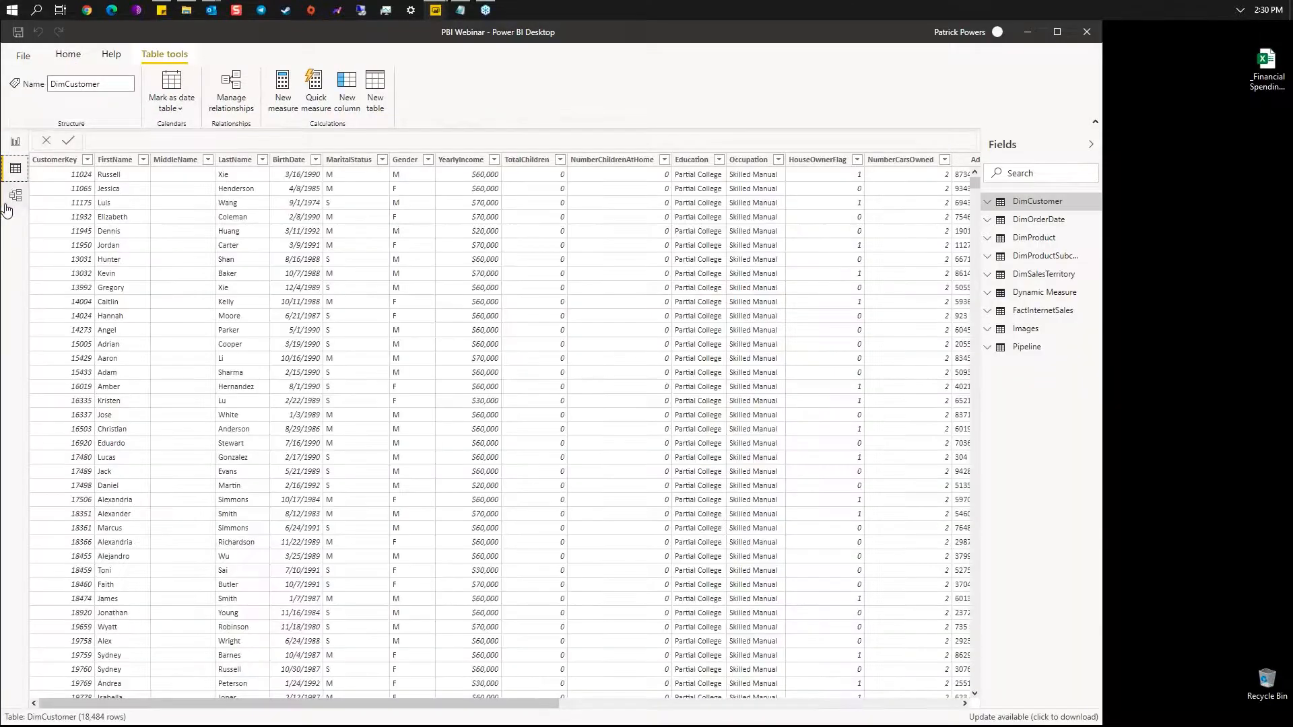
{"action": "left_click", "coordinate": [16, 195]}
{"action": "left_click", "coordinate": [10, 174]}
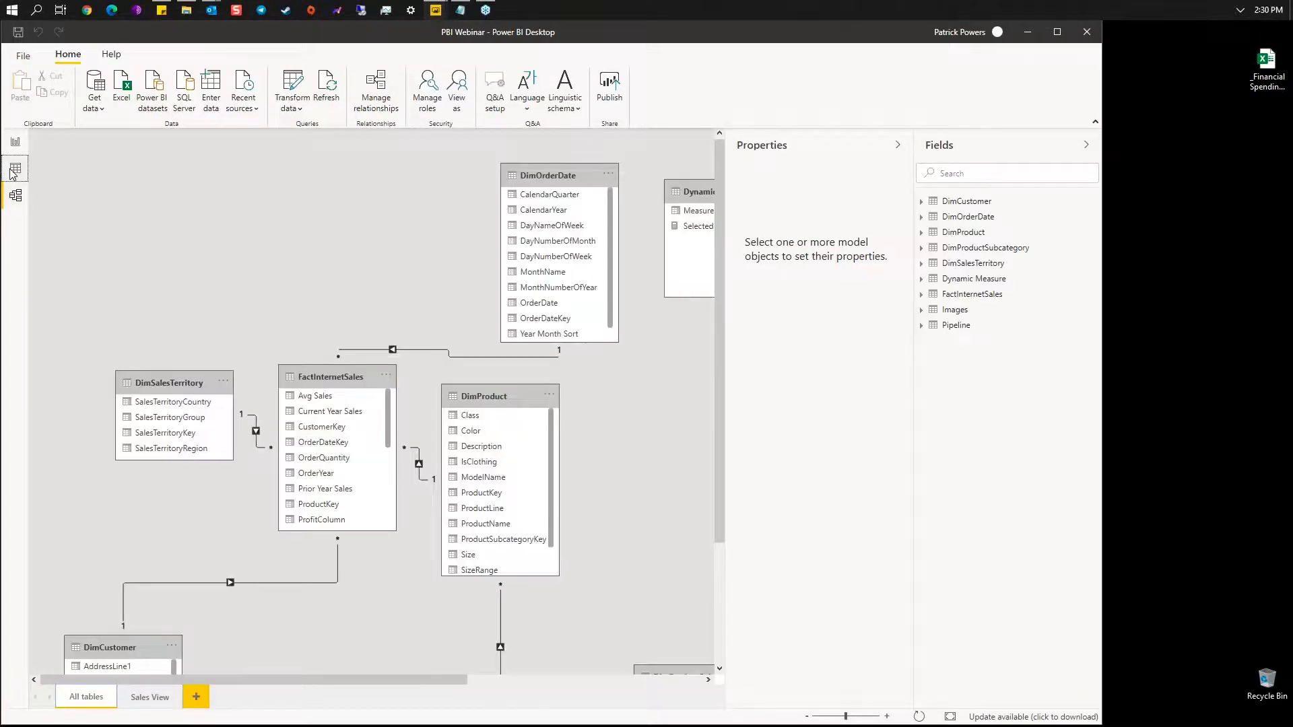
{"action": "left_click", "coordinate": [1025, 330]}
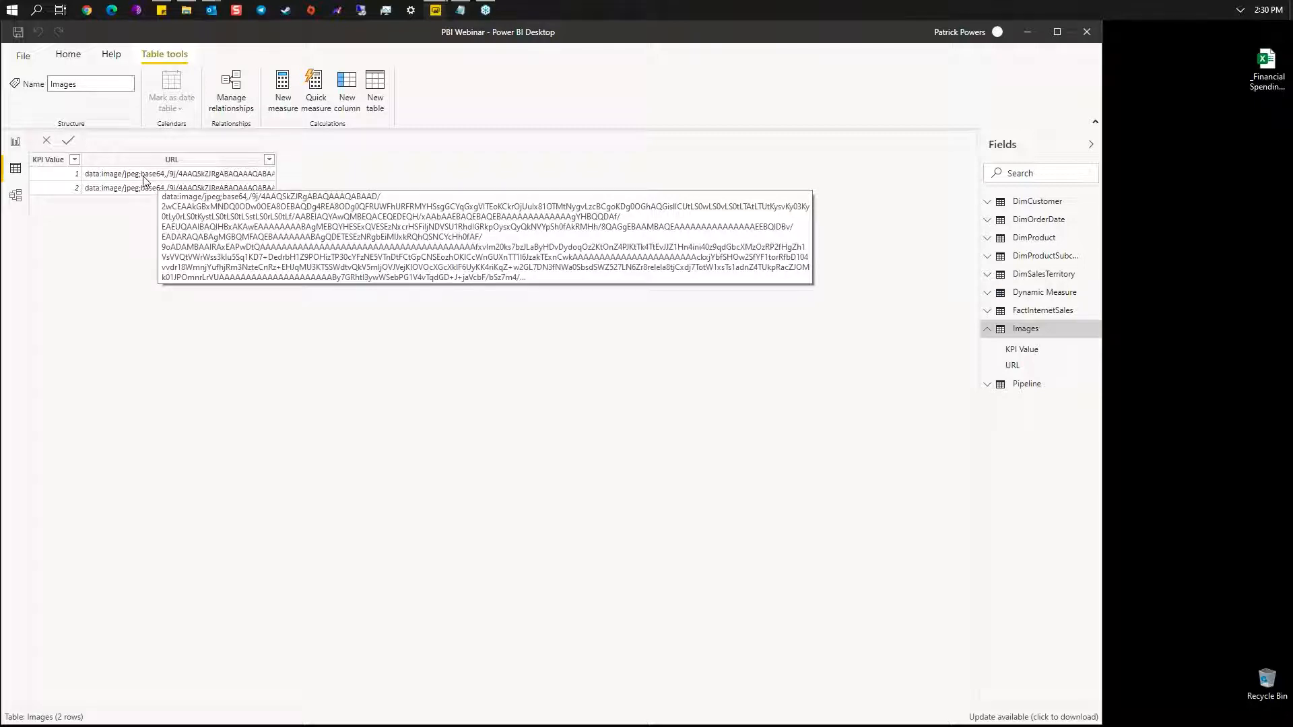
Step: Return to the report view, inspect the formulas of the Arrow and KPI Arrow measures, and check the table's arrows against them
{"action": "left_click", "coordinate": [15, 144]}
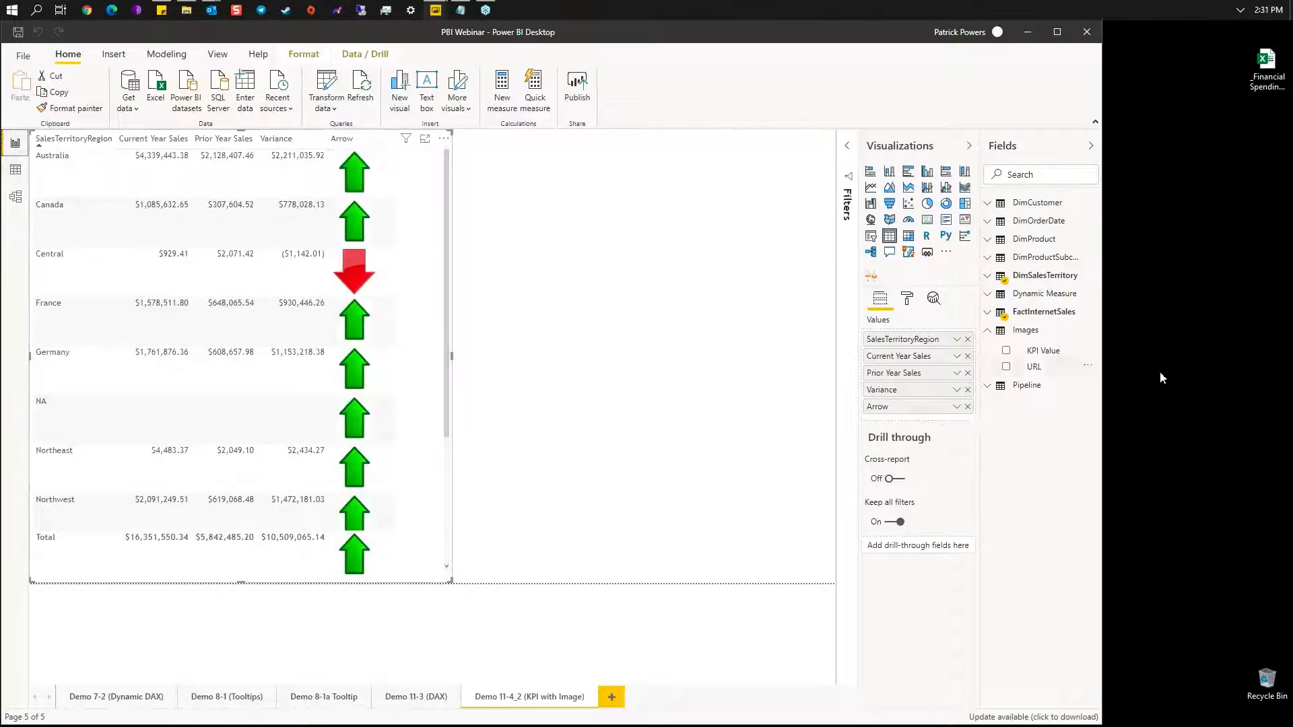
{"action": "left_click", "coordinate": [988, 314]}
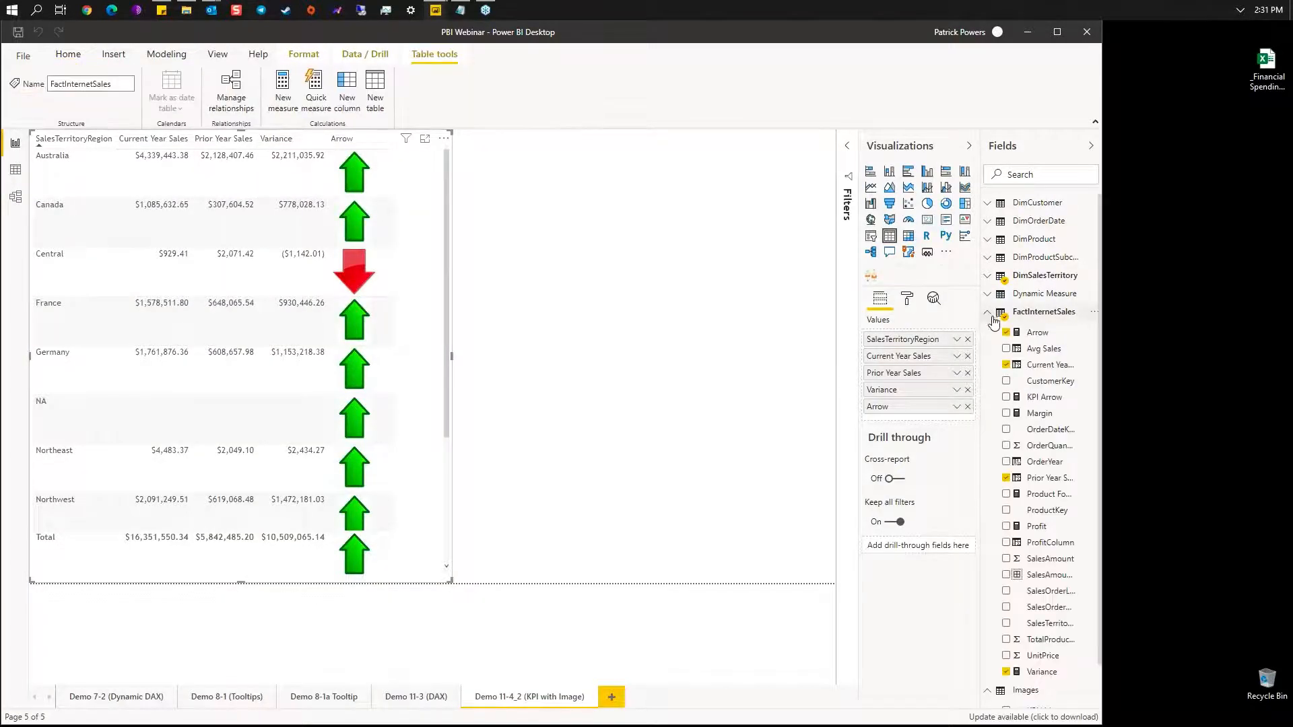
{"action": "left_click", "coordinate": [1037, 333]}
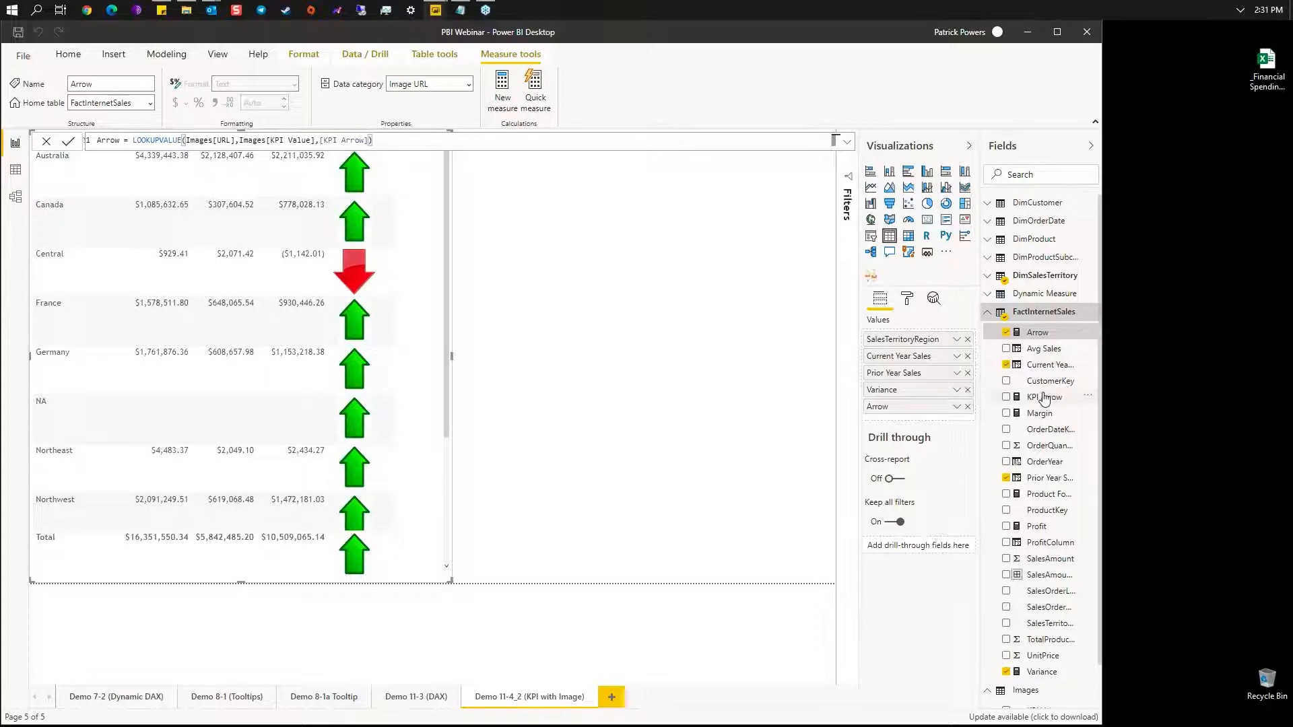
{"action": "left_click", "coordinate": [1044, 397]}
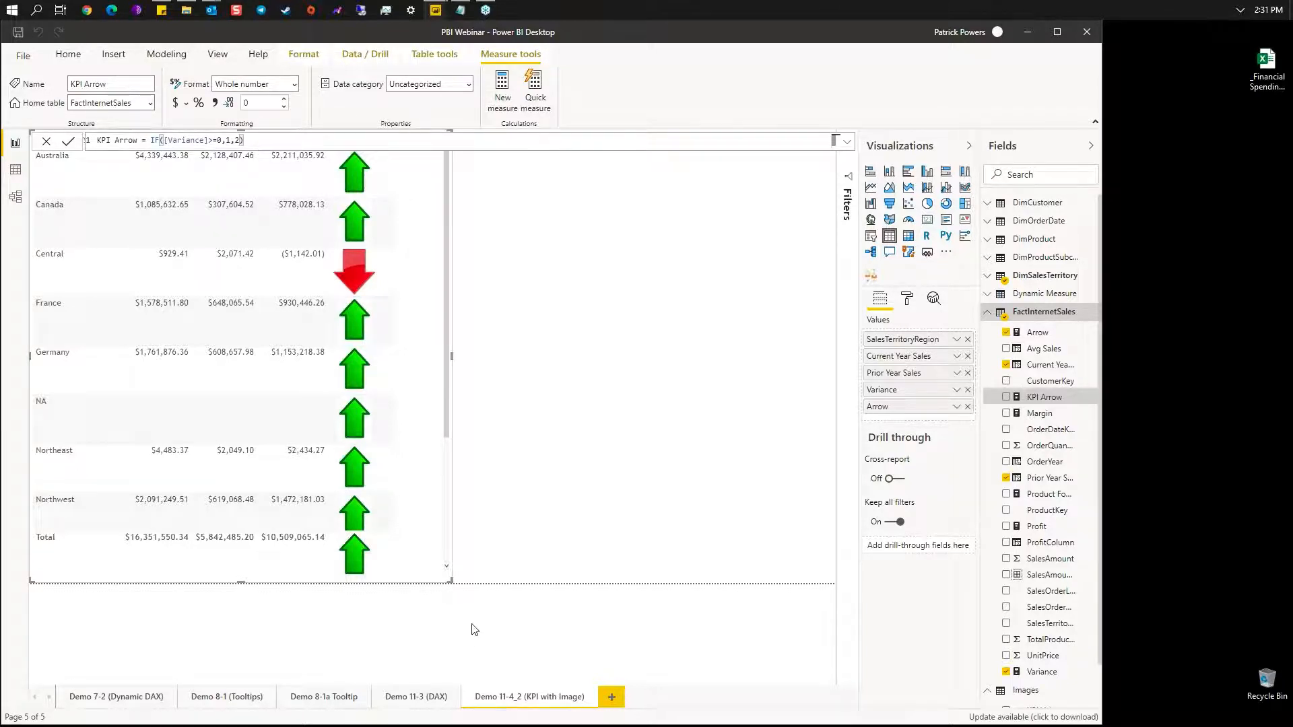
{"action": "left_click", "coordinate": [897, 602]}
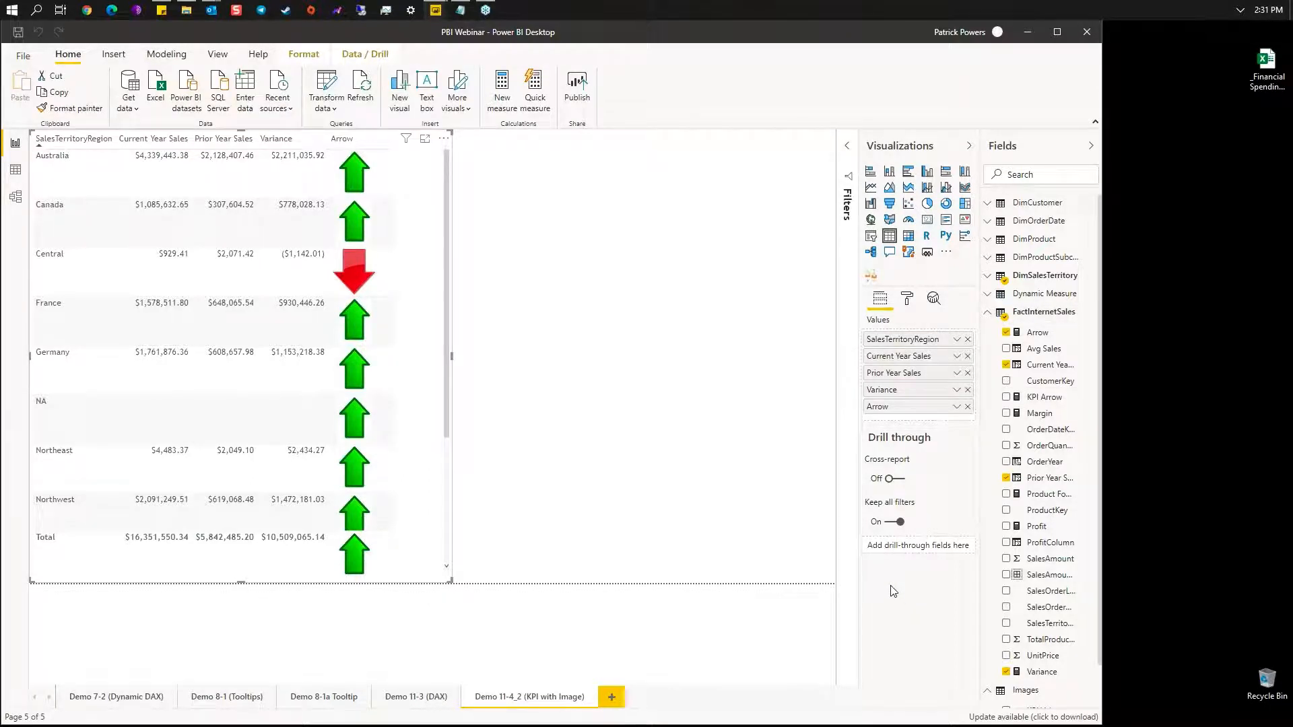
{"action": "scroll", "coordinate": [406, 378], "scroll_direction": "down", "scroll_amount": 3}
{"action": "scroll", "coordinate": [406, 378], "scroll_direction": "down", "scroll_amount": 1}
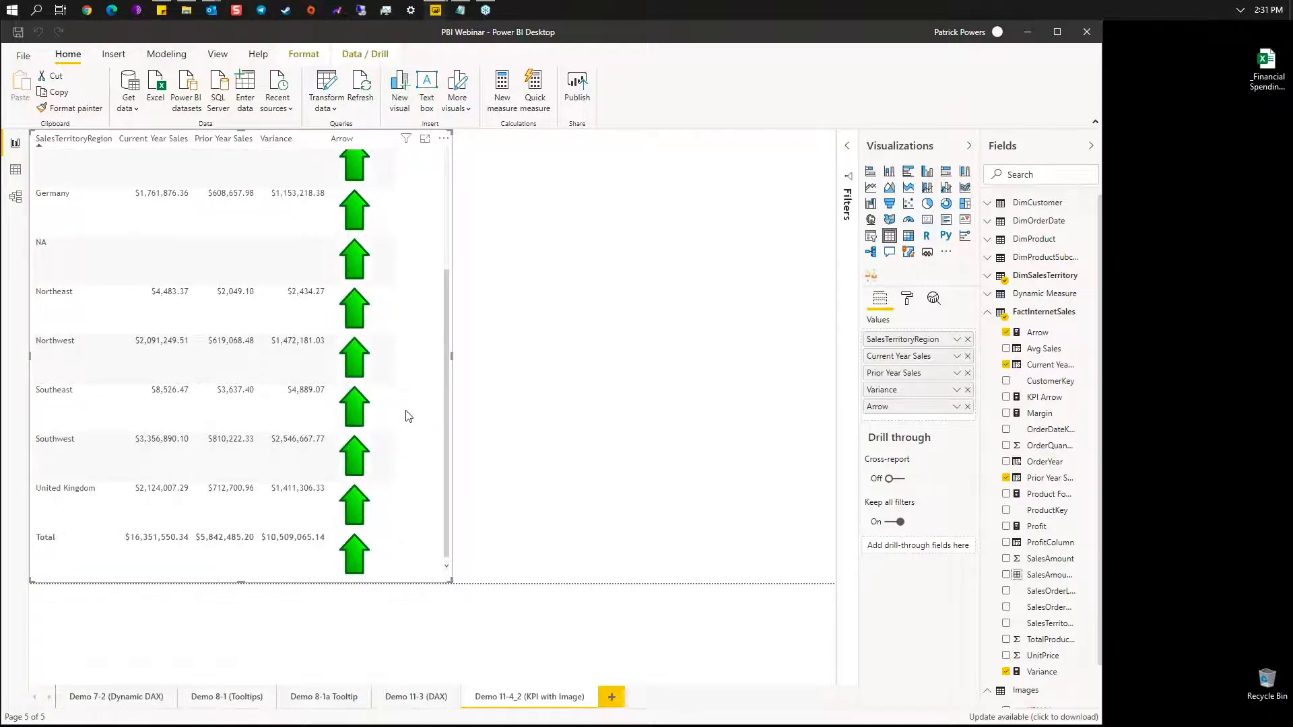
{"action": "scroll", "coordinate": [407, 416], "scroll_direction": "up", "scroll_amount": 4}
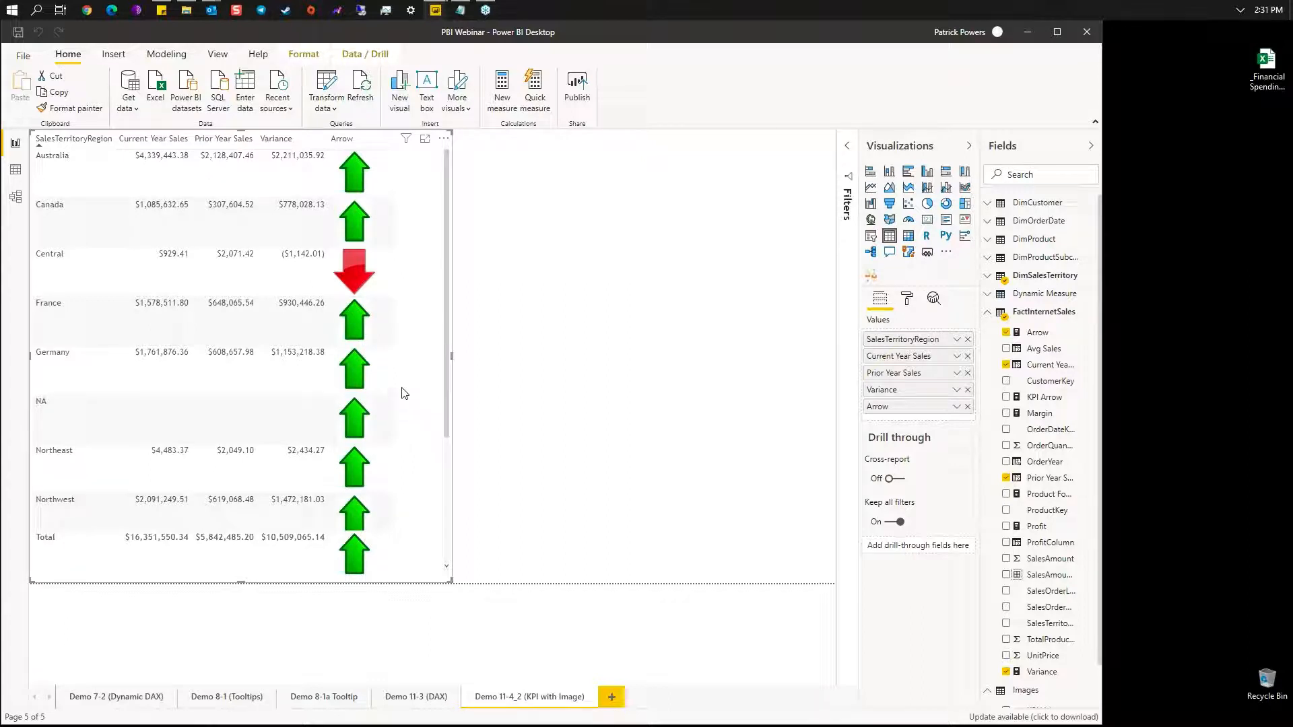
Step: Launch another Power BI Desktop window and open the recent PBI Intermediate Visualizations V3 report
{"action": "left_click", "coordinate": [10, 16]}
{"action": "left_click", "coordinate": [87, 70]}
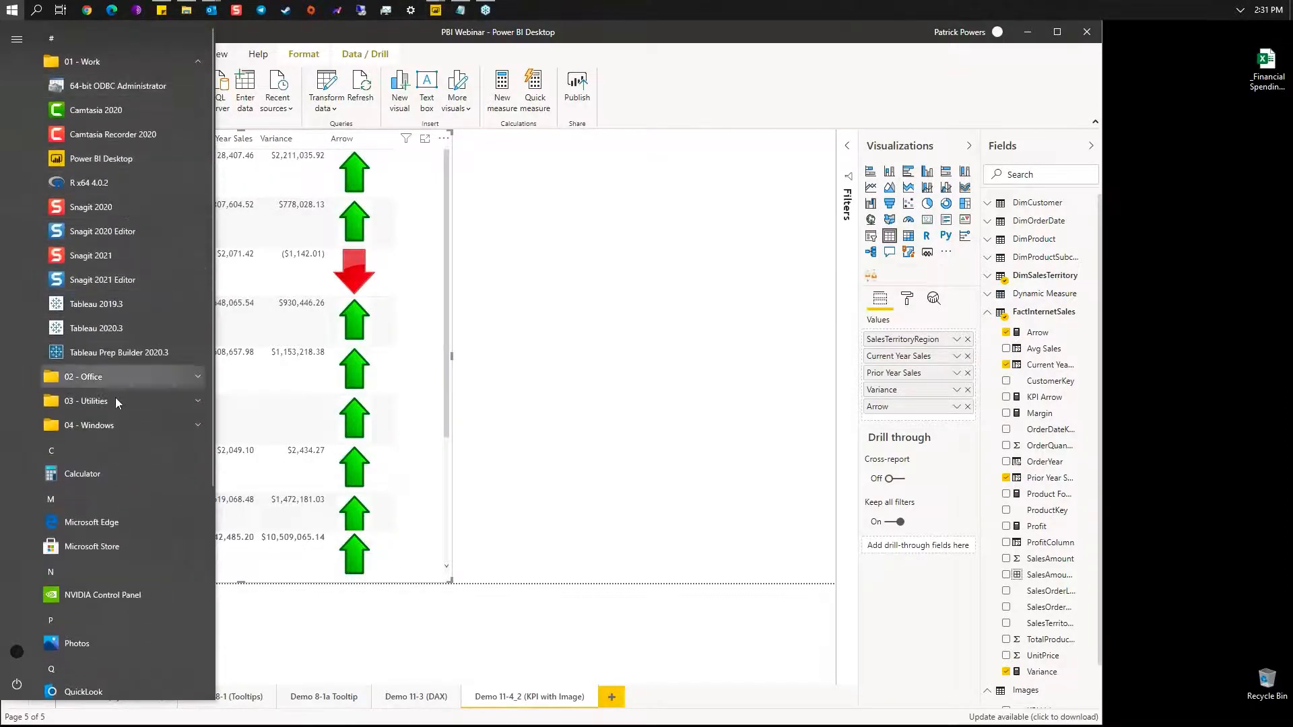
{"action": "left_click", "coordinate": [122, 160]}
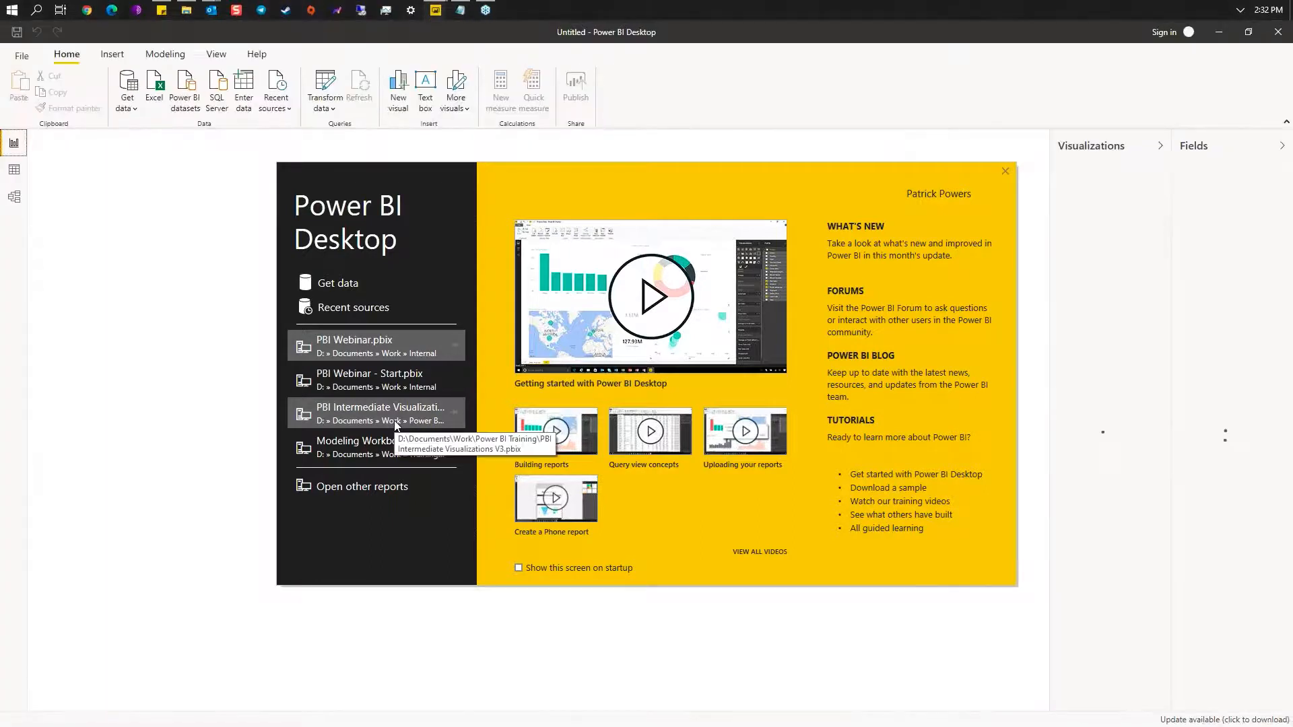
{"action": "left_click", "coordinate": [395, 421]}
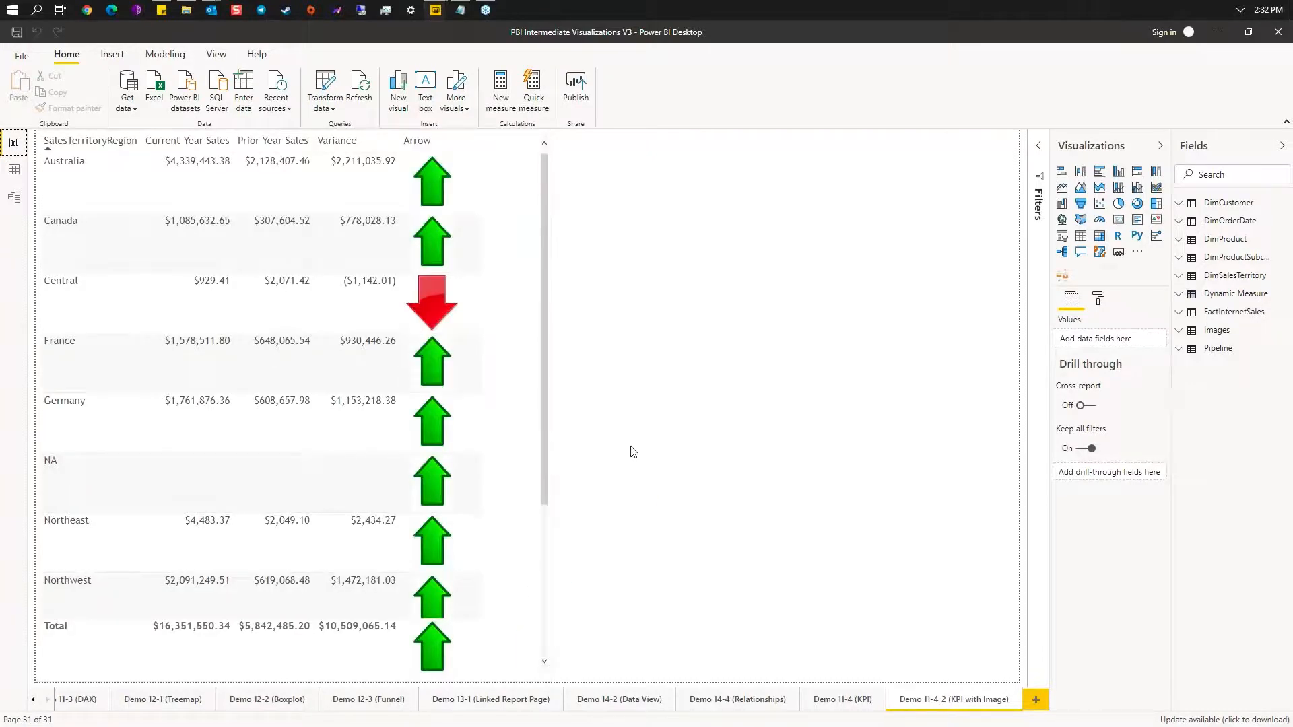
Step: Look through the report's later demo pages, going from Demo 14-4 (Relationships) back to Demo 12-1 (Treemap)
{"action": "left_click", "coordinate": [698, 704]}
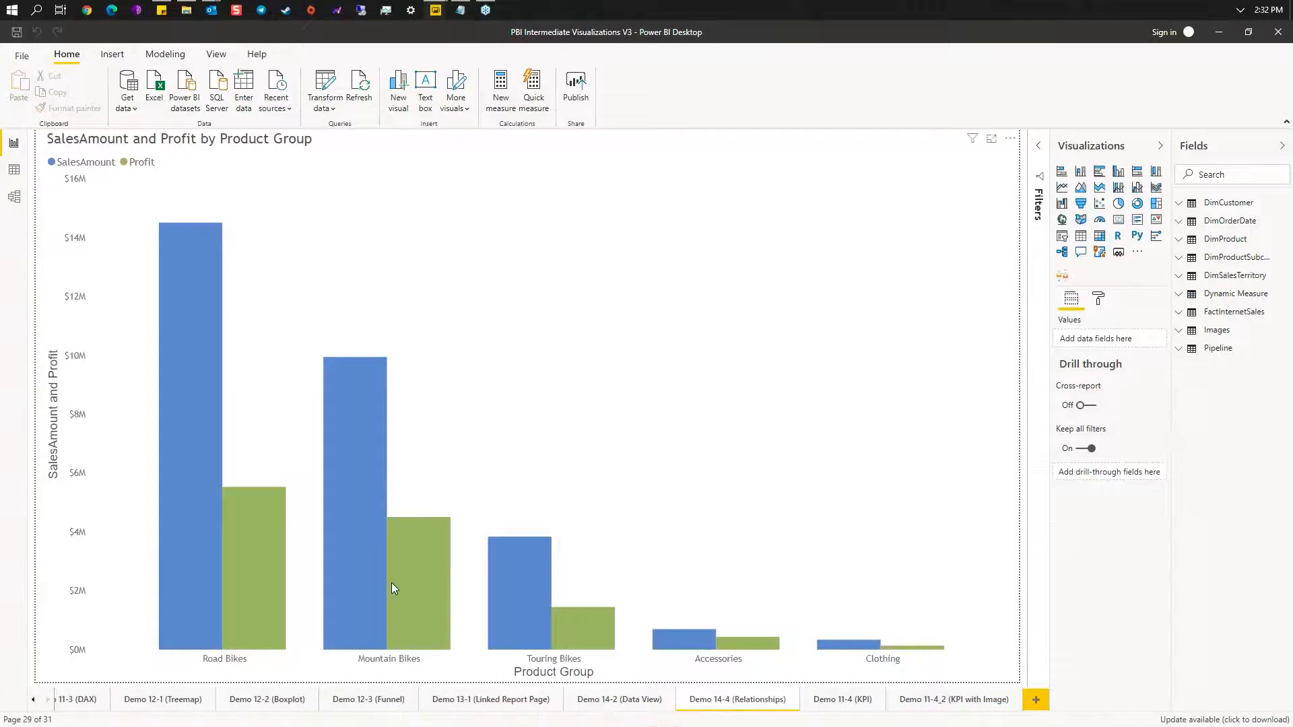
{"action": "left_click", "coordinate": [521, 702]}
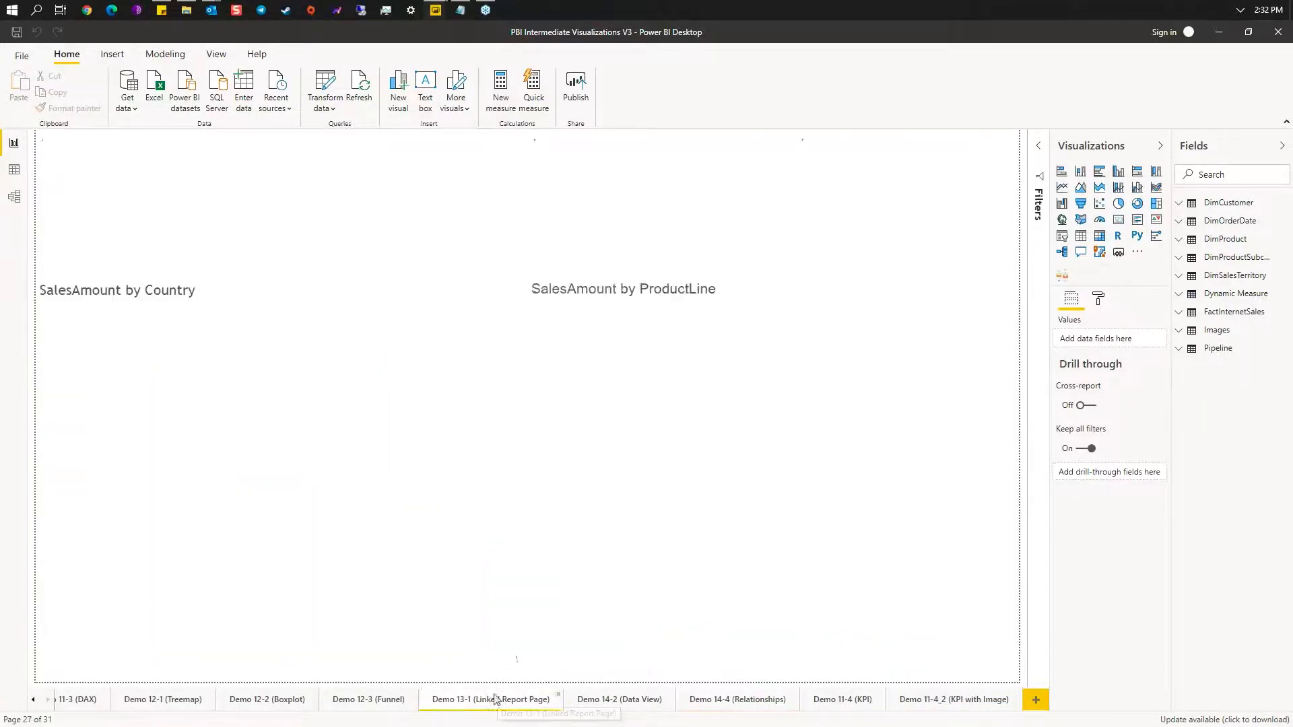
{"action": "left_click", "coordinate": [361, 701]}
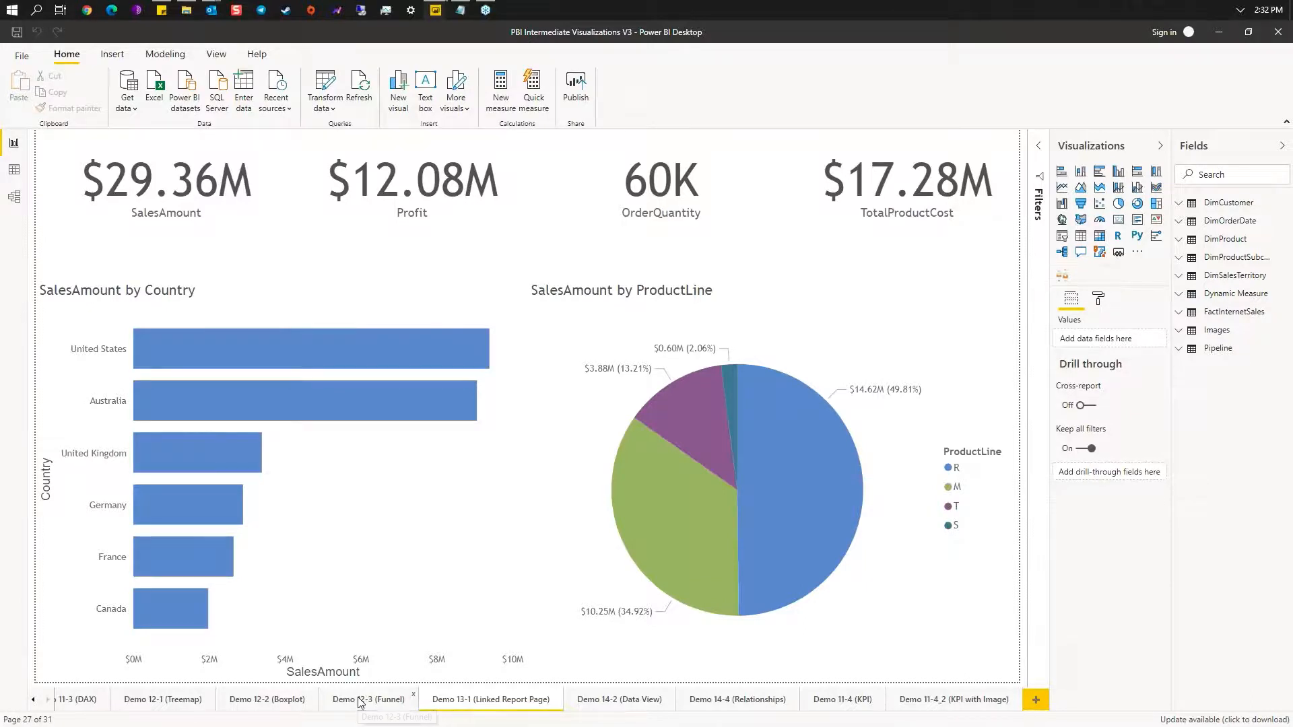
{"action": "left_click", "coordinate": [272, 701]}
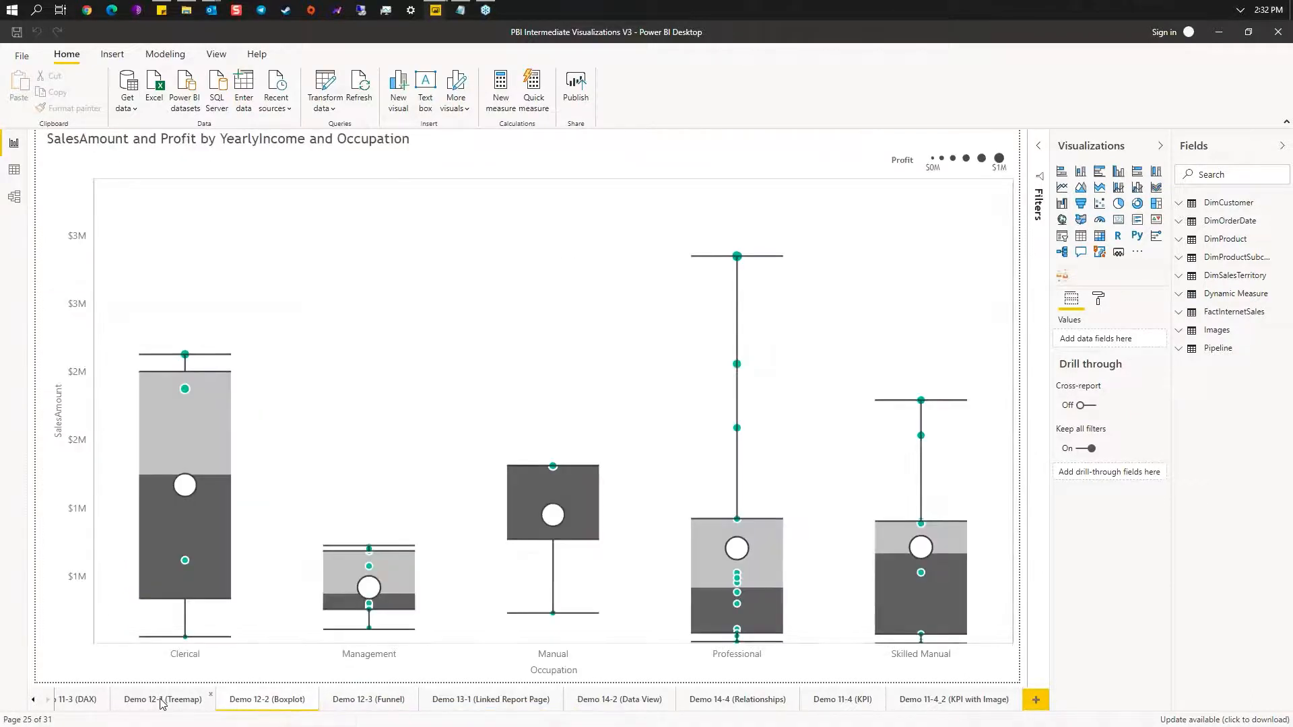
{"action": "left_click", "coordinate": [163, 701]}
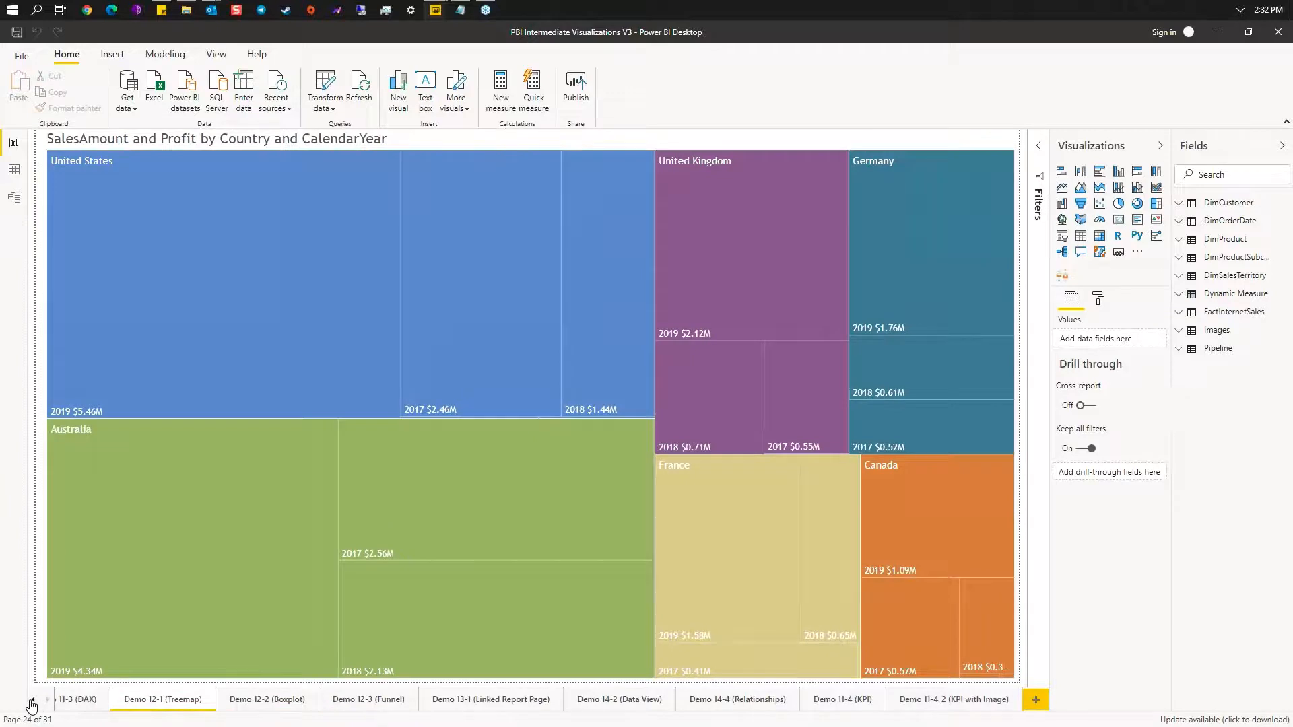
Step: Look through the report's first demo pages in order, from Demo 2-3 to Demo 4-3 (Slicers)
{"action": "left_click", "coordinate": [36, 704]}
{"action": "left_click", "coordinate": [36, 704]}
{"action": "left_click", "coordinate": [33, 703]}
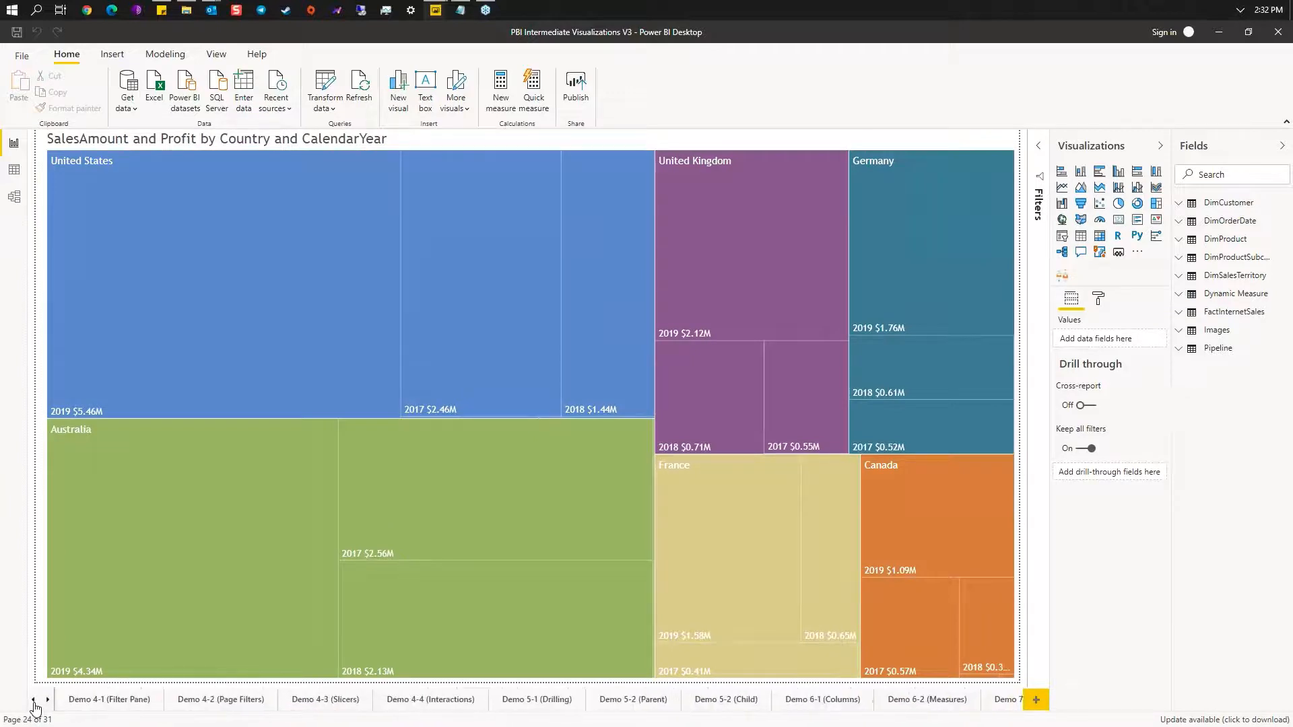
{"action": "left_click", "coordinate": [34, 702]}
{"action": "left_click", "coordinate": [86, 702]}
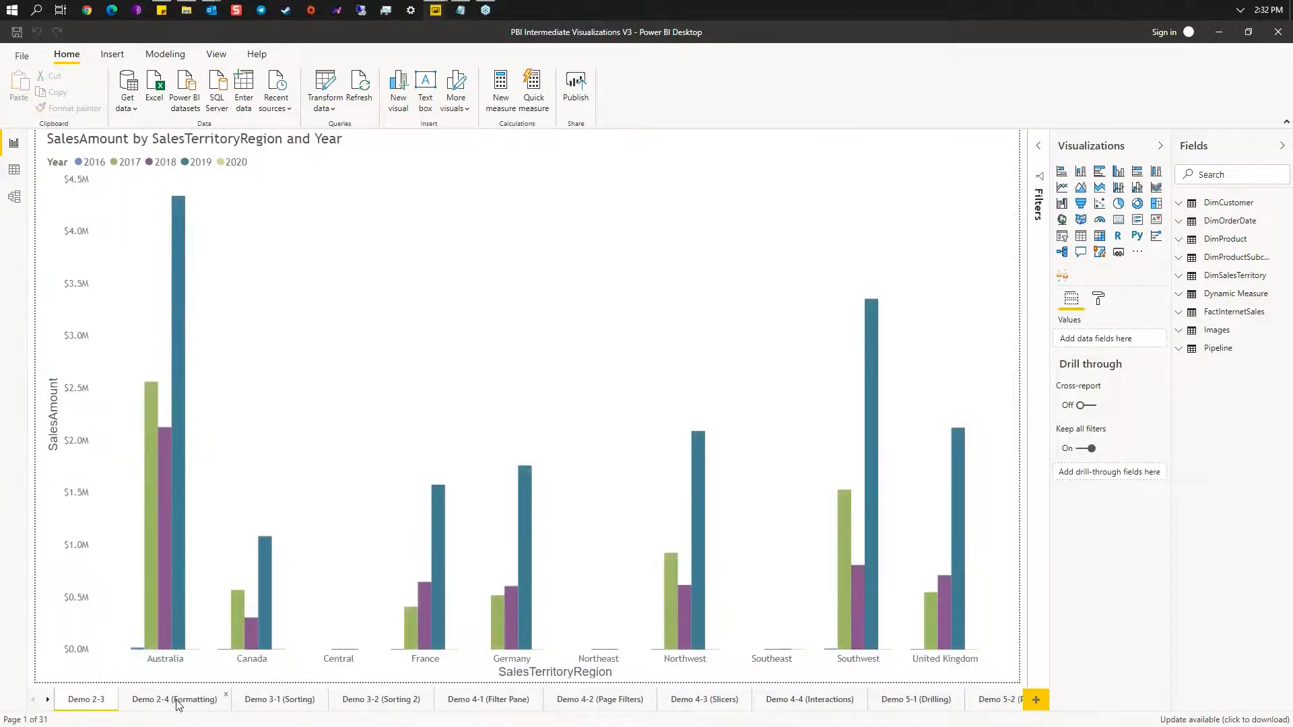
{"action": "left_click", "coordinate": [176, 702]}
{"action": "left_click", "coordinate": [296, 702]}
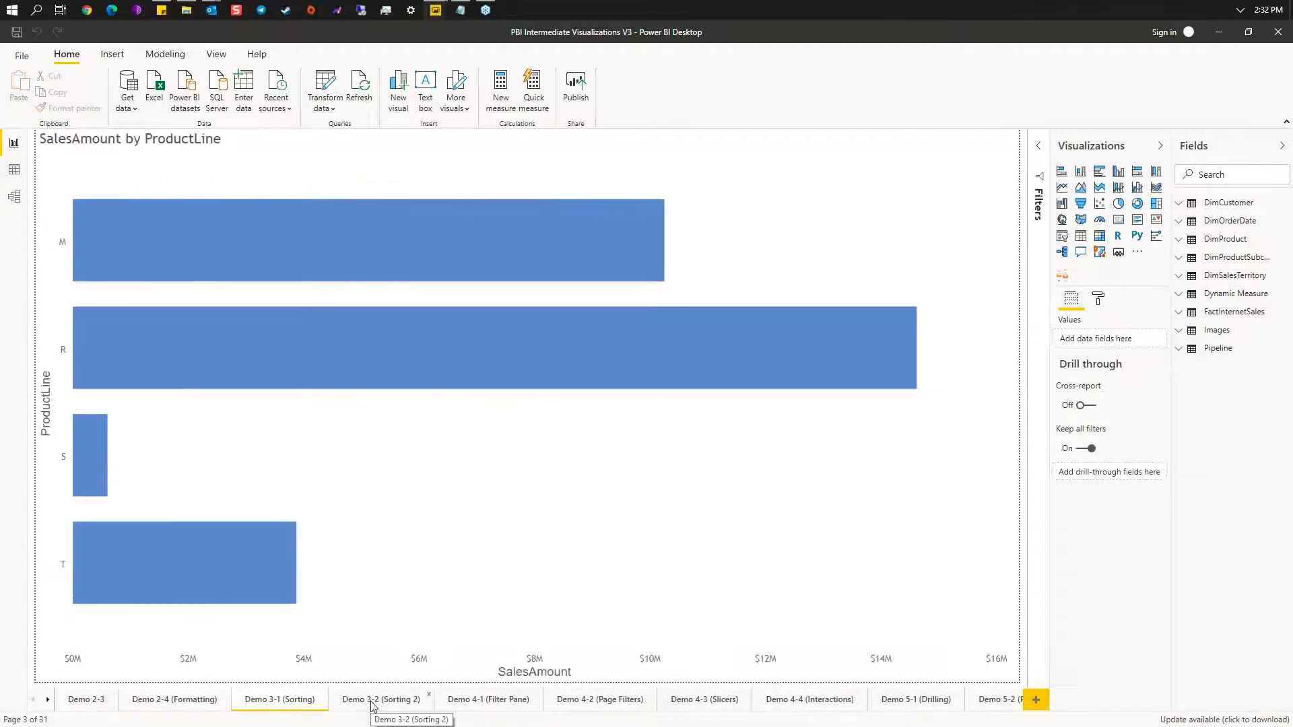
{"action": "left_click", "coordinate": [370, 702]}
{"action": "left_click", "coordinate": [498, 703]}
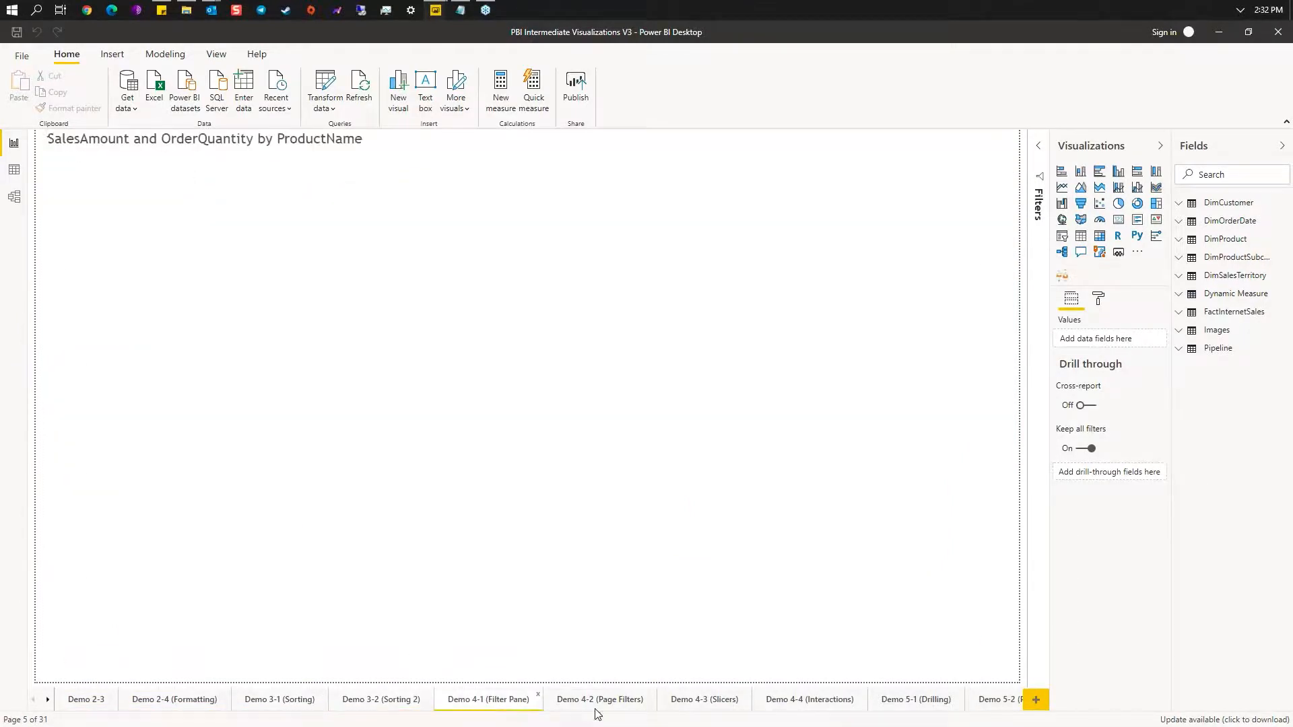
{"action": "left_click", "coordinate": [599, 703]}
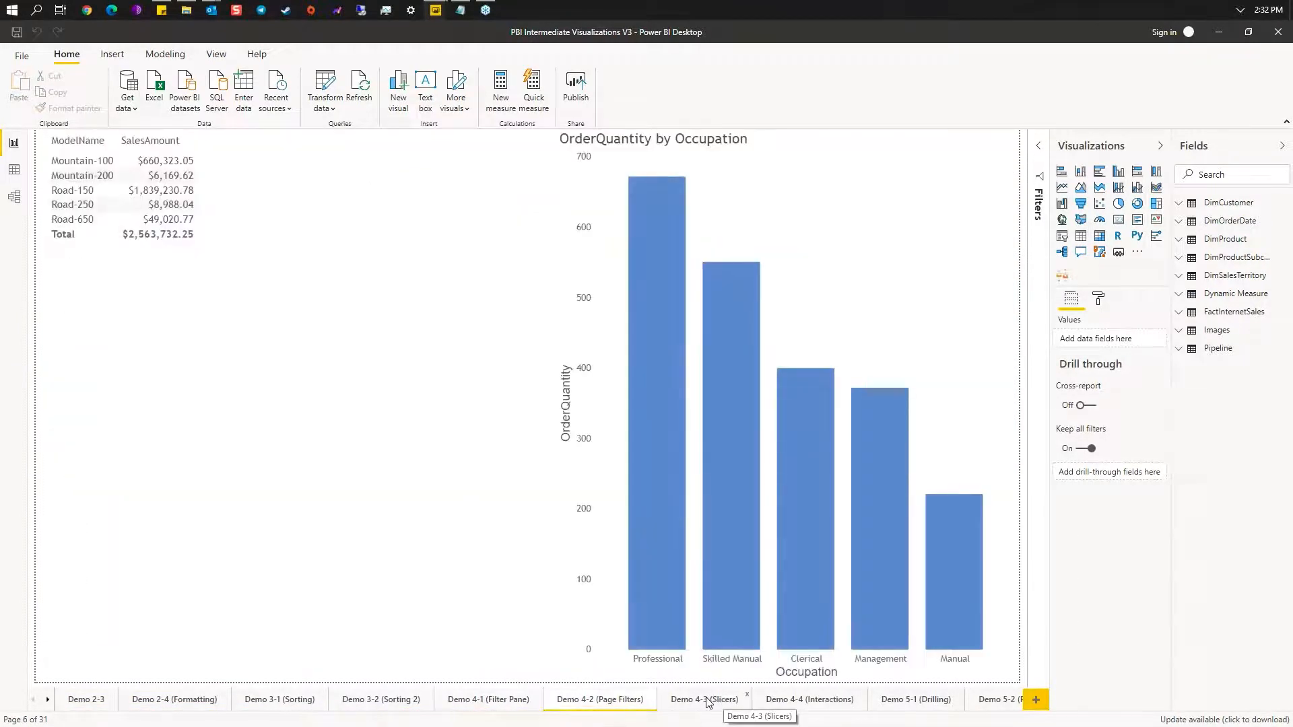
{"action": "left_click", "coordinate": [723, 702]}
Step: Filter the Demo 4-4 (Interactions) page to 2017-Feb with its Year-Month slicer
{"action": "left_click", "coordinate": [828, 703]}
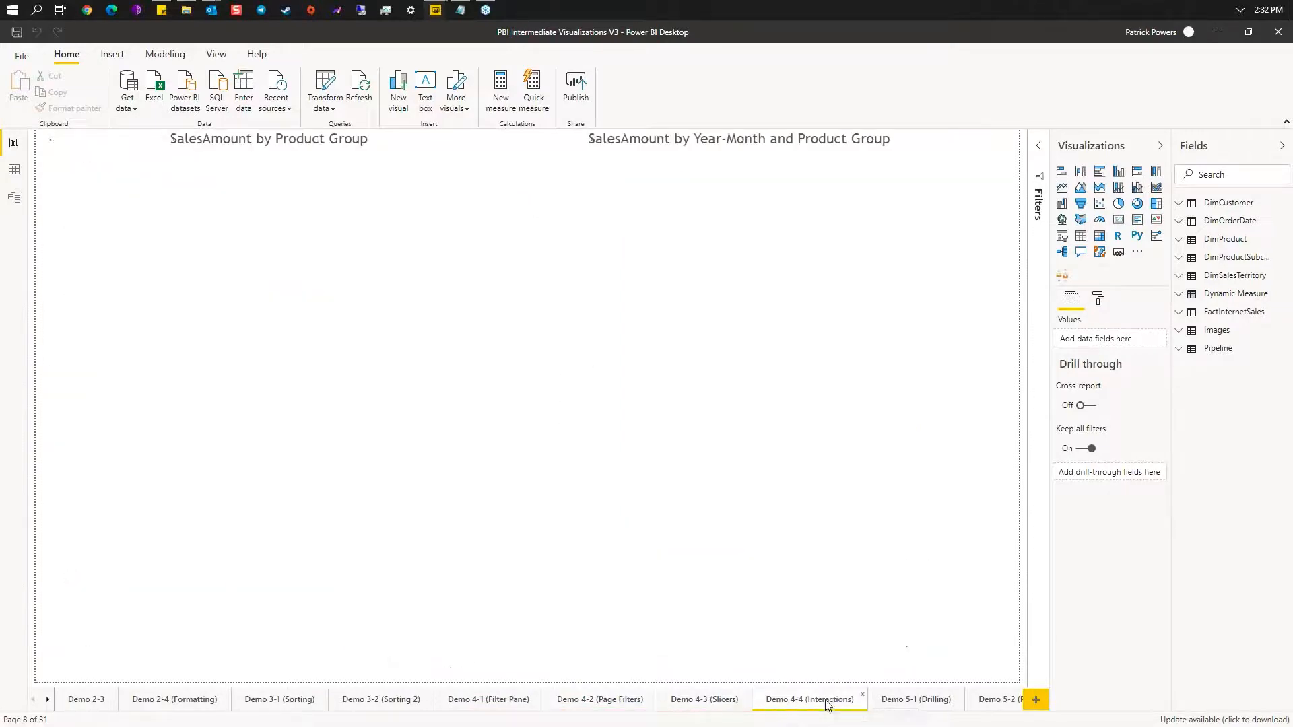
{"action": "left_click", "coordinate": [58, 333]}
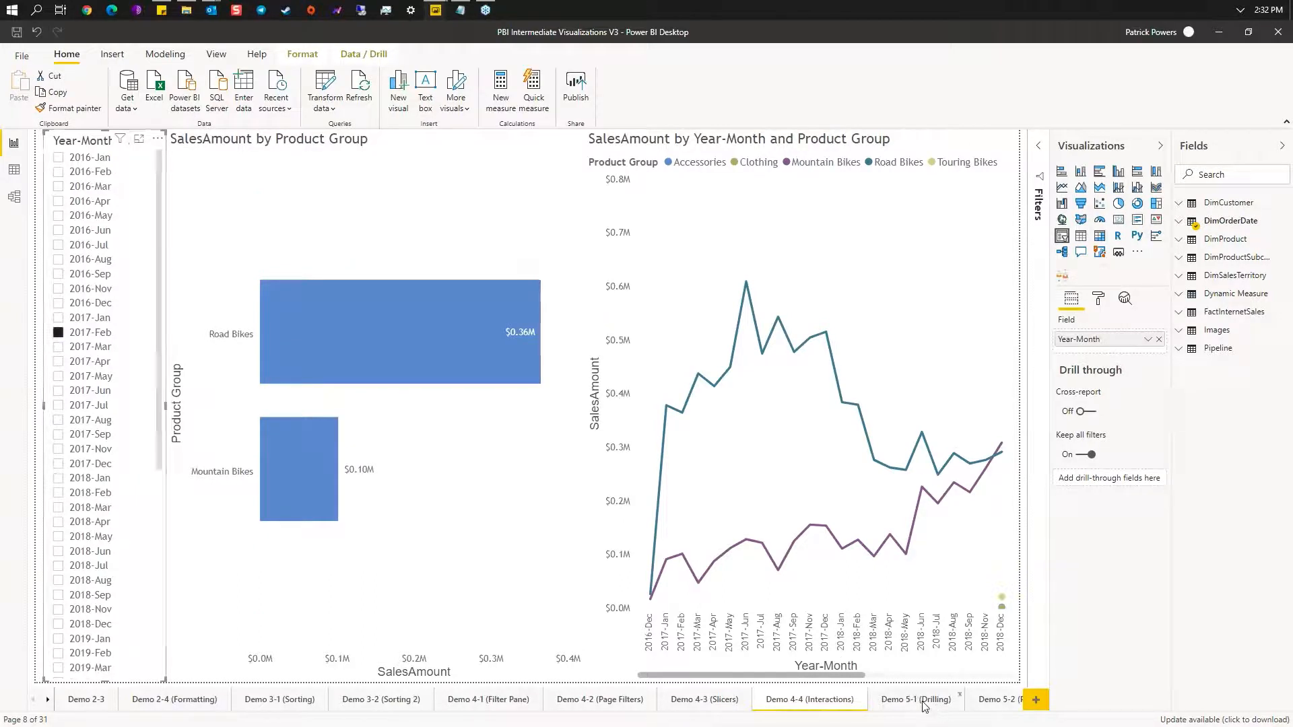
Step: Add a blank page at the end of the report and switch to the Demo 14-4 (Relationships) page
{"action": "left_click", "coordinate": [1036, 700]}
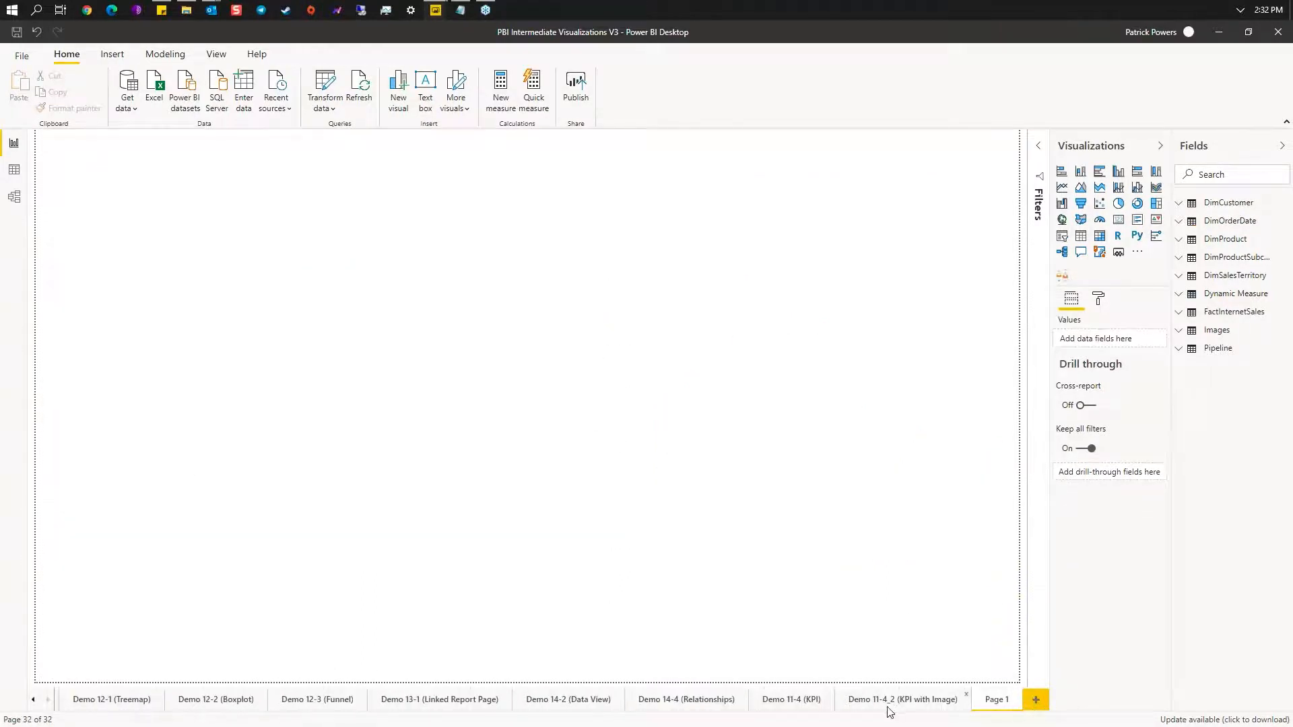
{"action": "left_click", "coordinate": [682, 706]}
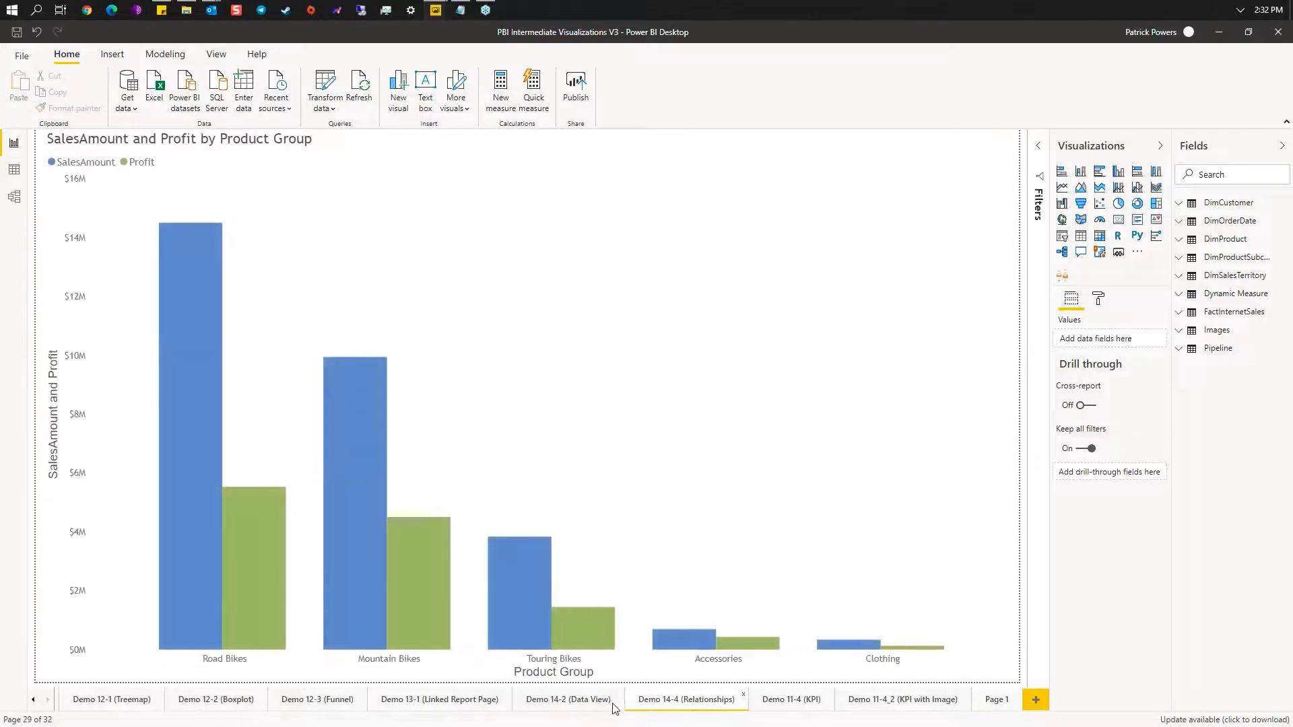
Step: Look back through the report's demo pages from Demo 14-2 (Data View) to Demo 7-1 (DAX), including the Funnel, Groups and Bookmarks pages
{"action": "left_click", "coordinate": [569, 704]}
{"action": "left_click", "coordinate": [420, 702]}
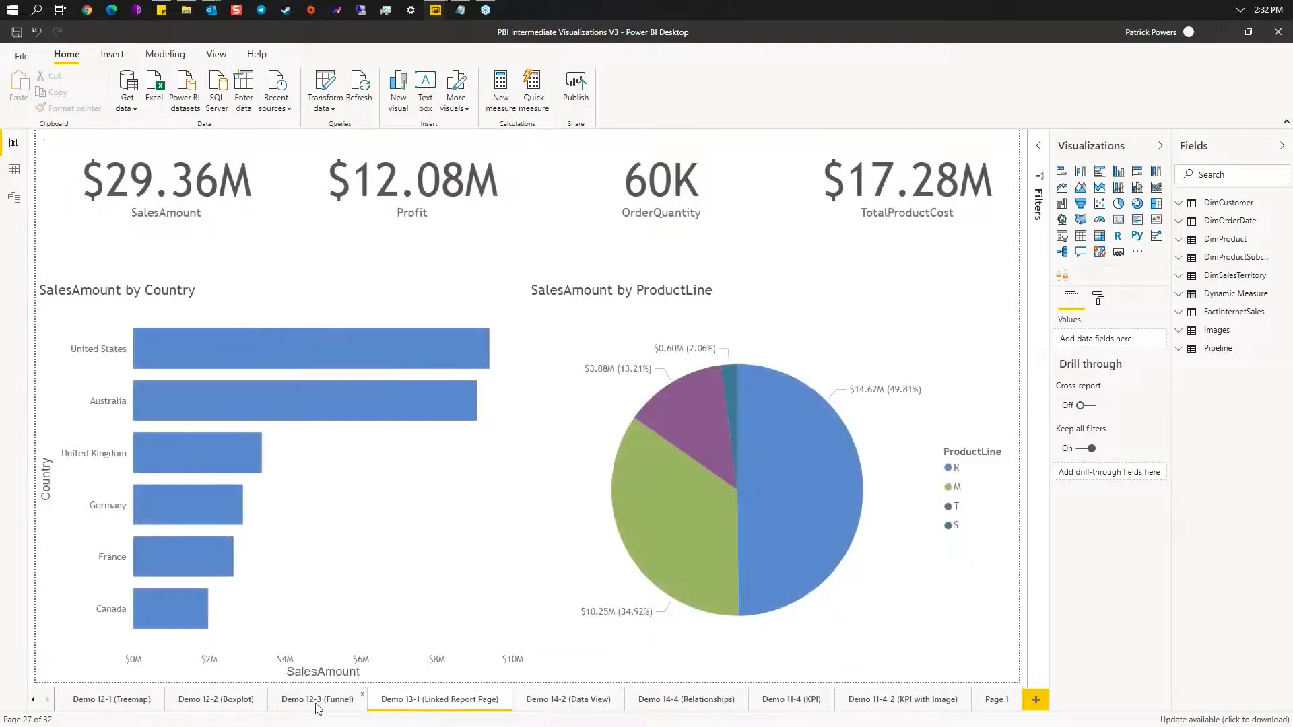
{"action": "left_click", "coordinate": [322, 702]}
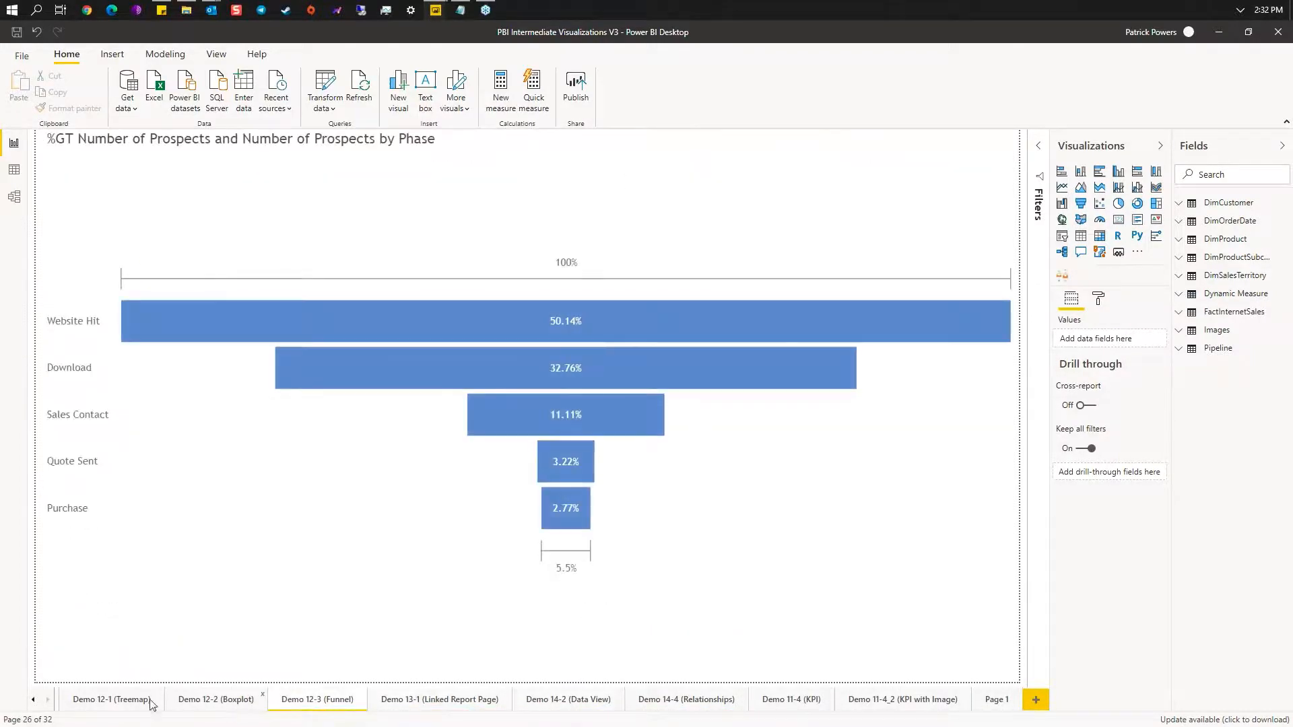
{"action": "left_click", "coordinate": [33, 700]}
{"action": "left_click", "coordinate": [33, 701]}
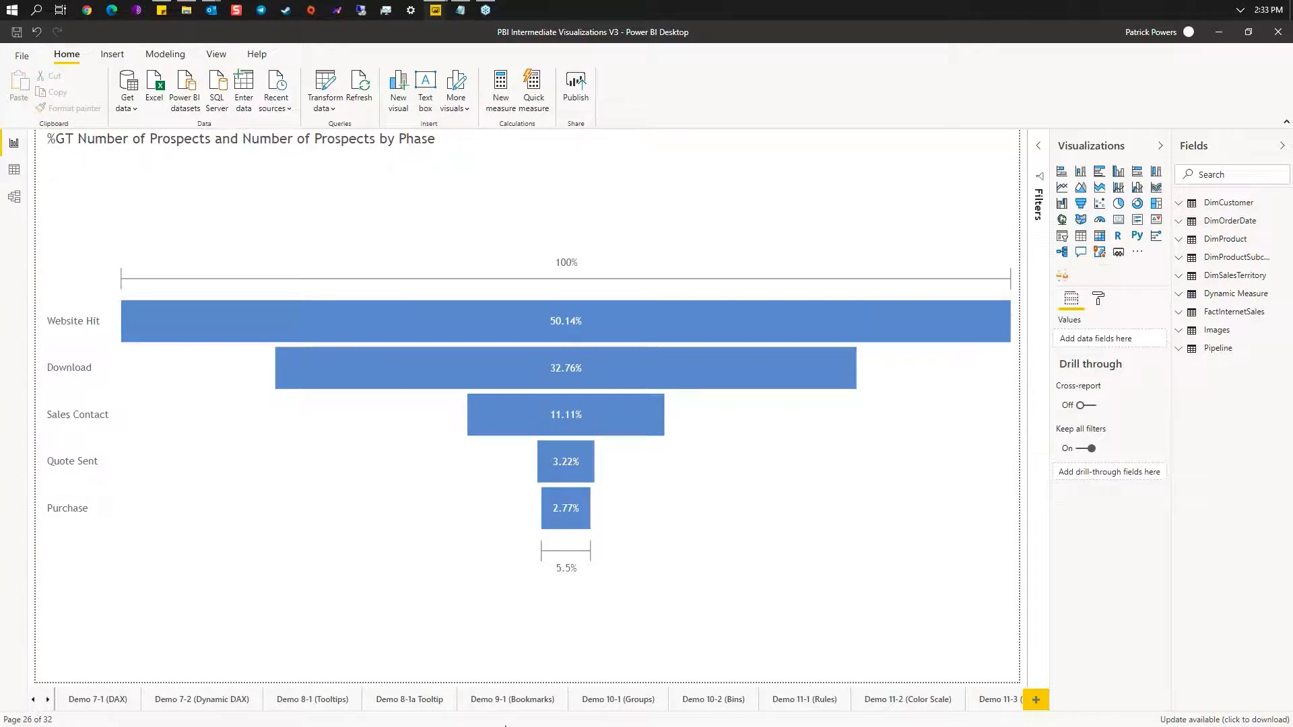
{"action": "left_click", "coordinate": [618, 700]}
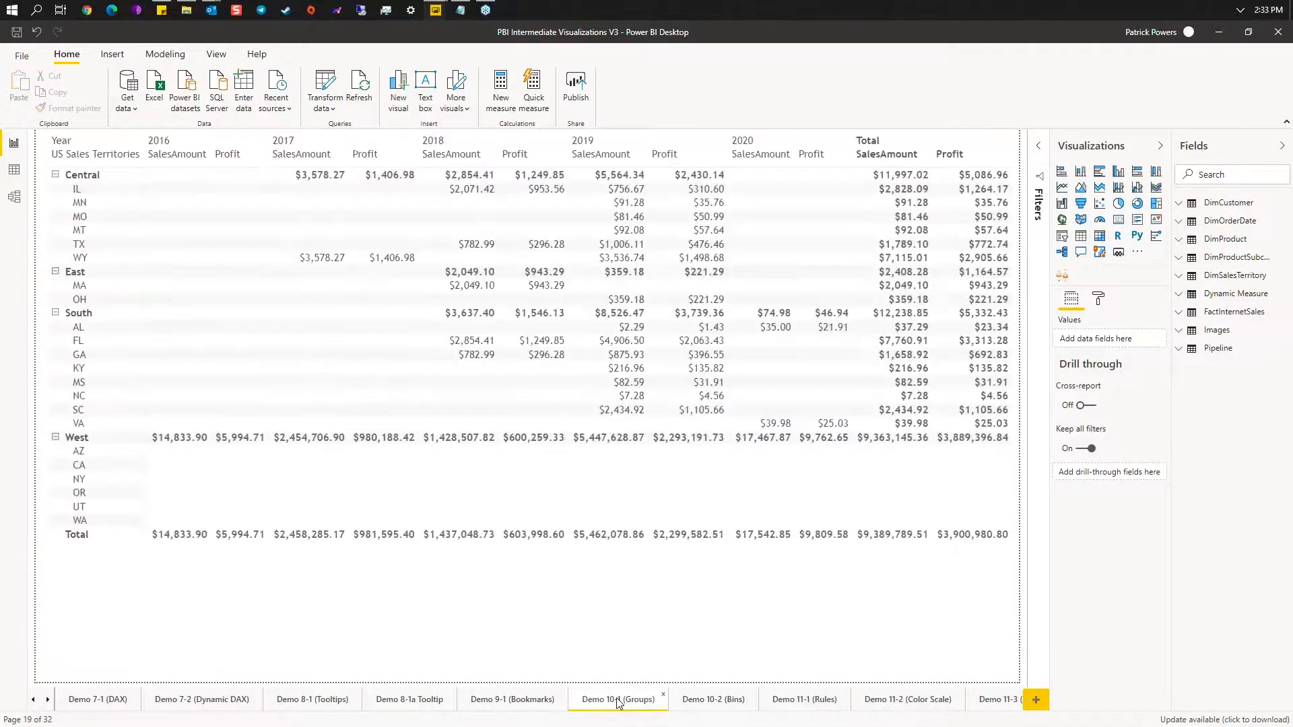
{"action": "left_click", "coordinate": [511, 702]}
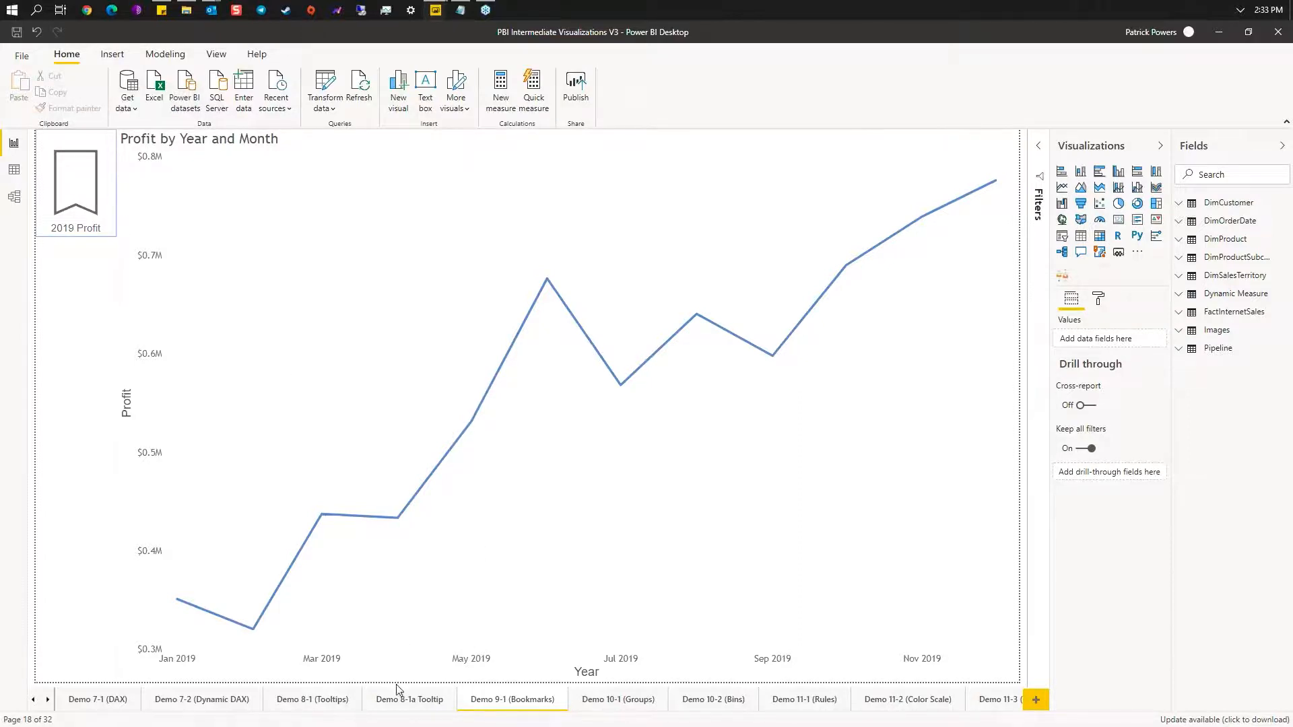
{"action": "left_click", "coordinate": [109, 700]}
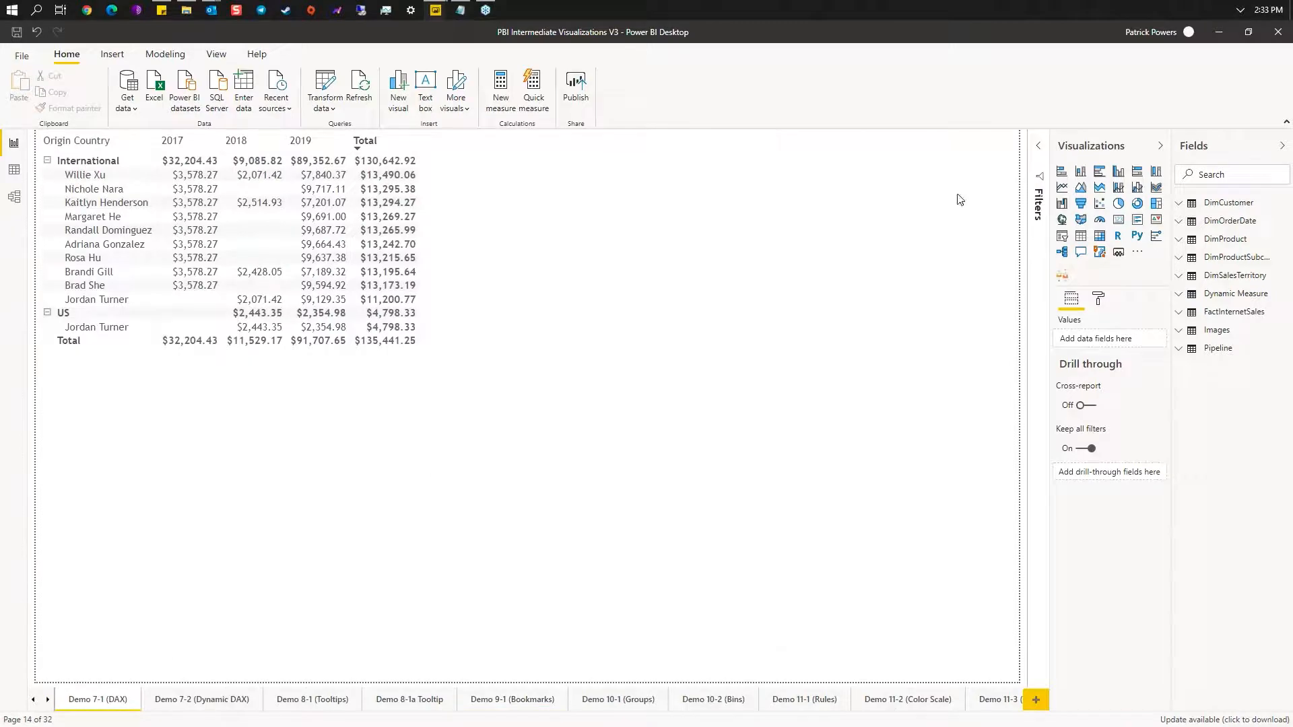
Step: Close the PBI Intermediate Visualizations V3 report without saving the changes
{"action": "left_click_drag", "start_coordinate": [1038, 32], "coordinate": [892, 169]}
{"action": "left_click", "coordinate": [927, 168]}
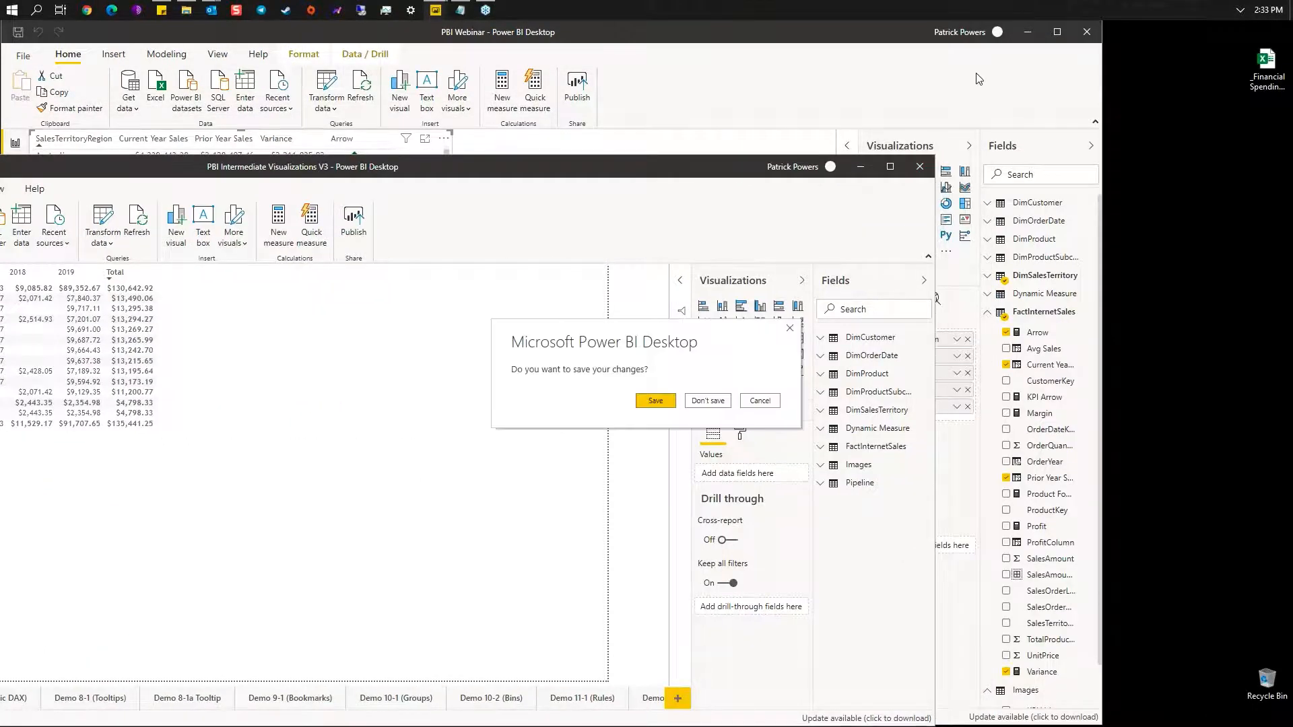
{"action": "left_click", "coordinate": [709, 401]}
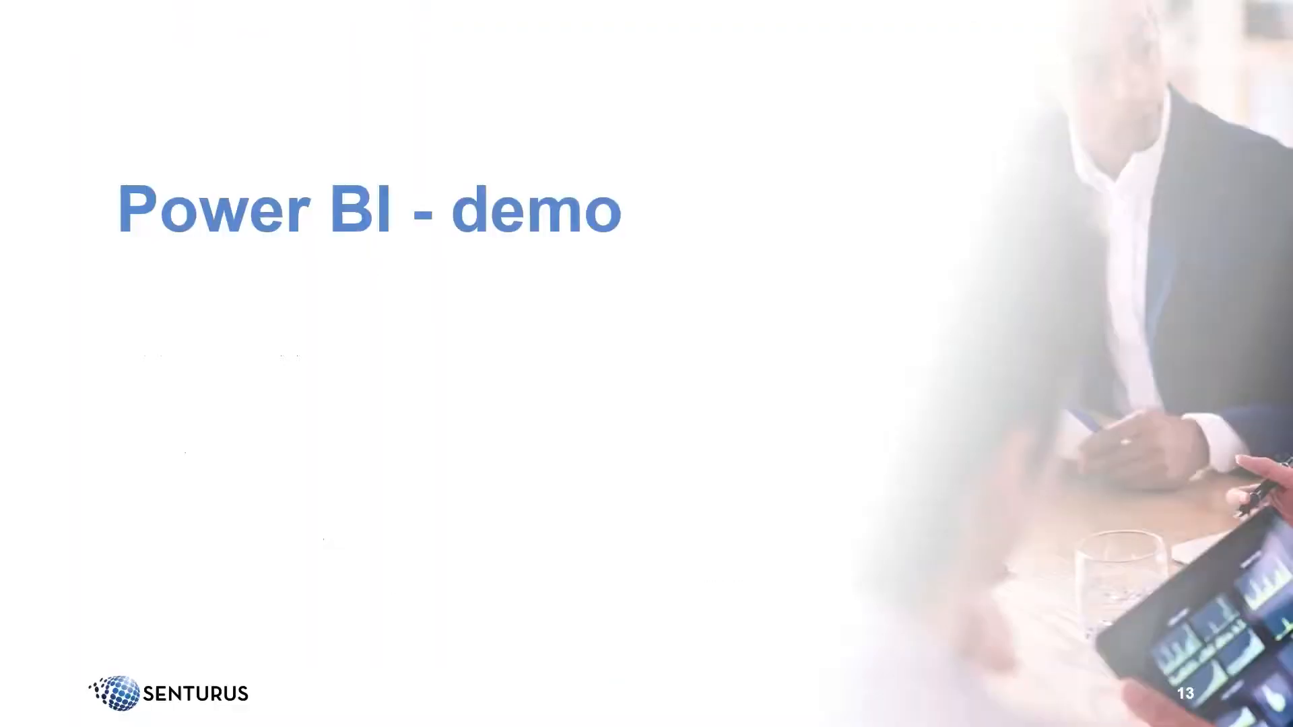
{"action": "key", "text": "Right"}
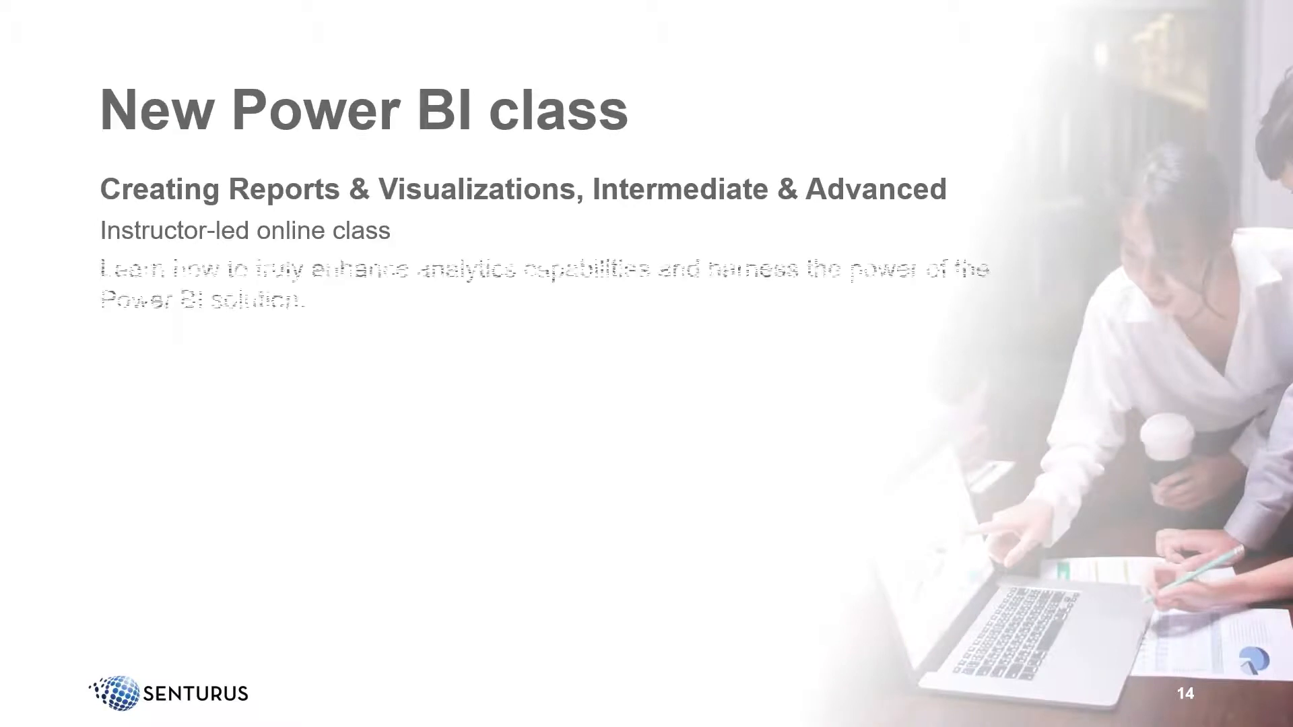